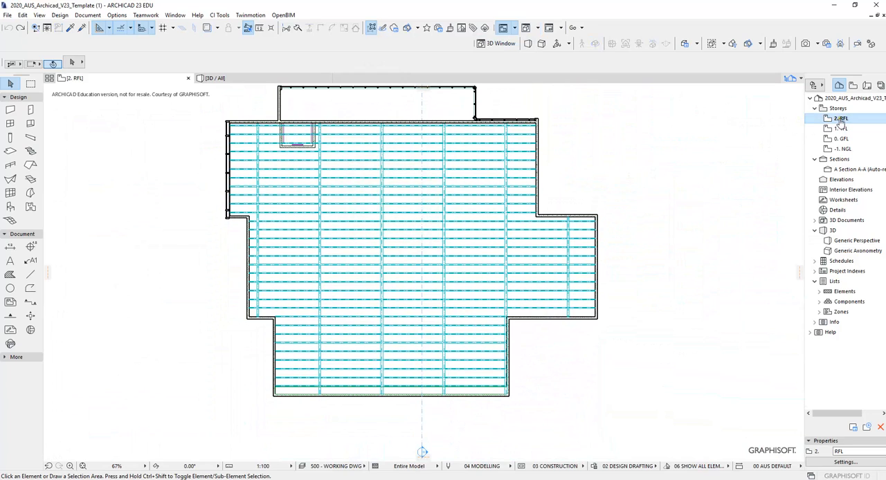
- Inspect the layers and profiles of several horizontal purlins and one vertical beam on the RFL storey, and clear the selection
middle_drag(708, 140, 741, 152)
middle_drag(512, 177, 515, 171)
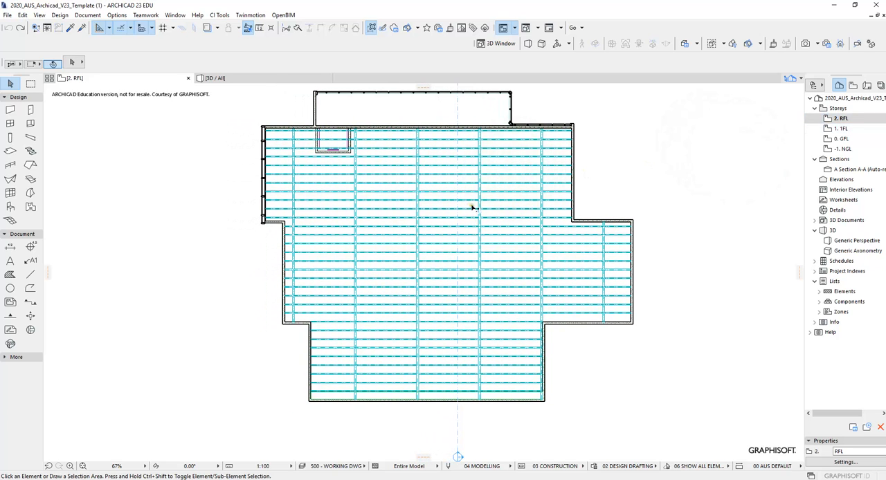
middle_drag(471, 206, 410, 186)
scroll(408, 187, up, 2)
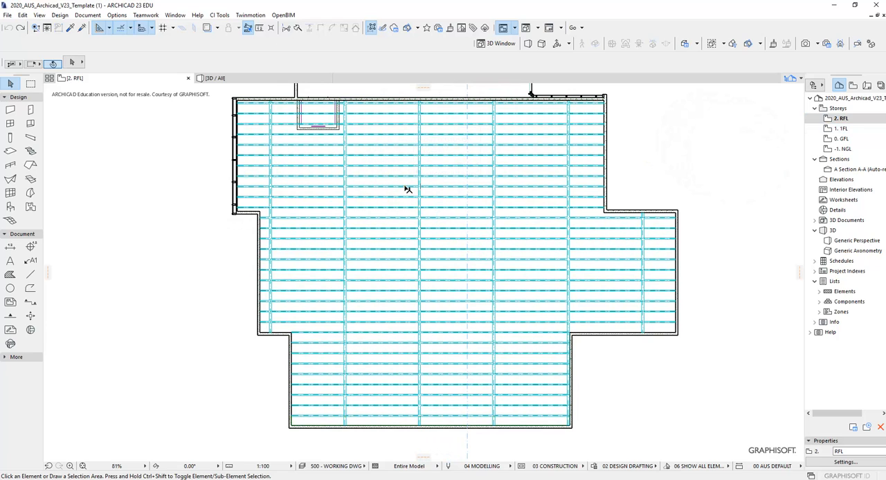
click(406, 185)
scroll(408, 193, up, 3)
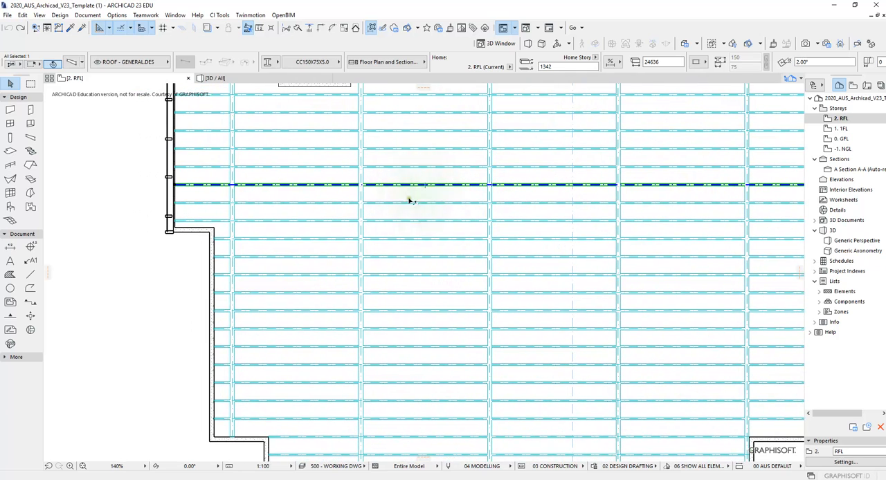
click(403, 203)
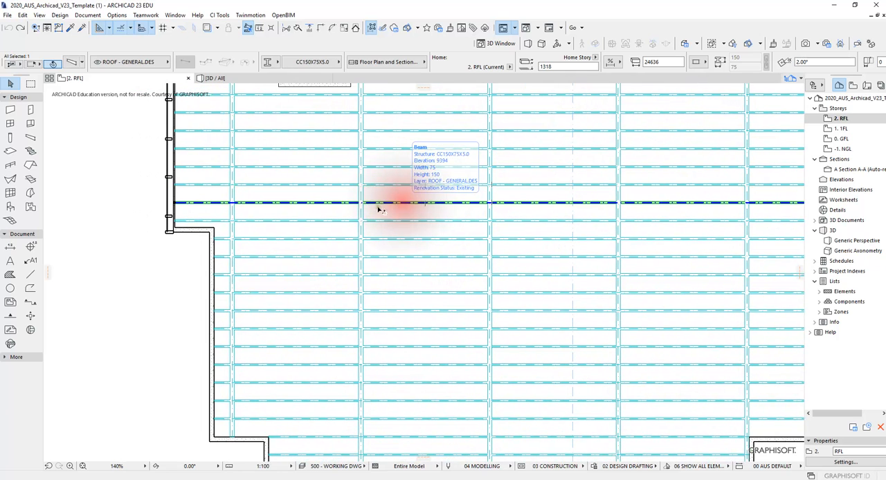
click(361, 214)
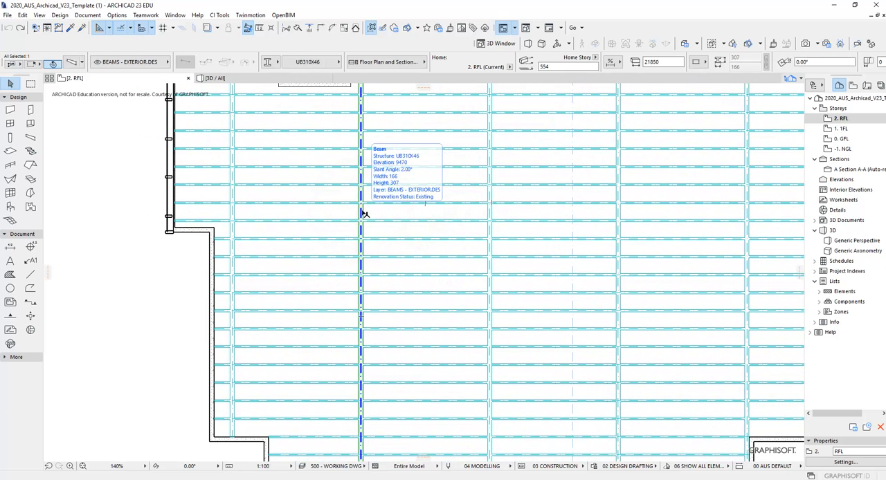
middle_drag(373, 203, 392, 178)
click(392, 178)
scroll(431, 200, up, 2)
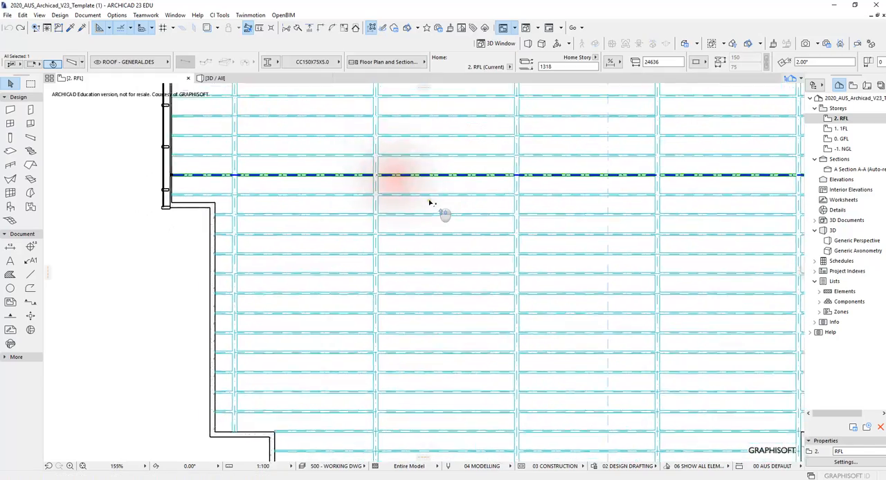
click(432, 197)
scroll(433, 196, down, 3)
middle_drag(496, 233, 466, 238)
click(431, 189)
scroll(412, 187, up, 3)
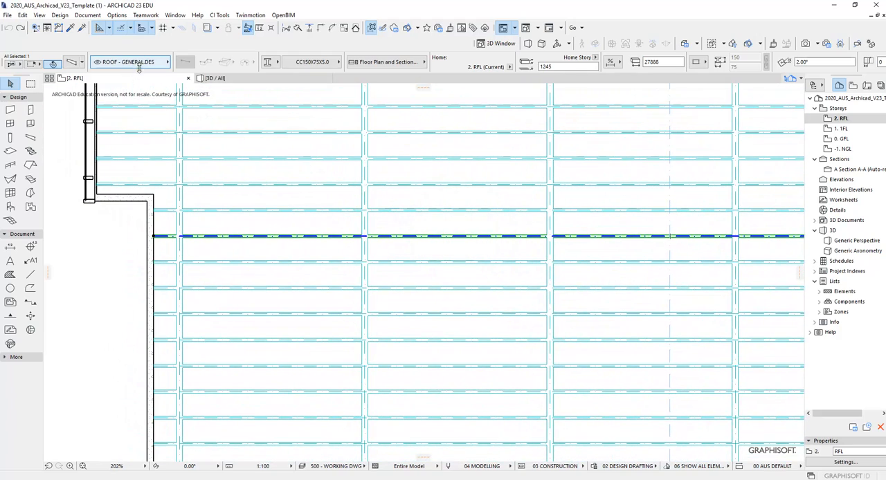
scroll(375, 238, down, 3)
scroll(375, 238, down, 1)
middle_drag(405, 238, 382, 198)
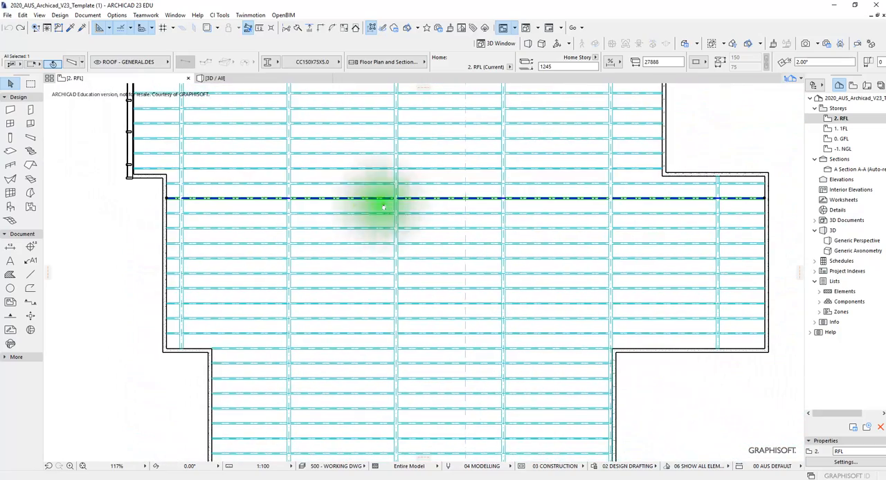
scroll(401, 205, down, 1)
key(Escape)
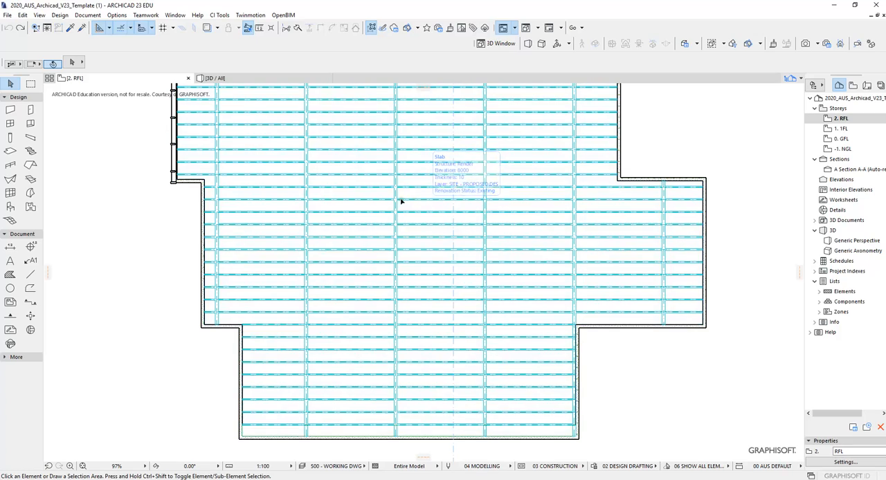
scroll(415, 208, up, 1)
scroll(414, 205, up, 3)
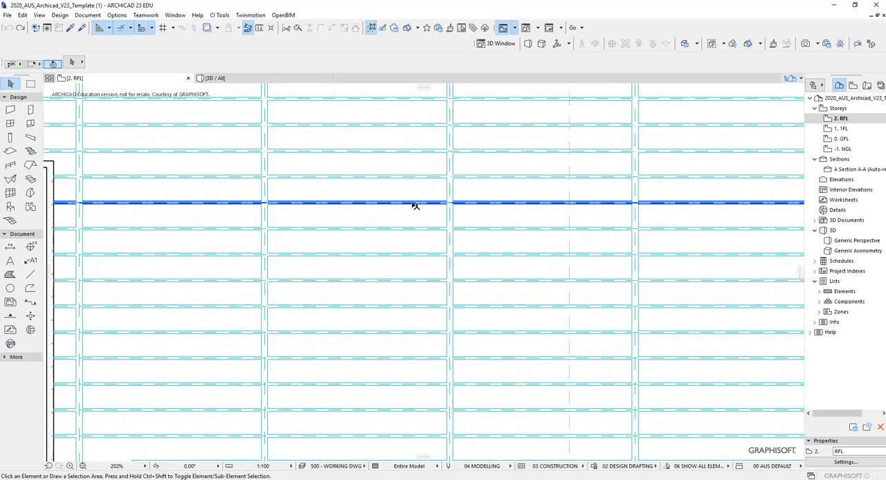
scroll(414, 206, down, 5)
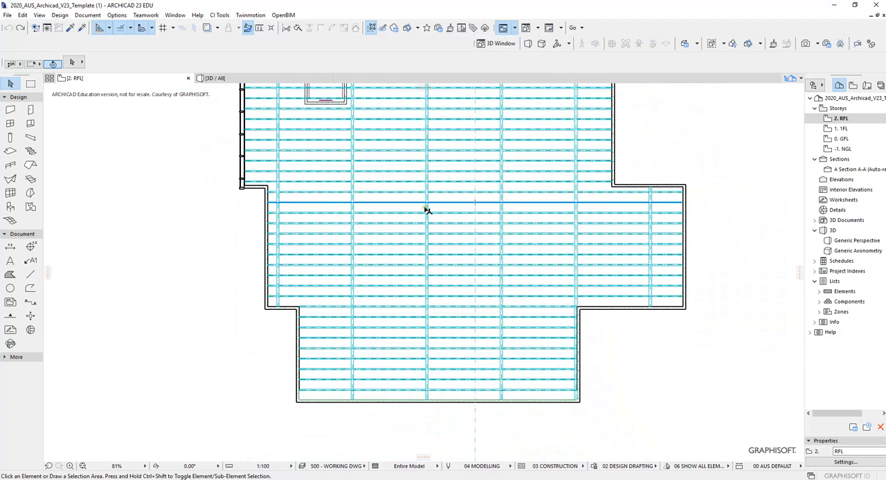
scroll(428, 210, down, 1)
scroll(429, 217, up, 1)
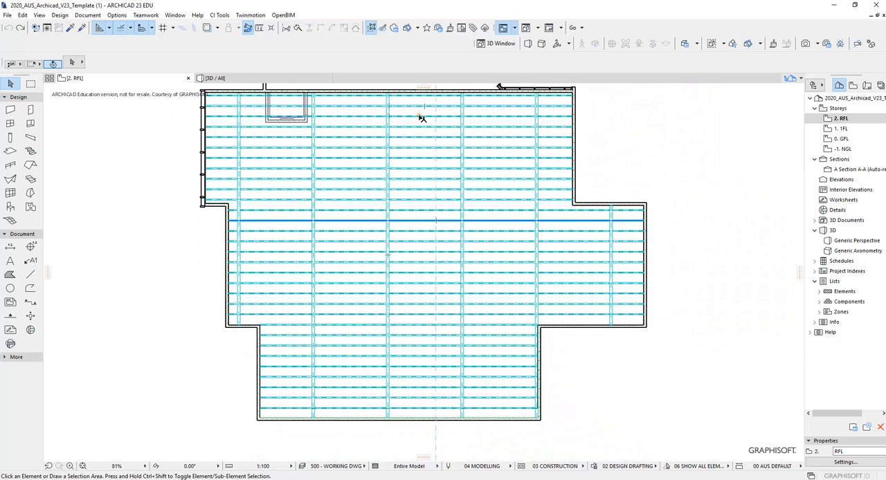
middle_drag(421, 155, 411, 162)
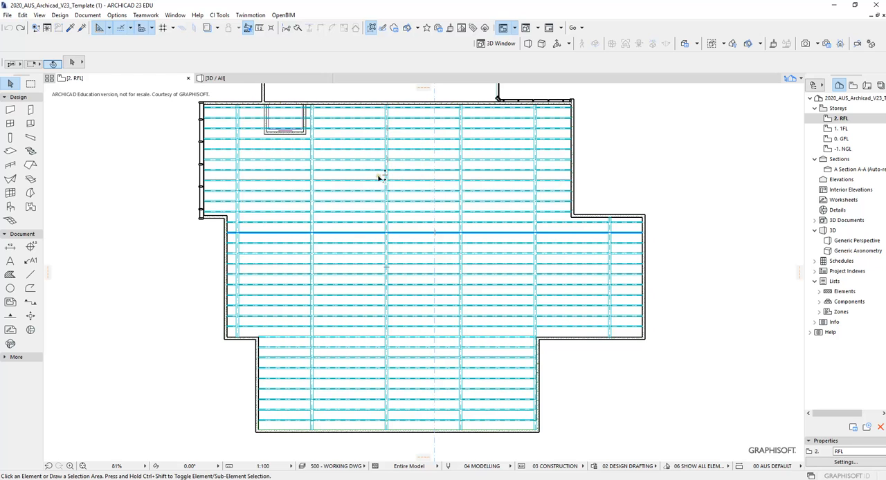
scroll(386, 179, up, 2)
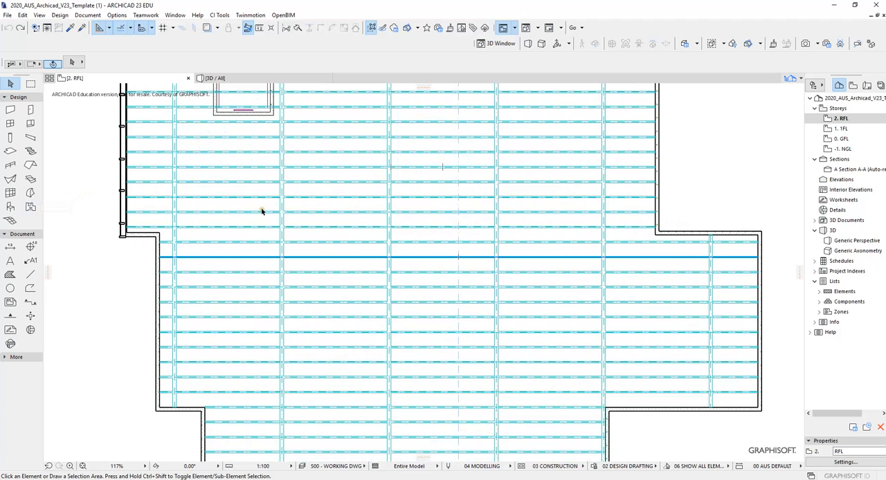
scroll(260, 213, down, 2)
scroll(253, 217, down, 1)
middle_drag(255, 216, 289, 211)
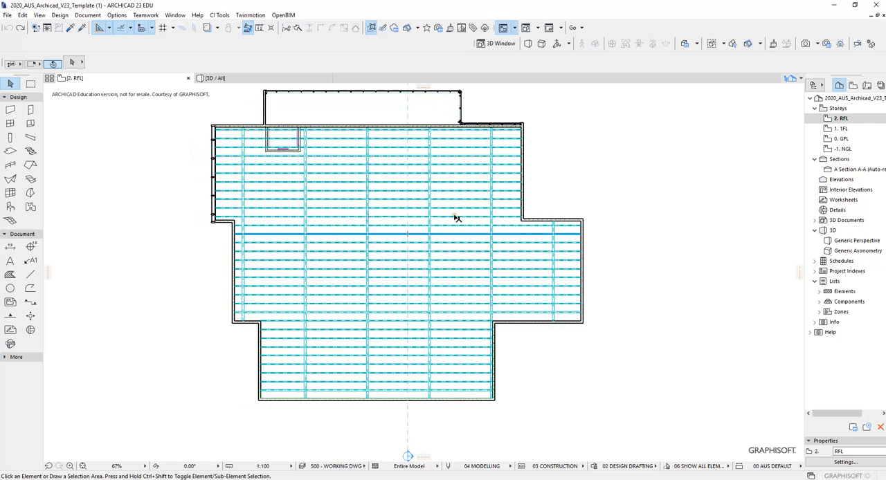
scroll(453, 223, up, 1)
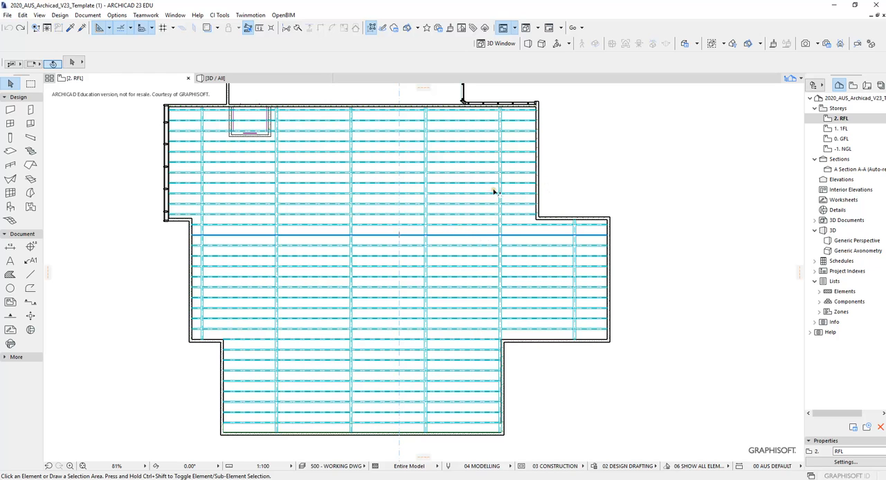
scroll(494, 192, down, 1)
middle_drag(497, 190, 538, 200)
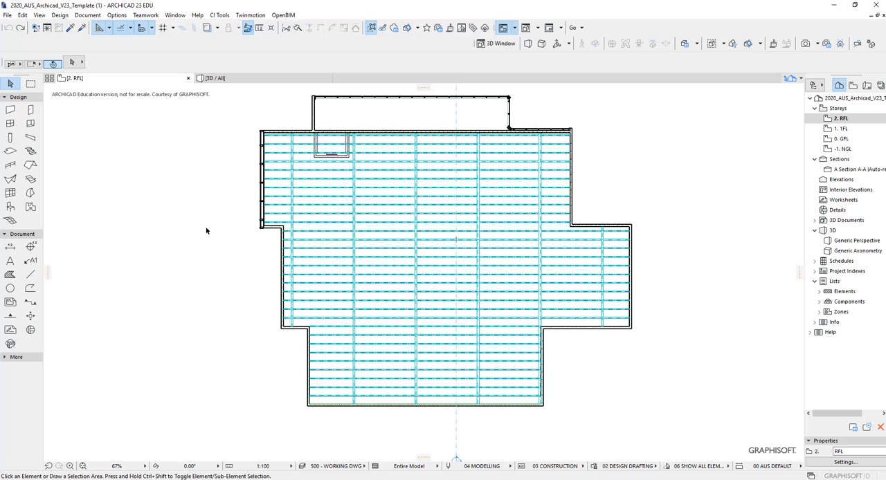
- Open Find & Select beside the roof plan and add the Layer criterion from the Model View group
key(ctrl+f)
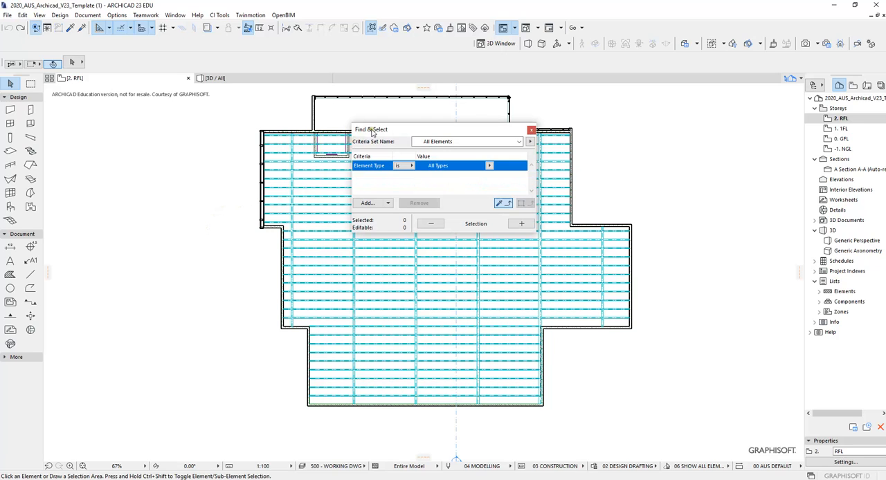
drag(372, 130, 521, 119)
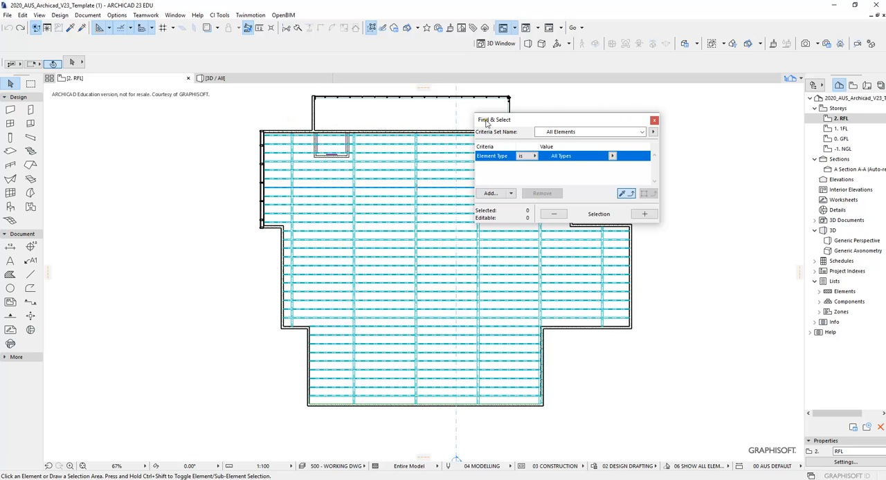
drag(492, 121, 575, 111)
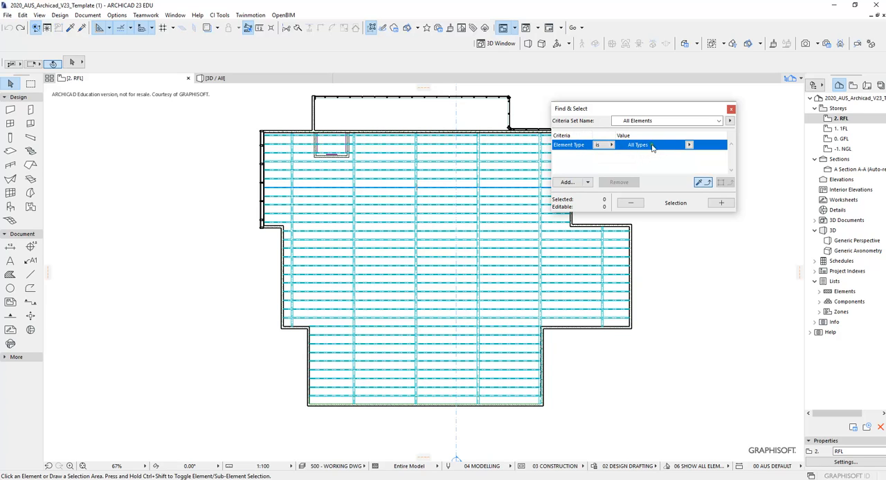
click(566, 183)
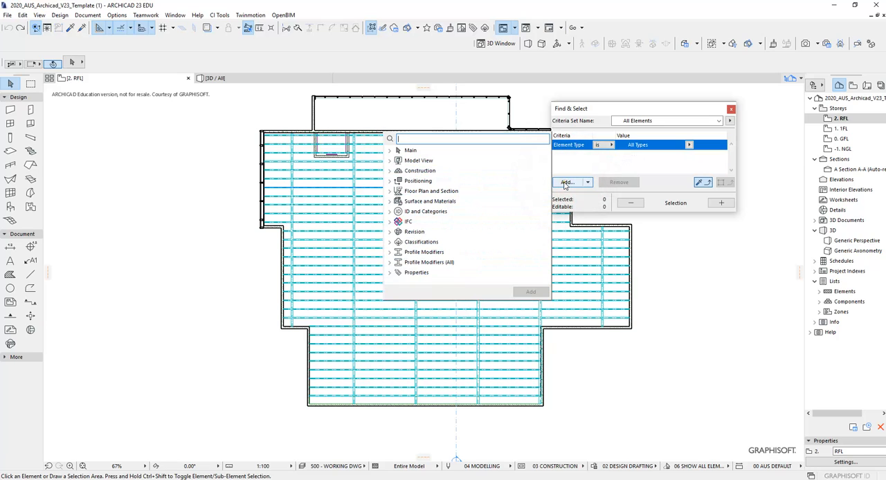
click(391, 161)
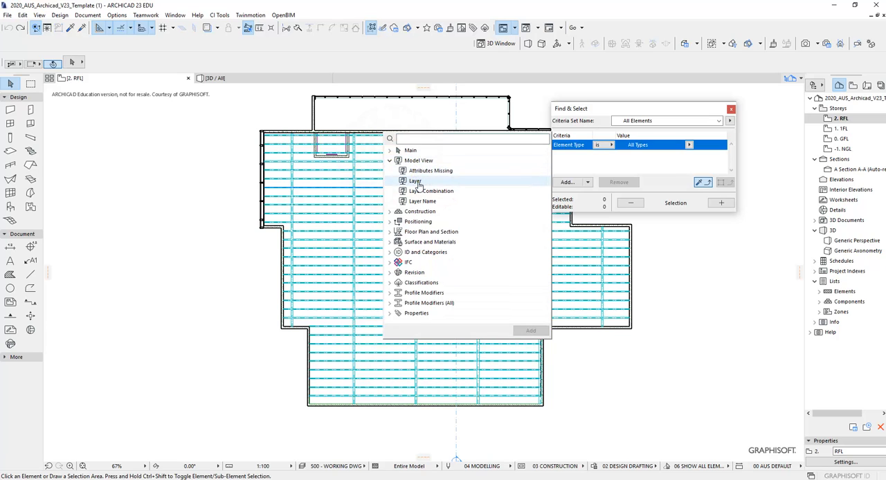
click(416, 182)
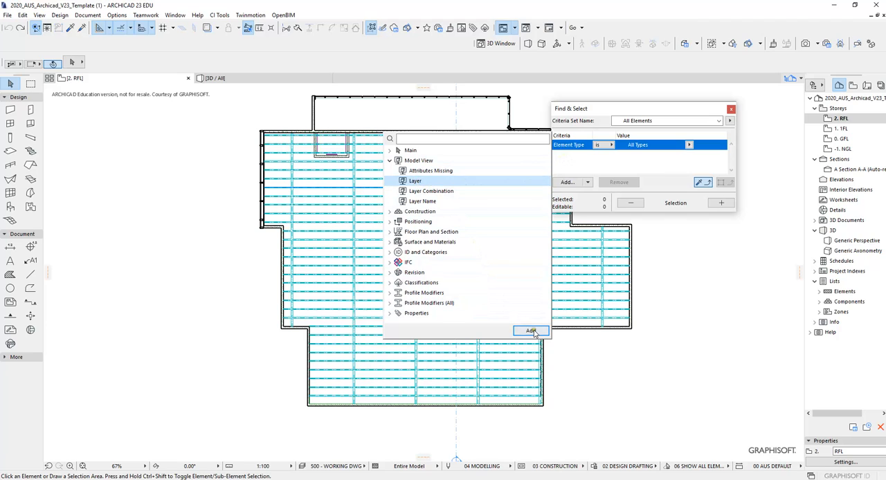
click(532, 331)
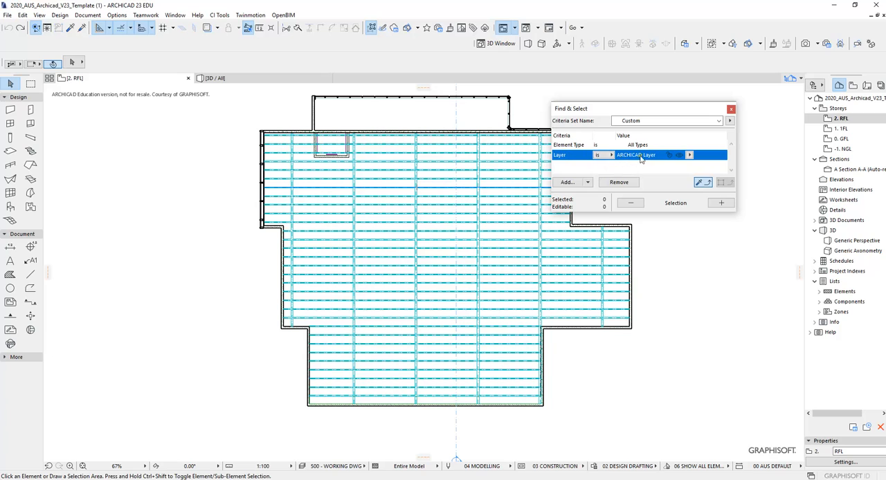
- Set the Layer criterion to ROOF - GENERAL.DES and select all matching elements, keeping the dialog clear of the plan
click(690, 156)
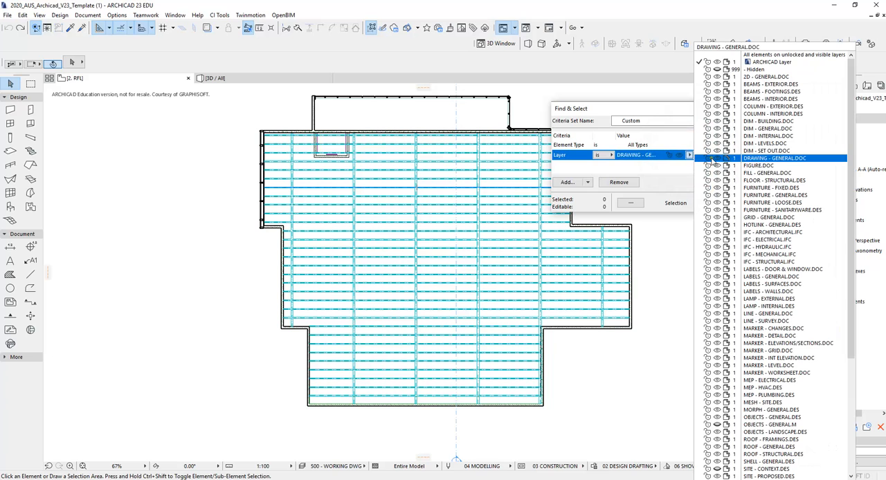
scroll(727, 173, down, 7)
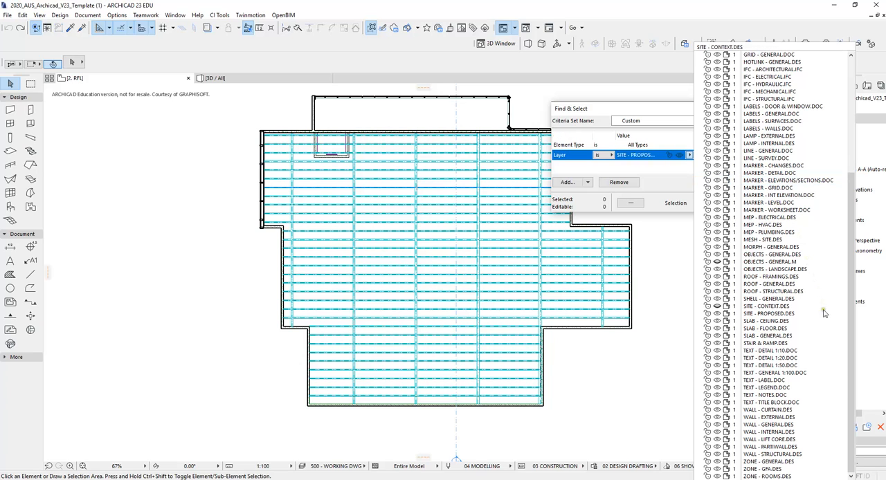
click(779, 285)
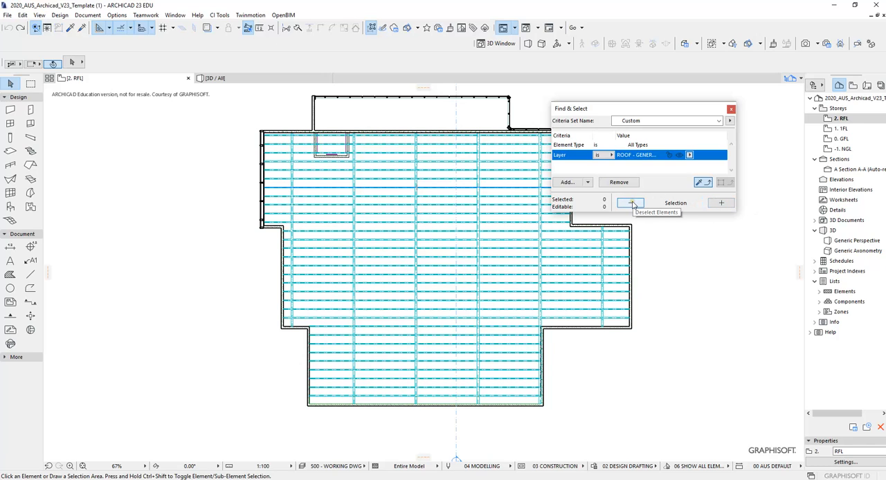
click(720, 203)
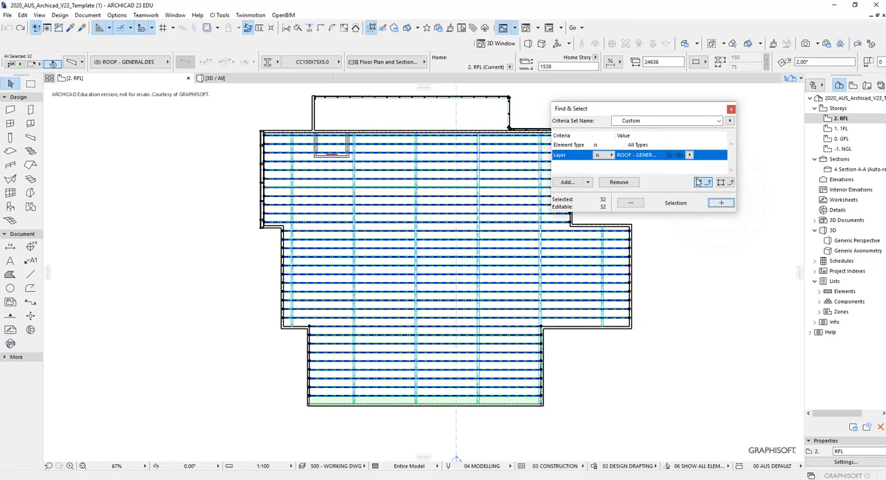
drag(624, 114, 666, 114)
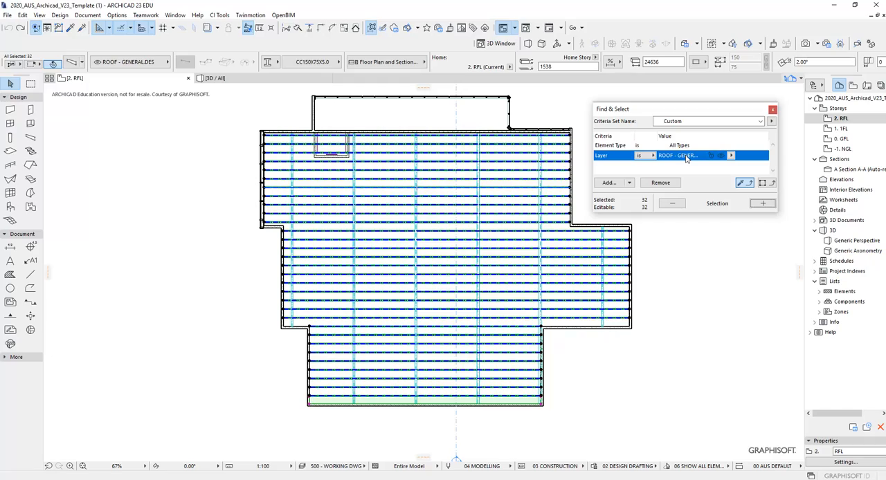
- Move the selected roof purlins to the ROOF - FRAMINGS.DES layer and clear the selection
scroll(401, 138, up, 5)
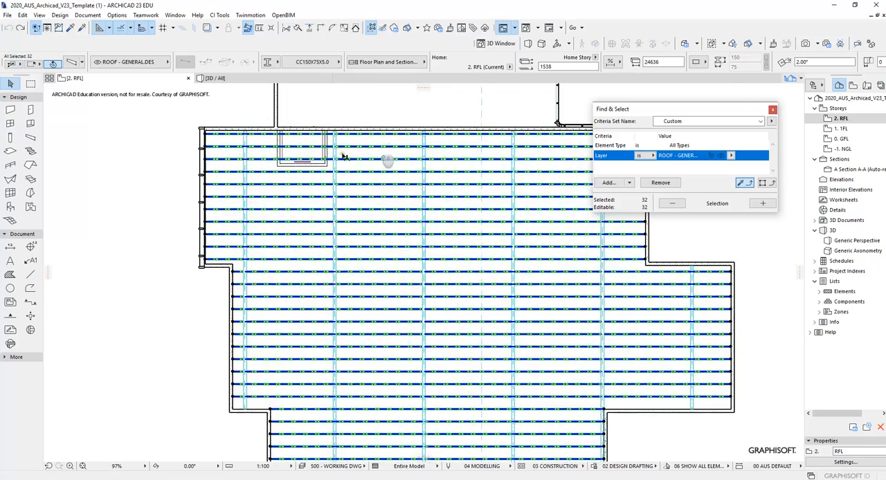
scroll(384, 166, down, 3)
middle_drag(479, 229, 404, 153)
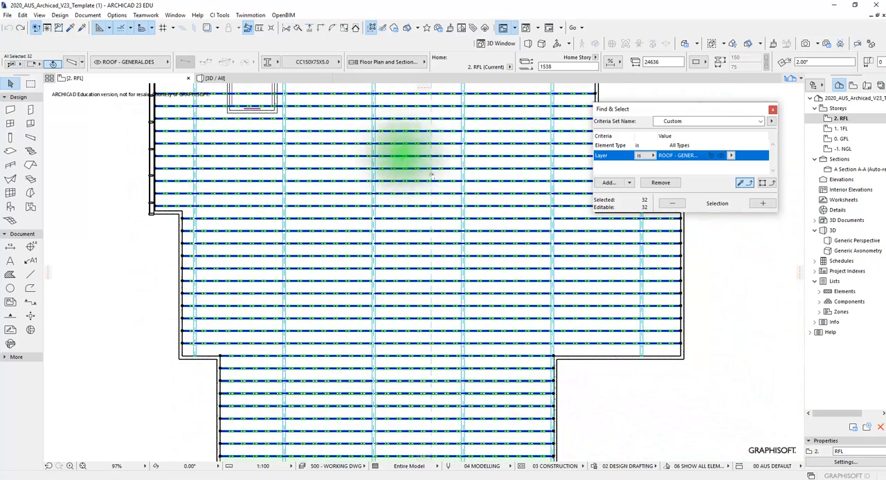
middle_drag(577, 336, 512, 292)
scroll(516, 276, down, 2)
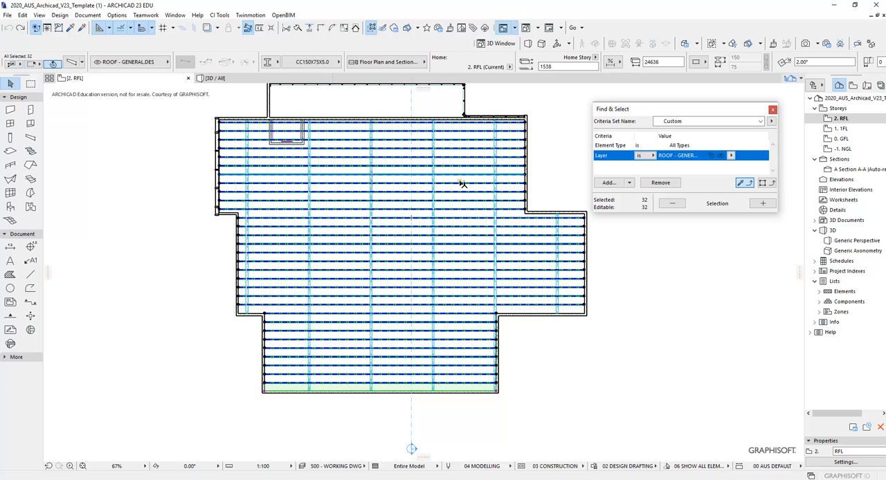
scroll(460, 184, up, 3)
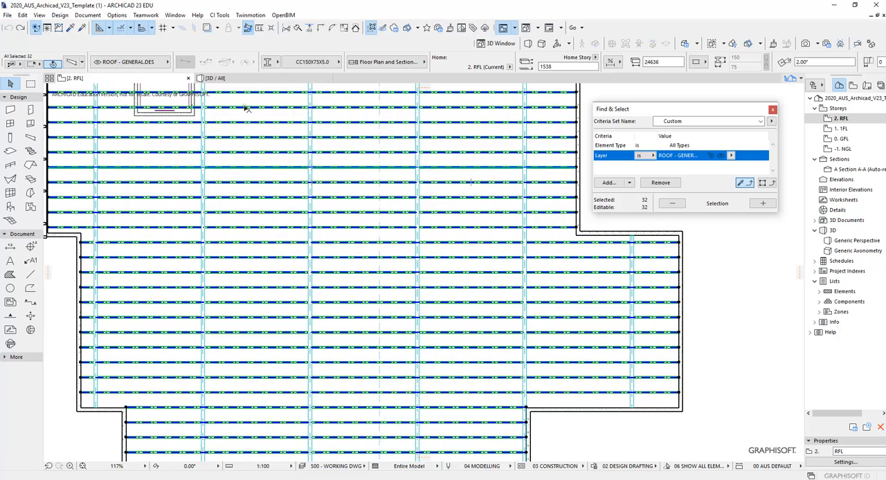
click(158, 62)
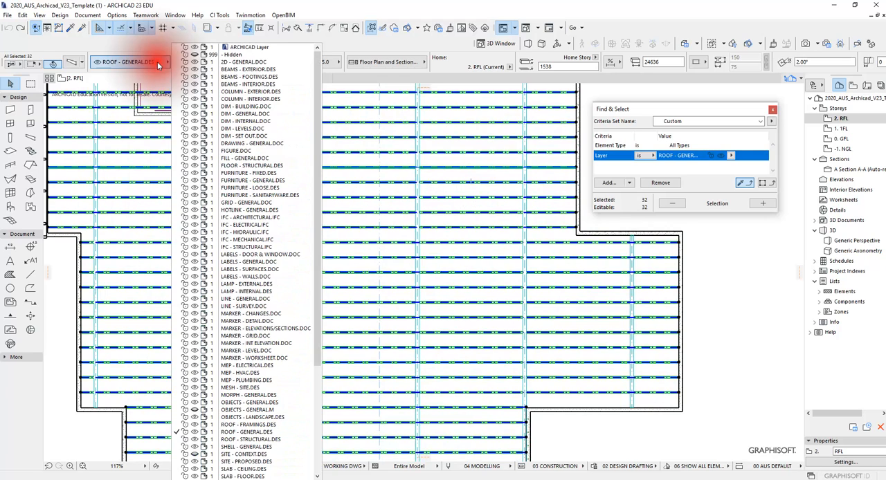
scroll(277, 205, down, 3)
scroll(276, 206, down, 4)
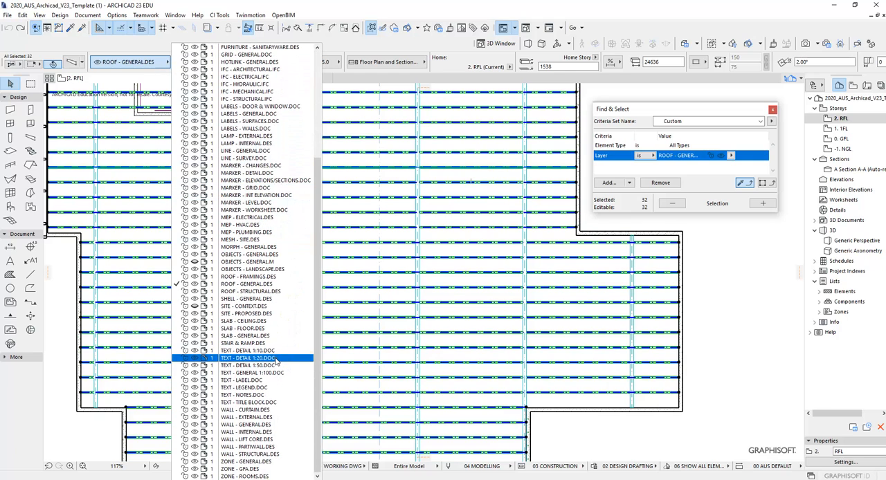
click(247, 276)
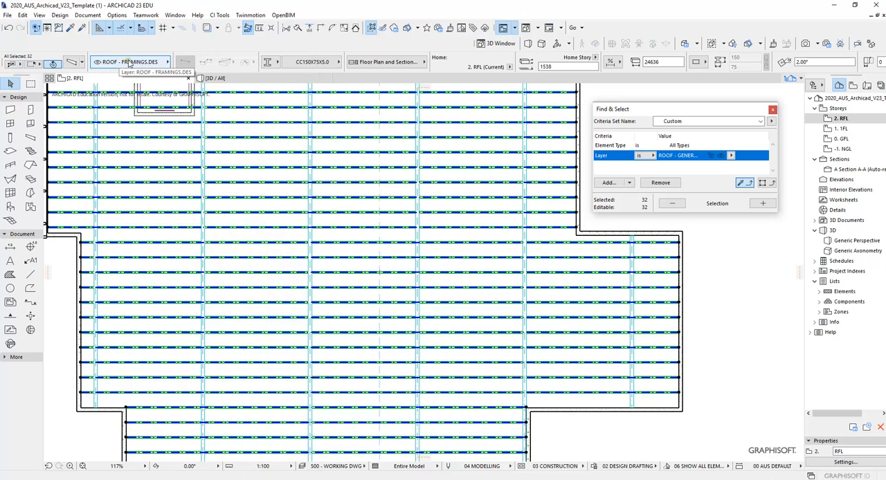
scroll(312, 178, down, 3)
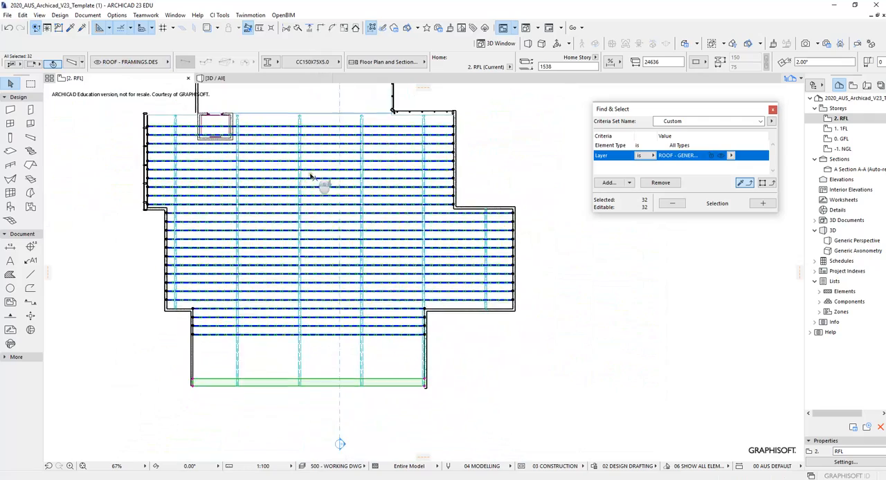
scroll(446, 222, up, 2)
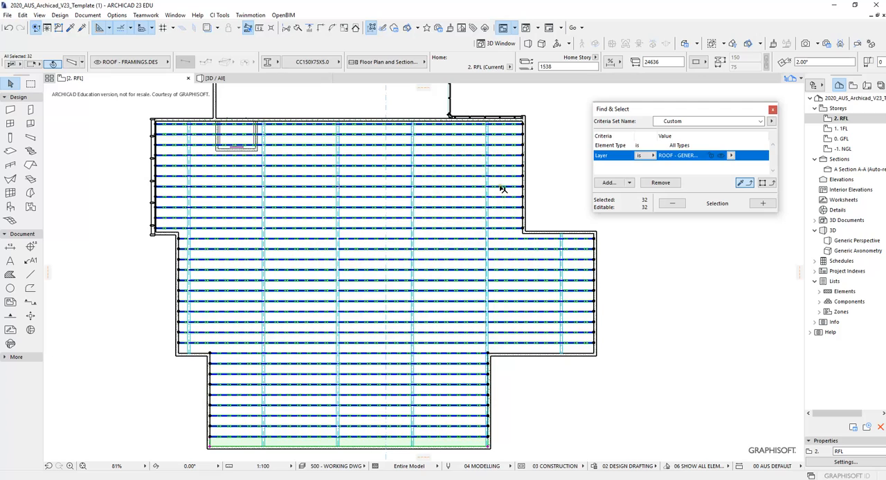
key(Escape)
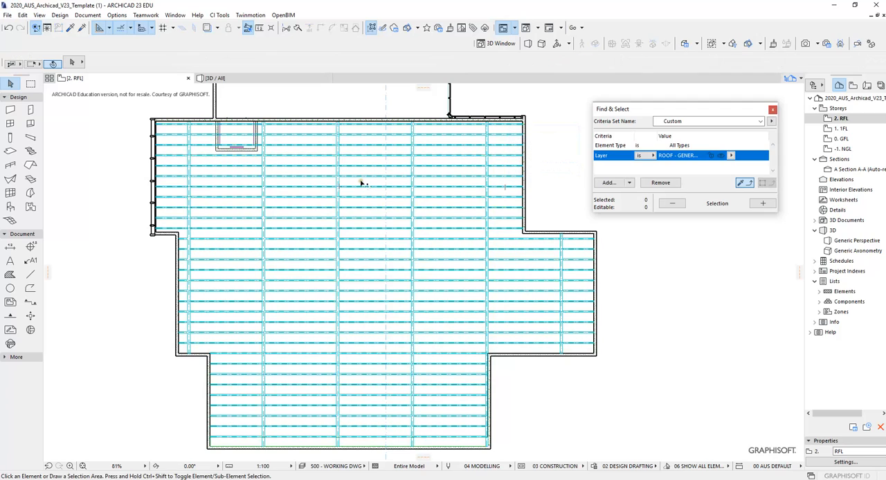
- Check the layer assigned to two individual horizontal purlins, clear the selection, and close Find & Select
scroll(360, 182, up, 4)
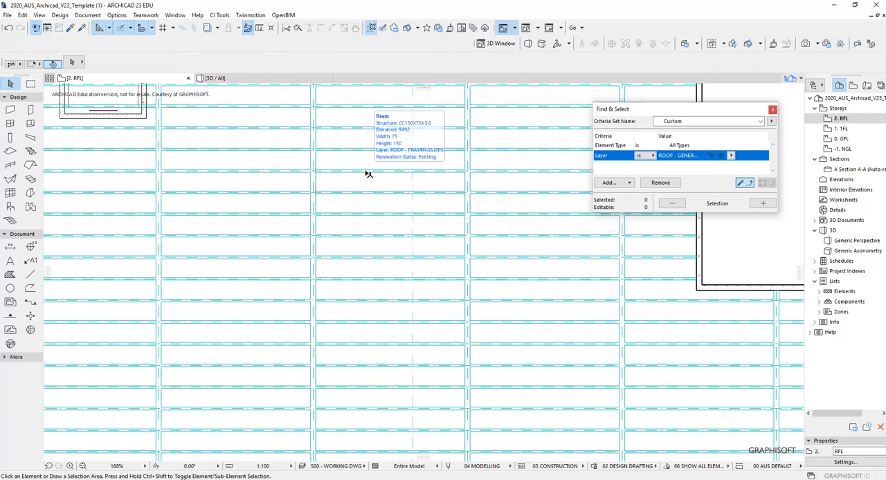
click(365, 170)
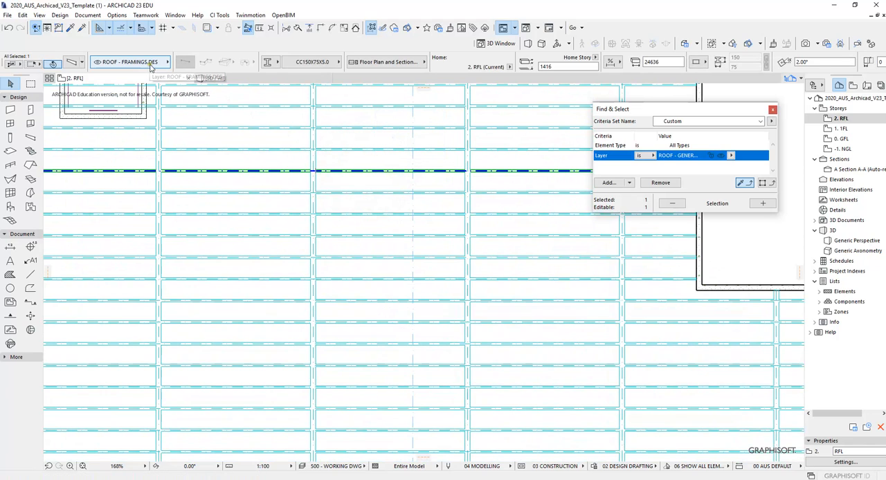
click(239, 126)
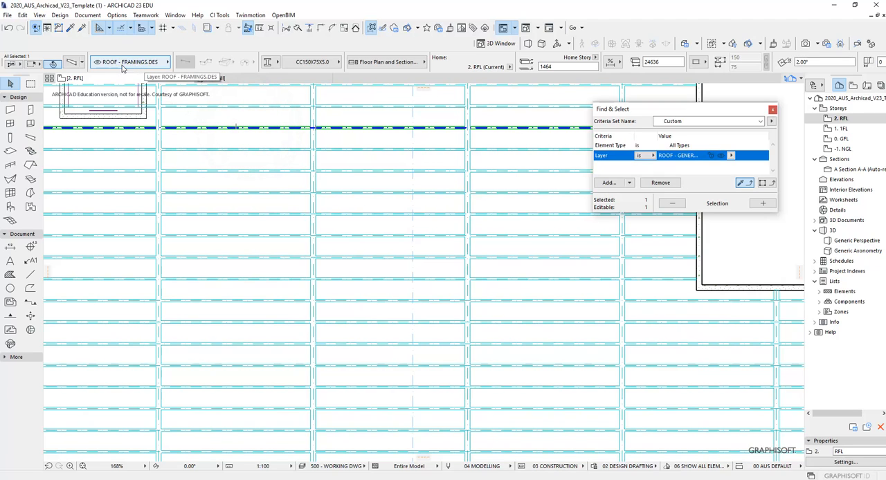
scroll(336, 188, down, 5)
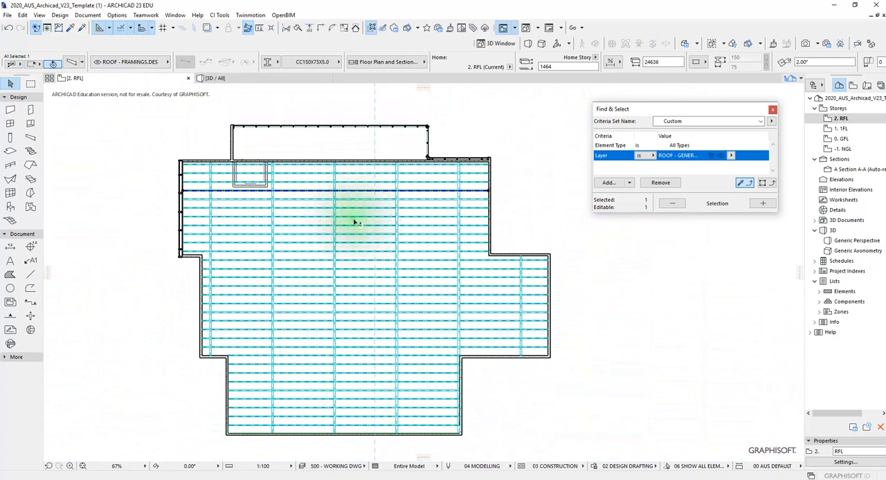
key(Escape)
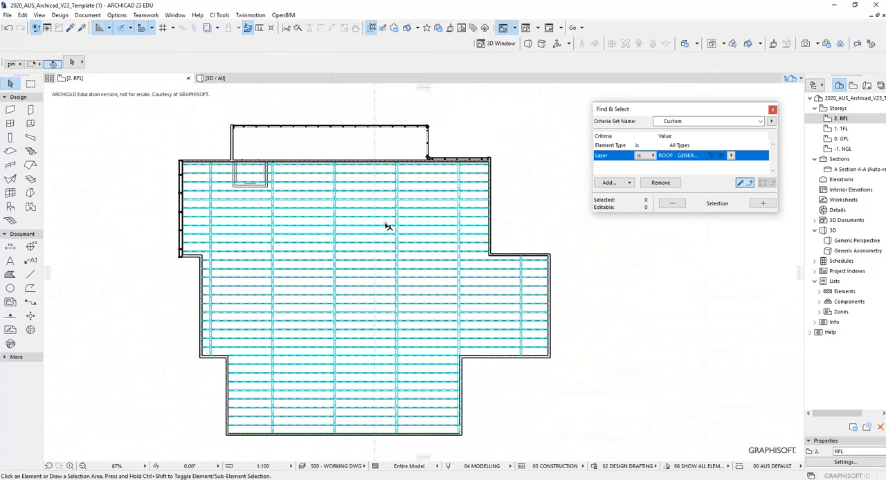
click(773, 110)
middle_drag(525, 211, 573, 187)
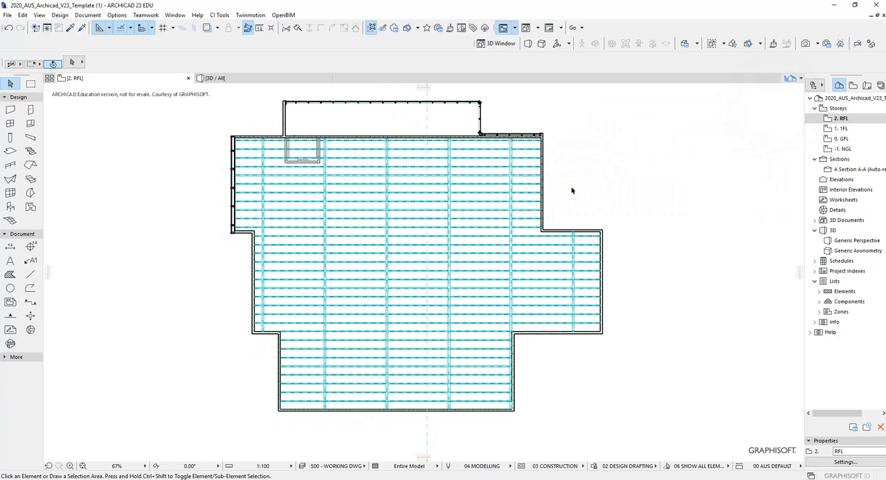
- Activate the Roof tool with the Single-Plane geometry method and the Complex Roof construction method
click(28, 166)
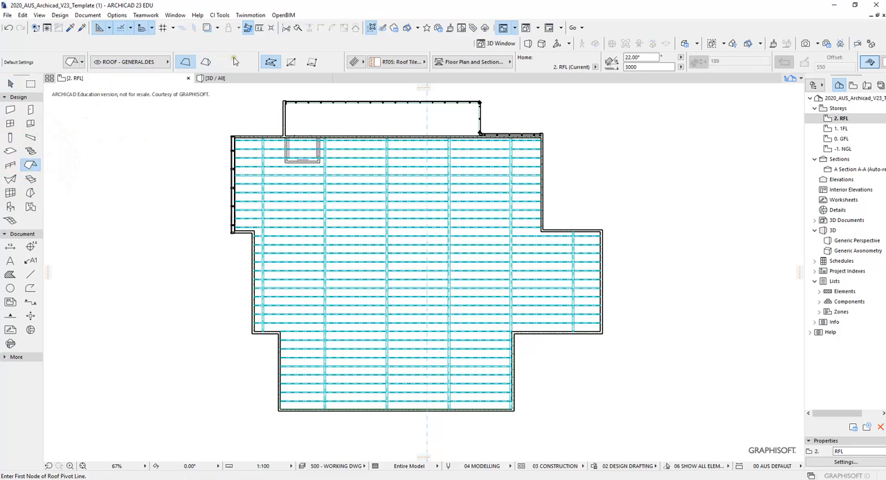
click(184, 63)
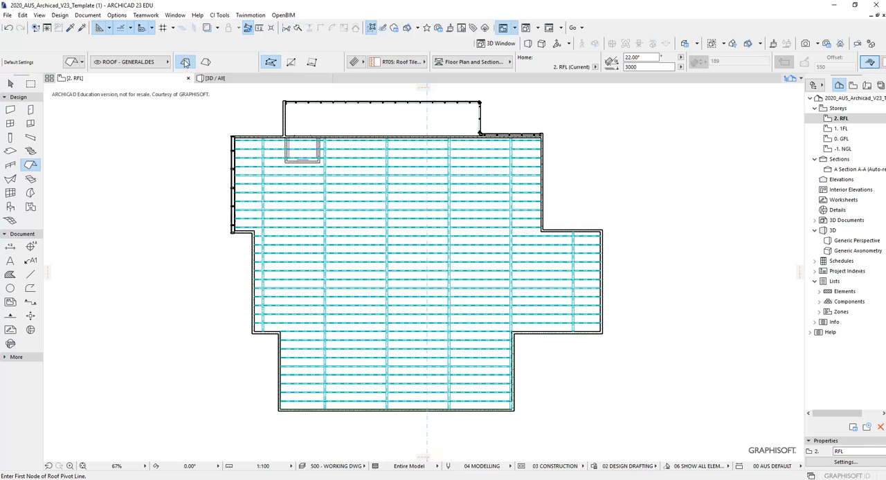
click(207, 62)
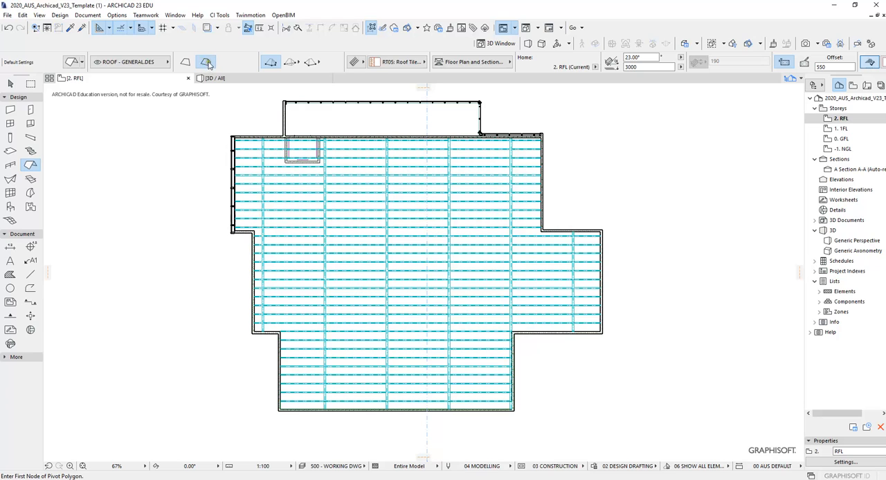
click(186, 63)
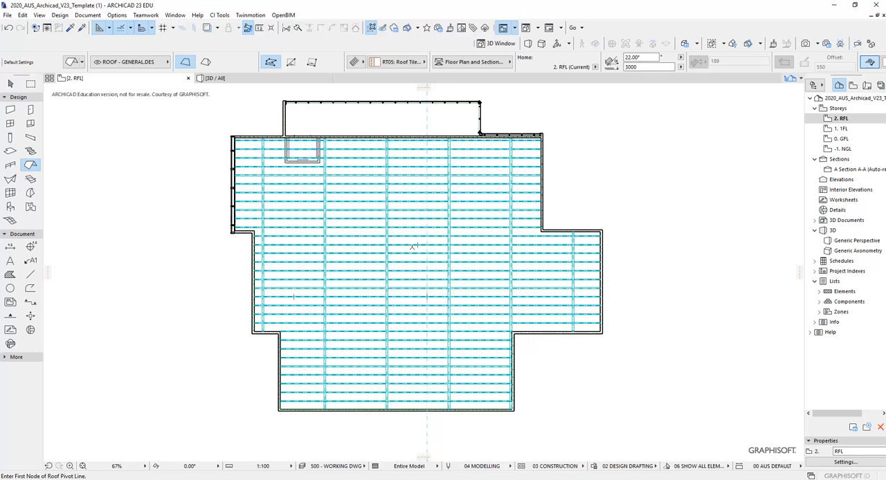
click(290, 61)
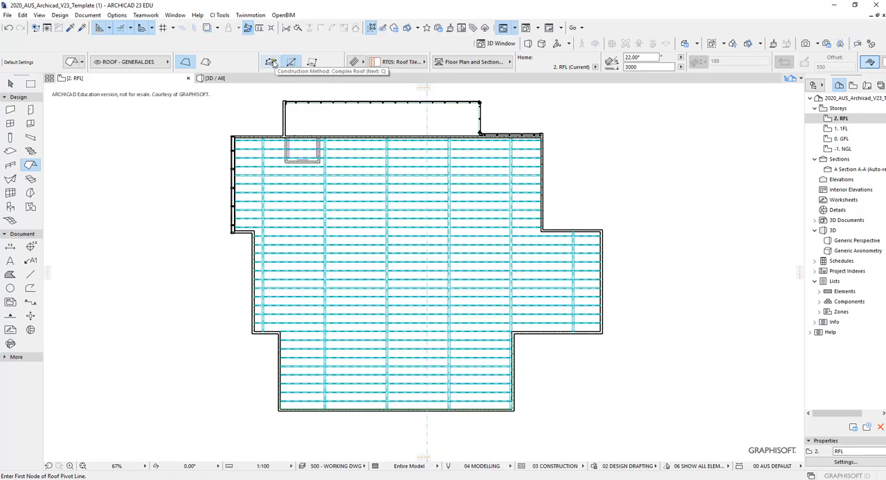
click(271, 63)
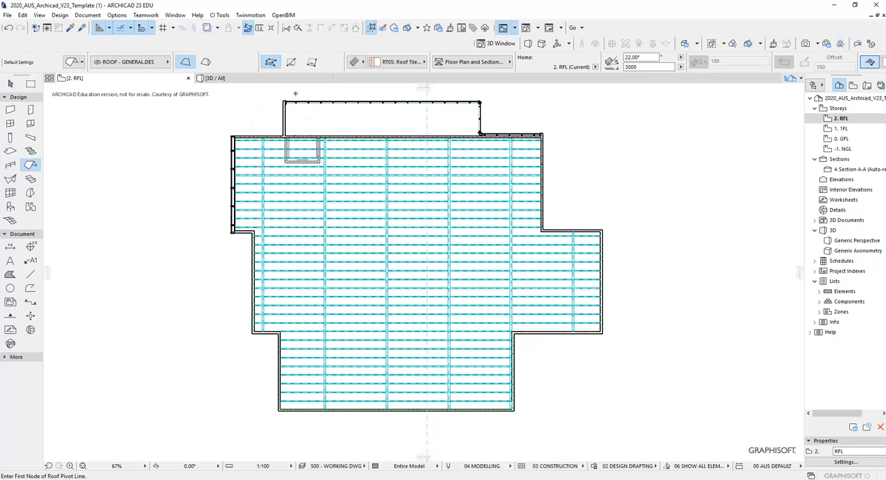
- Set the roof's structure to composite and choose the Generic Slab/Roof composite
click(356, 63)
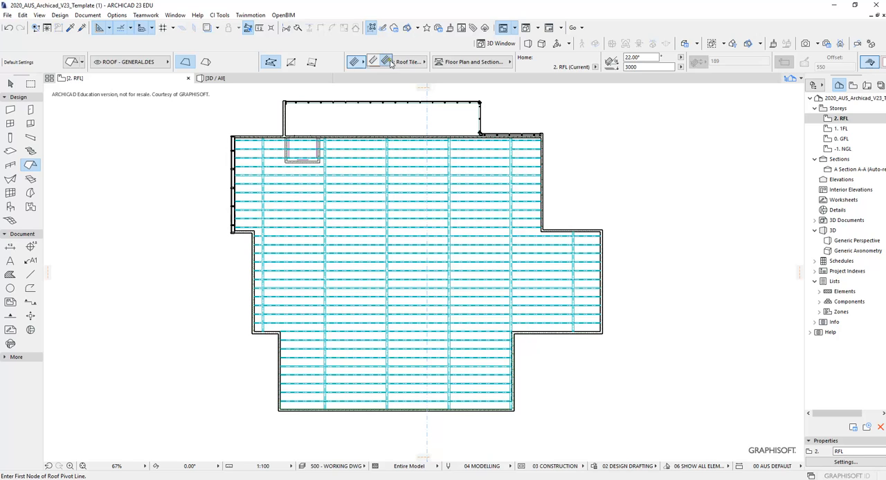
click(386, 62)
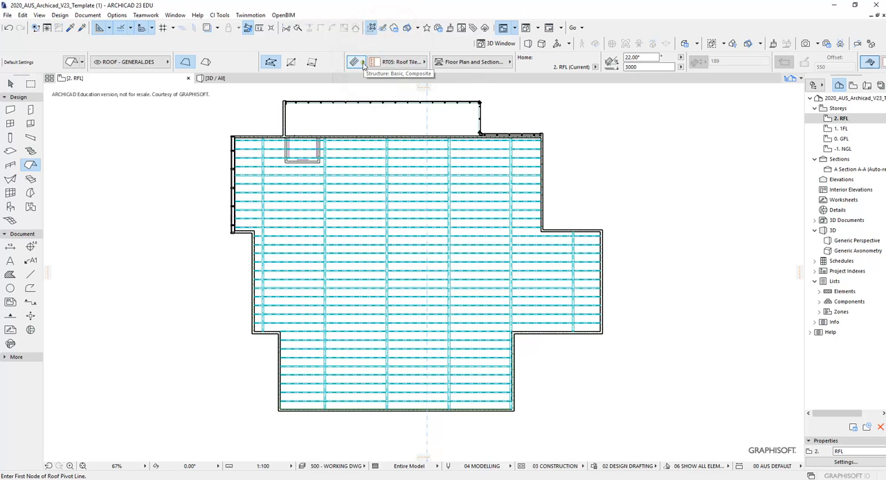
click(391, 62)
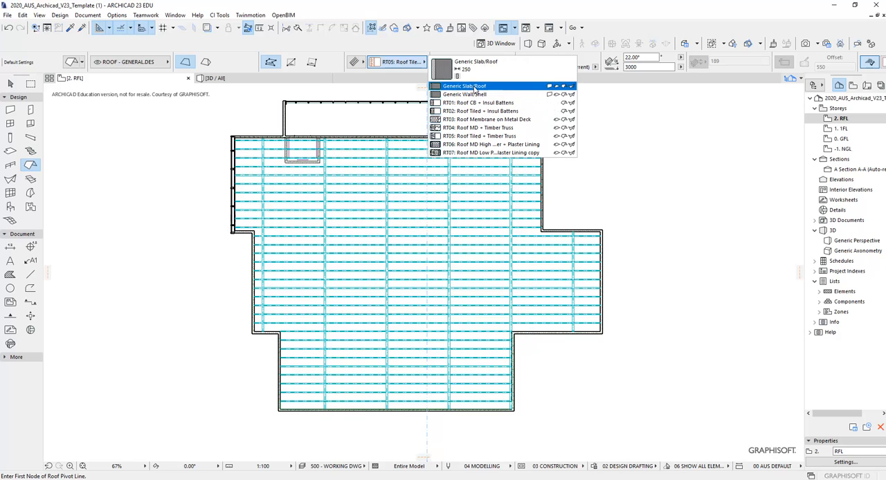
click(474, 87)
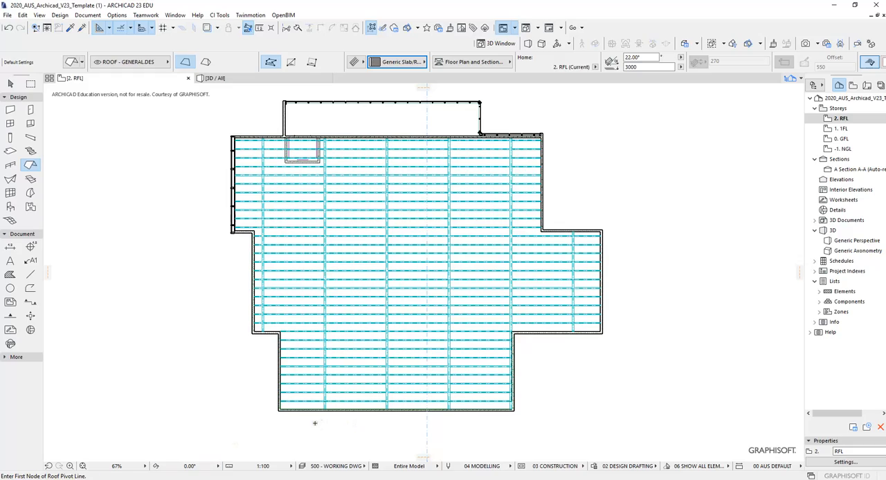
- Draw a horizontal roof pivot line about 1780 mm long just below the lowest purlin, starting near the plan's lower-left corner
scroll(314, 423, up, 8)
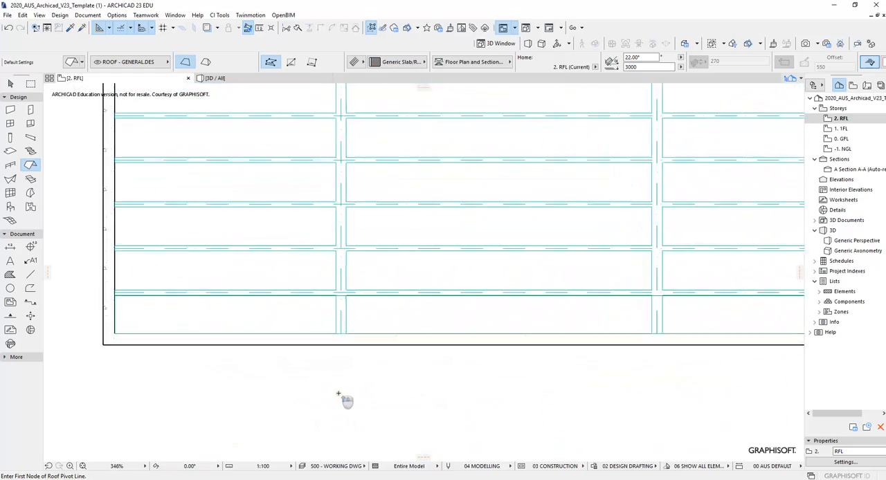
scroll(129, 305, up, 3)
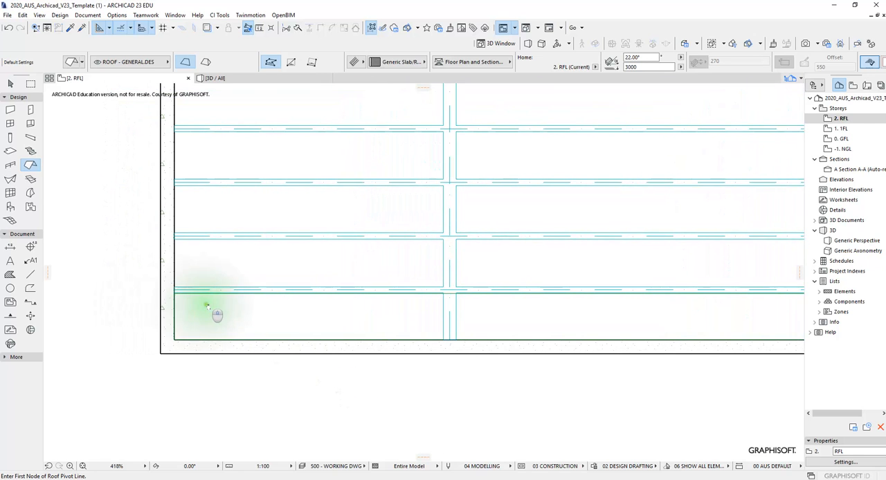
scroll(196, 306, up, 8)
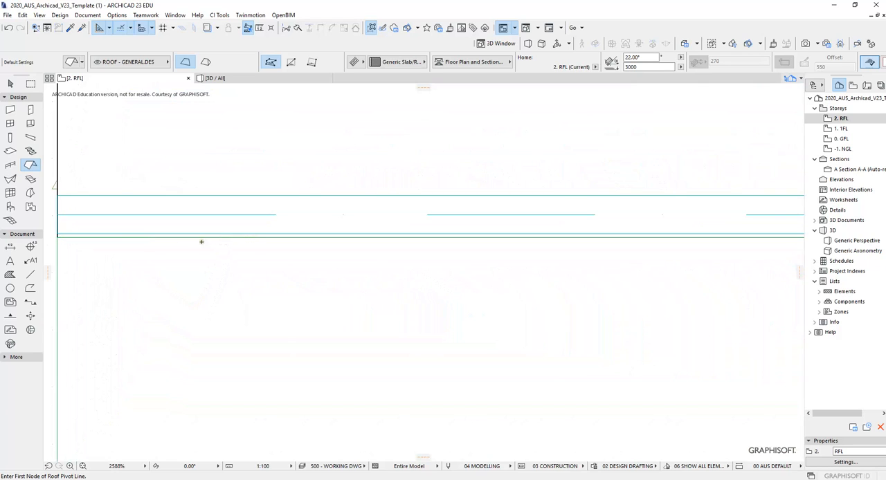
click(138, 238)
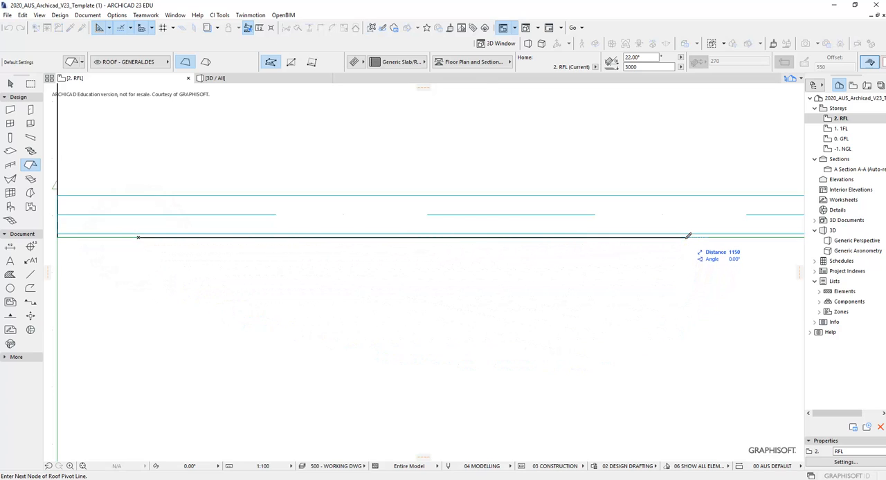
scroll(636, 259, down, 5)
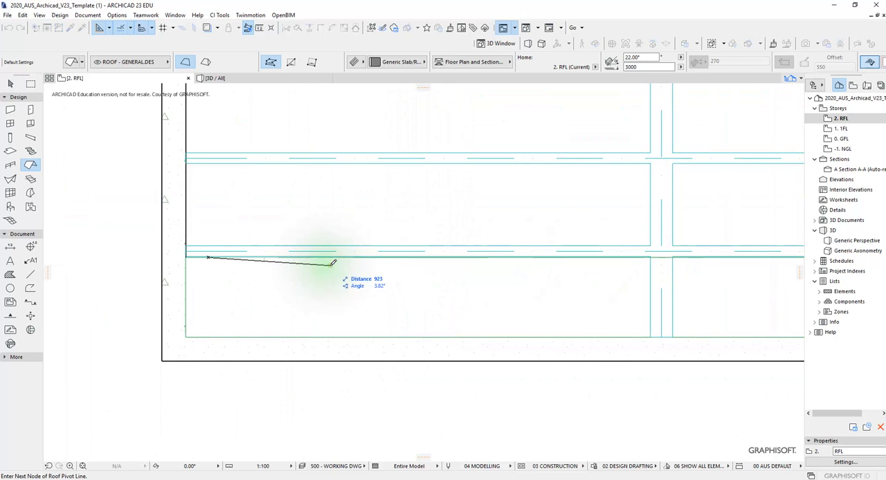
scroll(337, 257, down, 5)
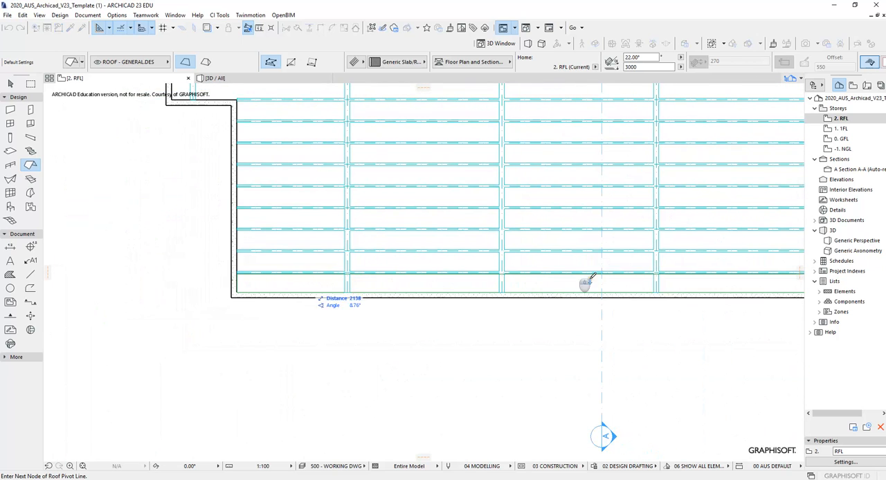
scroll(328, 277, up, 6)
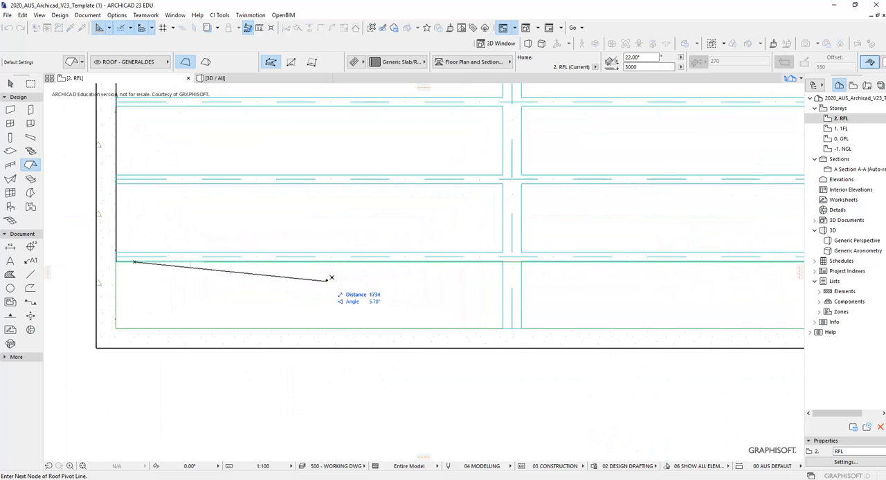
scroll(445, 287, up, 6)
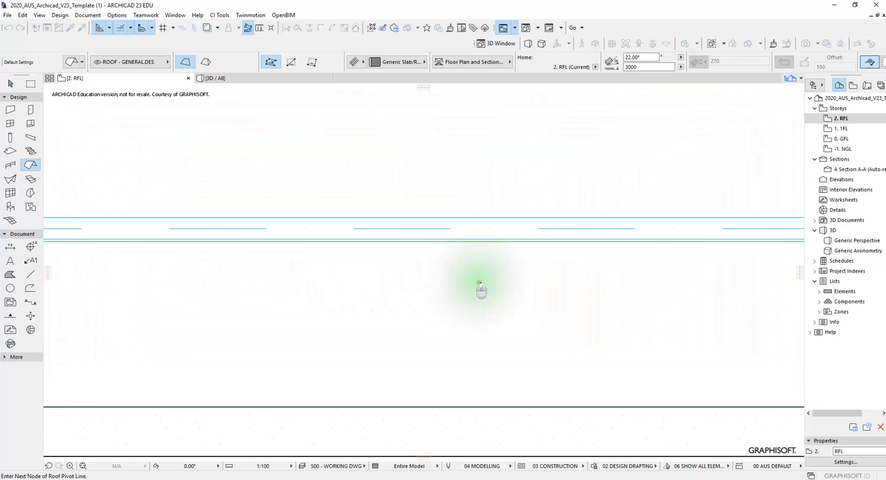
click(638, 240)
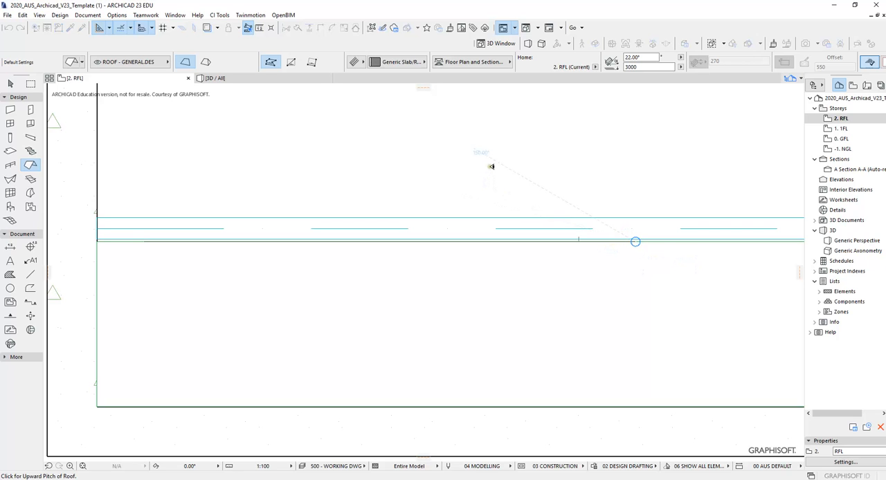
- Set the roof's upward pitch direction from the pivot line toward the plan's upper side
scroll(485, 168, down, 10)
middle_drag(504, 169, 394, 302)
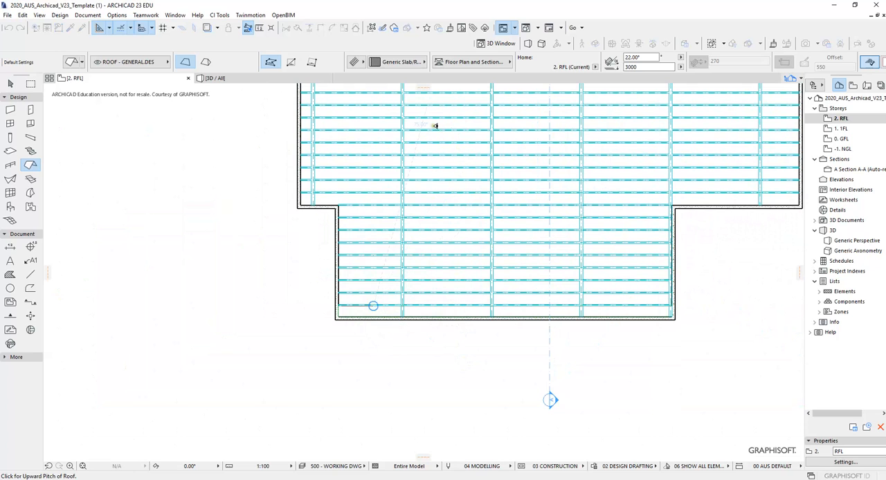
middle_drag(450, 274, 435, 367)
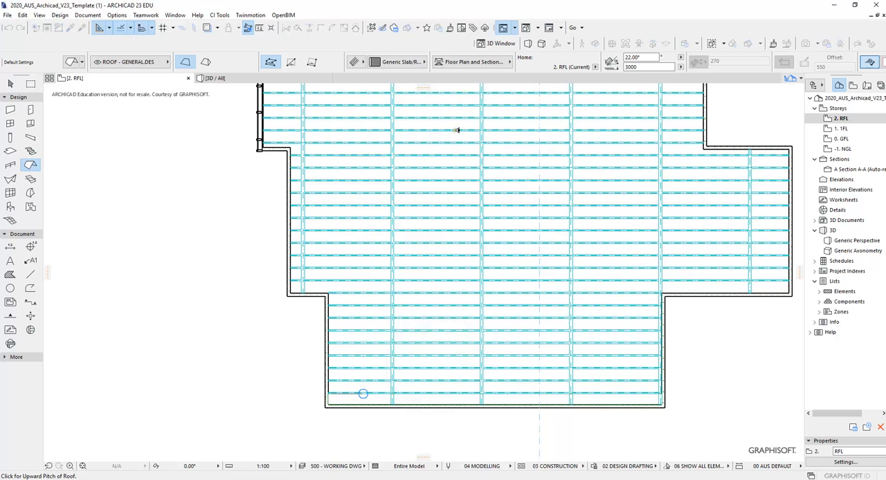
scroll(454, 254, down, 5)
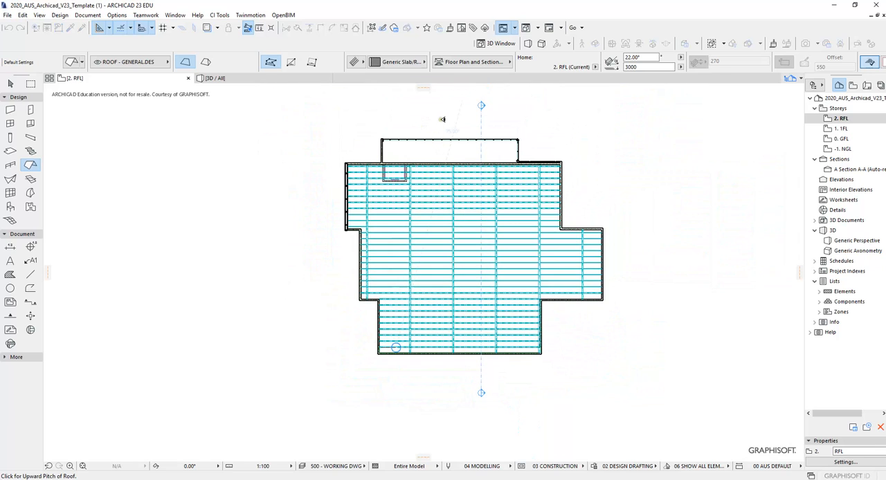
click(434, 115)
- Start the roof polygon at the pivot line's left end and trace 5645 mm up the wall's inner face to the first inner corner
scroll(395, 362, up, 6)
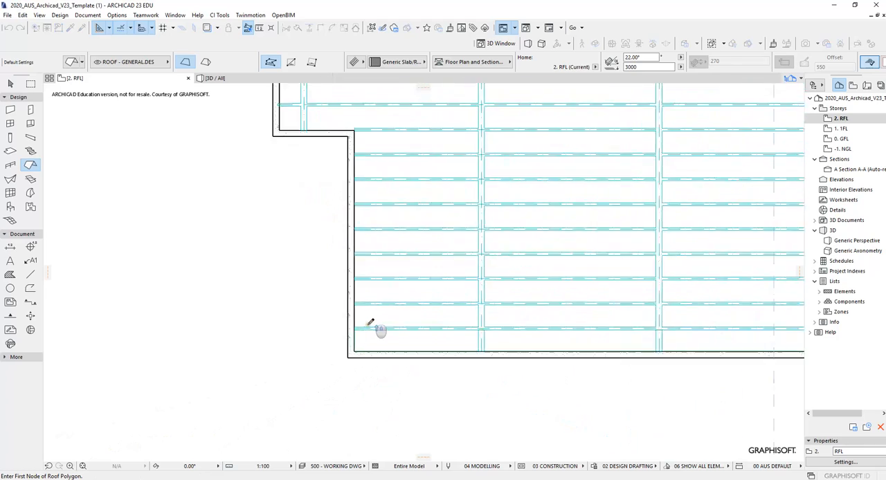
scroll(367, 329, up, 5)
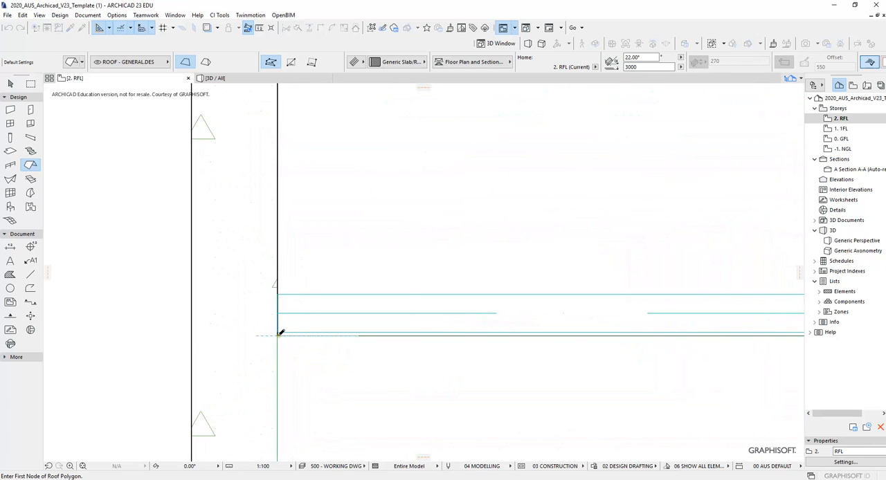
click(284, 334)
scroll(393, 277, down, 8)
middle_drag(441, 160, 483, 346)
scroll(503, 294, down, 4)
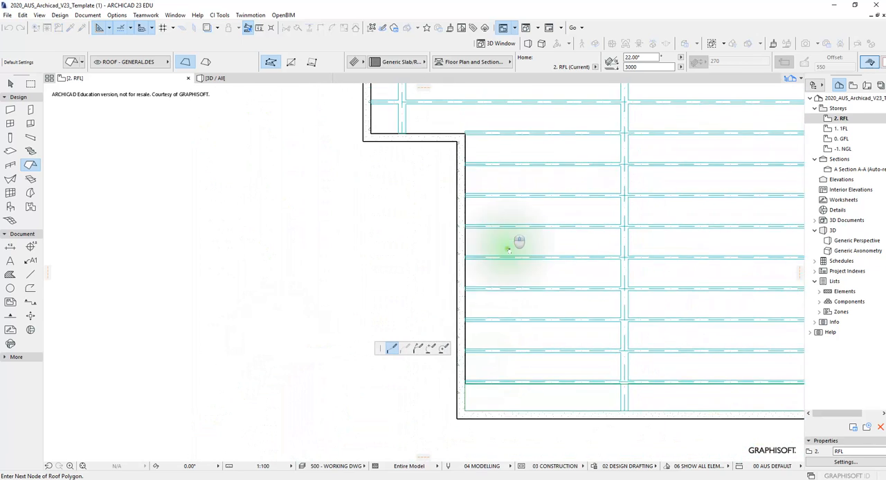
middle_drag(509, 248, 503, 333)
scroll(468, 215, up, 2)
scroll(469, 212, up, 3)
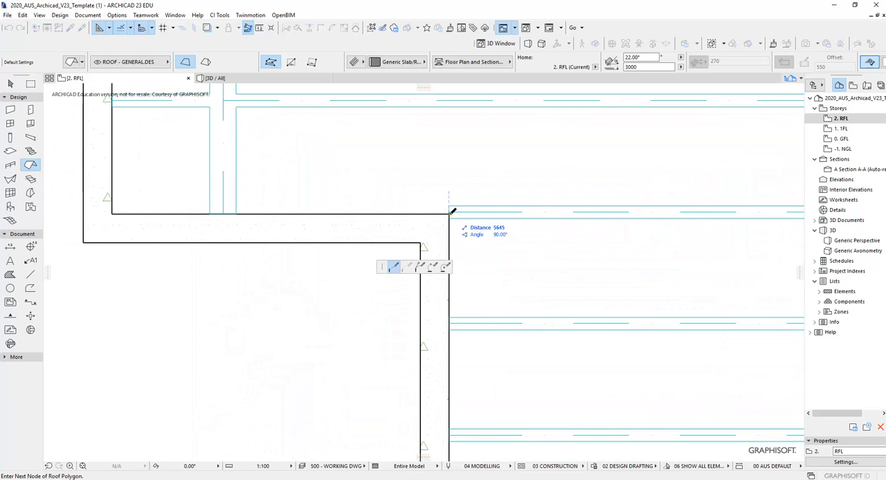
click(449, 214)
- Continue the roof outline left along the lower-left wall step to its next inner corner
middle_drag(210, 188, 232, 180)
scroll(444, 242, up, 3)
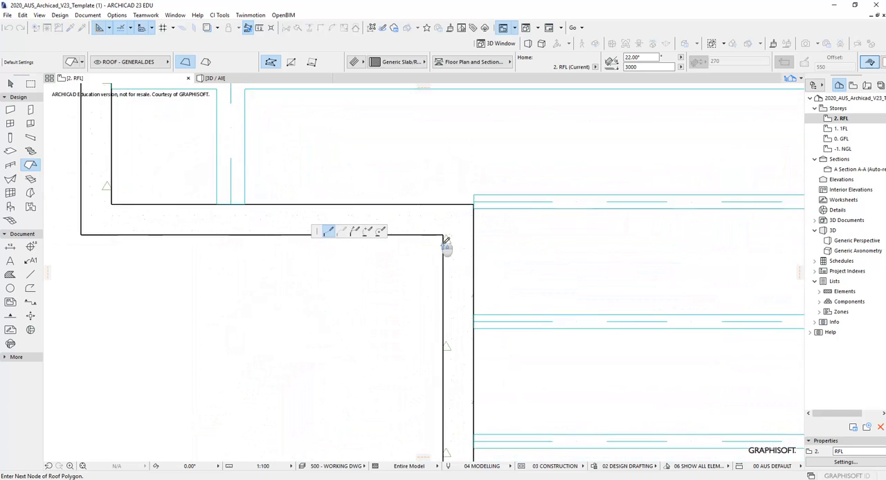
click(492, 177)
scroll(492, 178, down, 2)
middle_drag(353, 173, 515, 183)
click(249, 190)
- Trace the roof outline 8138 mm up the left wall's inner face to the corner below the upper-left bay
scroll(423, 193, down, 4)
scroll(424, 193, down, 3)
middle_drag(457, 179, 476, 363)
middle_drag(442, 174, 447, 330)
scroll(427, 218, up, 3)
middle_drag(416, 217, 425, 181)
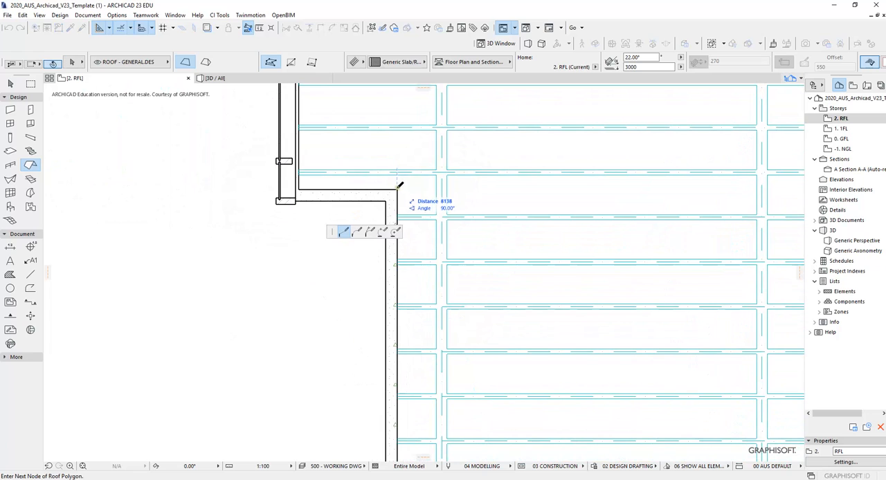
click(397, 190)
click(302, 188)
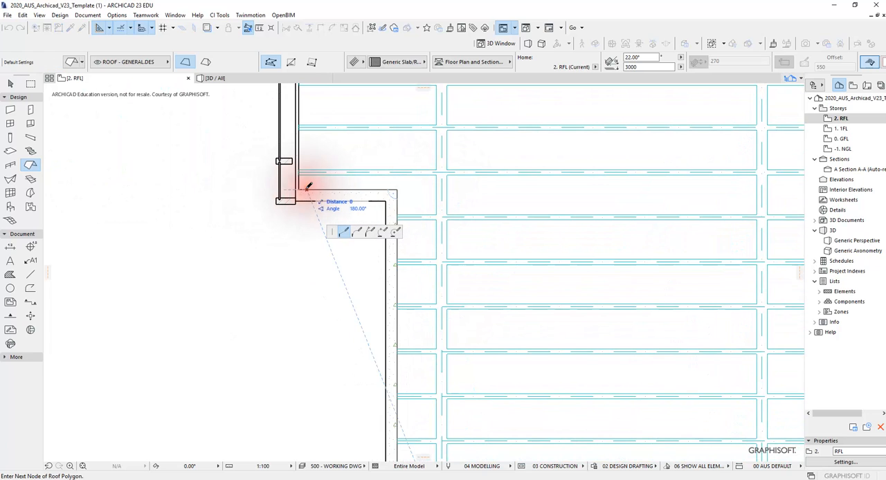
scroll(336, 182, up, 2)
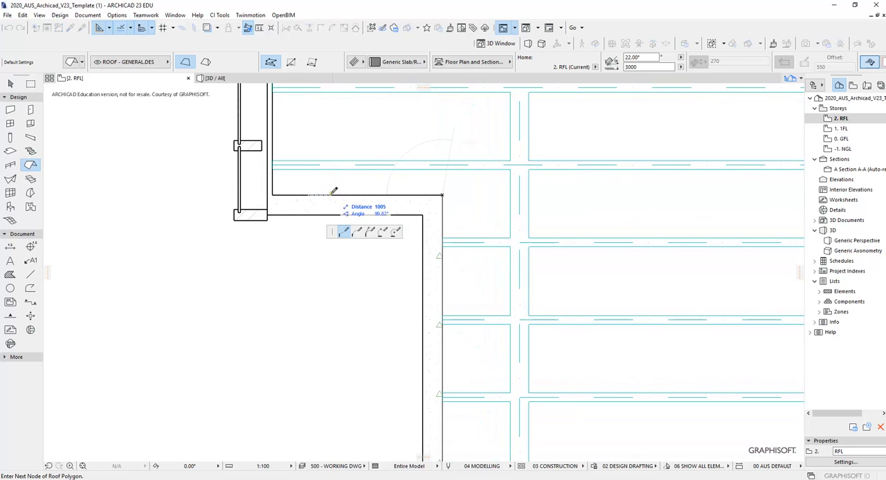
click(335, 193)
click(317, 142)
click(392, 120)
click(381, 101)
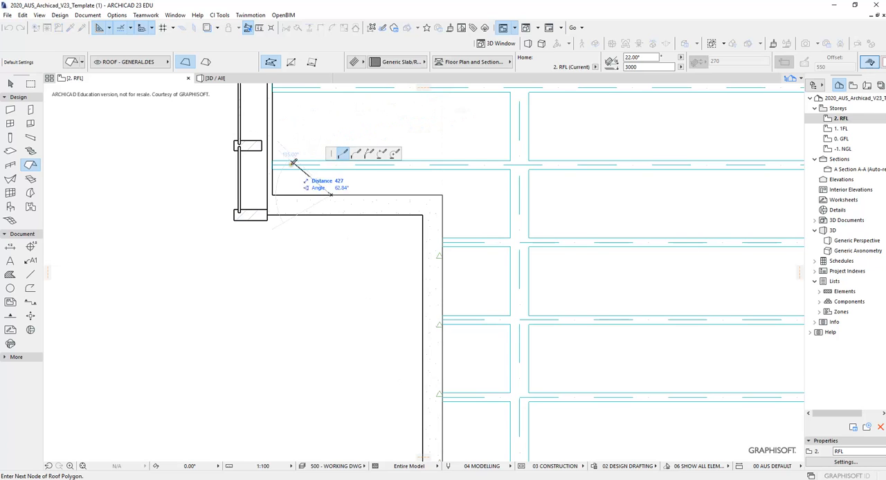
- Extend the roof outline left to the upper-left bay's lower inner corner and 7467 mm up to its upper inner corner
scroll(294, 162, up, 2)
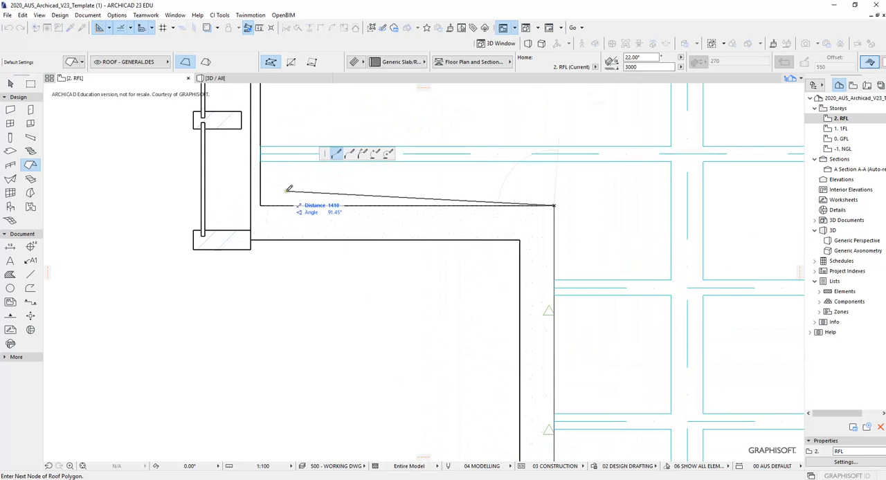
click(261, 206)
scroll(353, 232, down, 5)
middle_drag(440, 190, 417, 325)
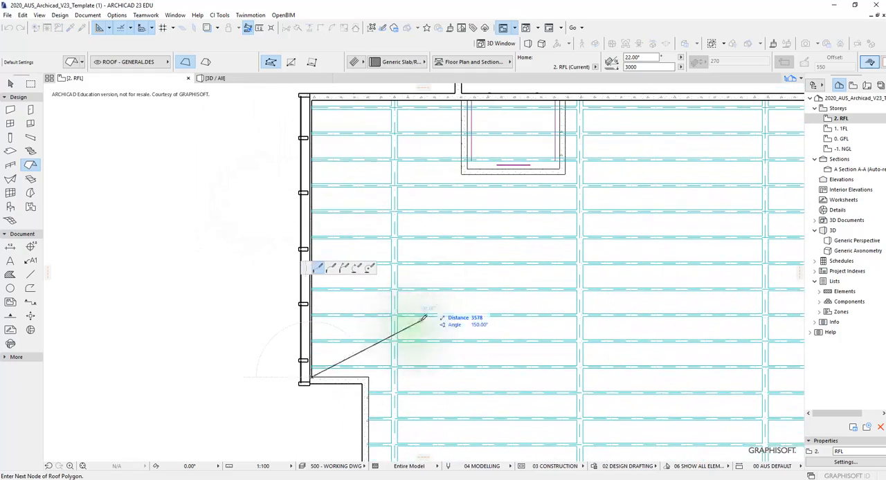
scroll(446, 273, down, 1)
scroll(340, 139, up, 3)
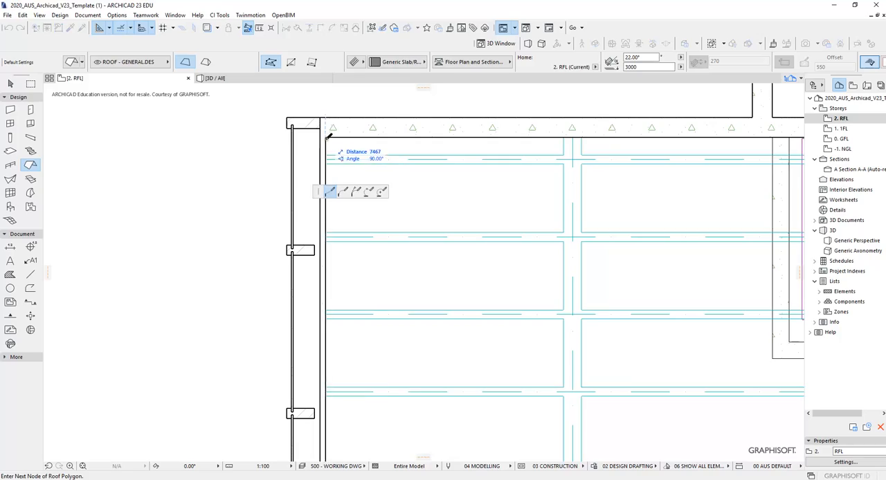
- Trace the roof outline 24636 mm right along the upper wall, and down to the inner corner of the upper-right wall step
scroll(372, 138, down, 5)
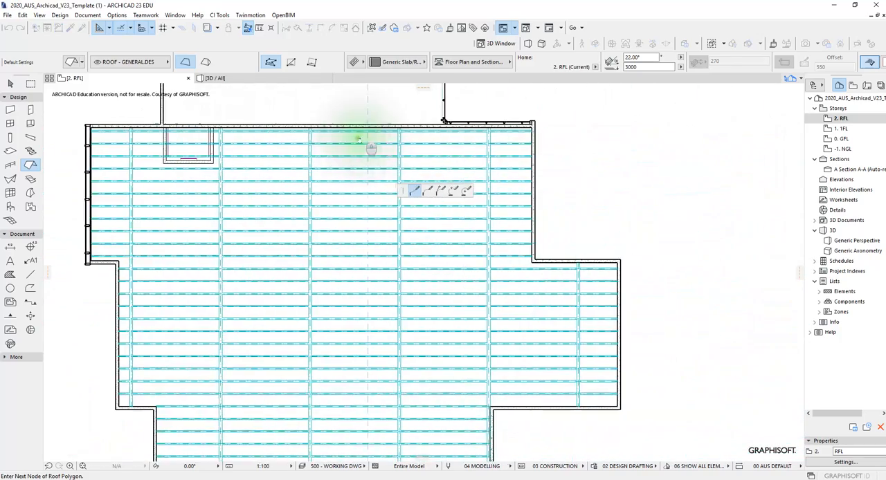
scroll(523, 132, up, 5)
scroll(523, 132, up, 2)
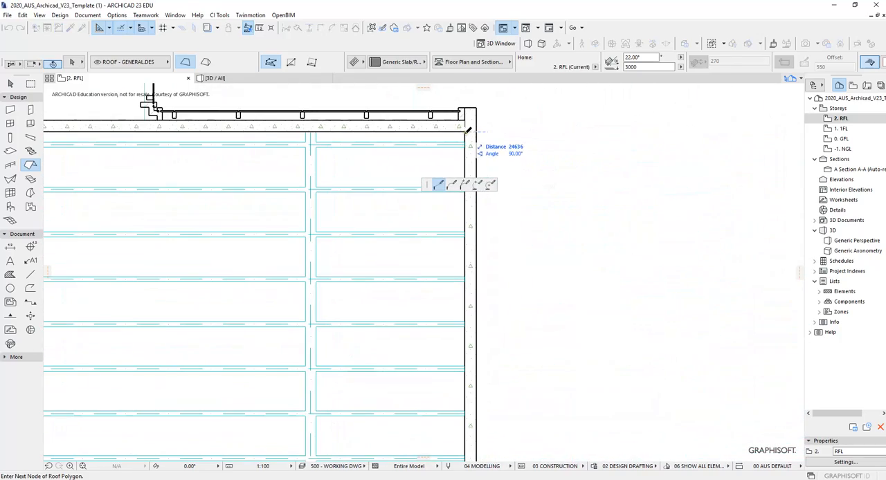
click(468, 129)
scroll(561, 200, down, 4)
scroll(643, 152, up, 5)
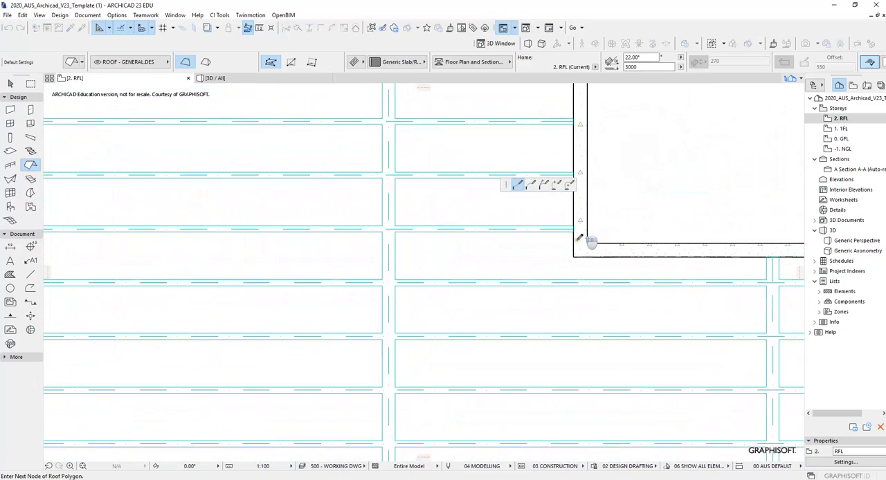
click(572, 254)
- Continue the roof outline right to the projecting bay's upper inner corner and 8043 mm down to its lower inner corner
scroll(573, 190, down, 4)
scroll(510, 173, up, 2)
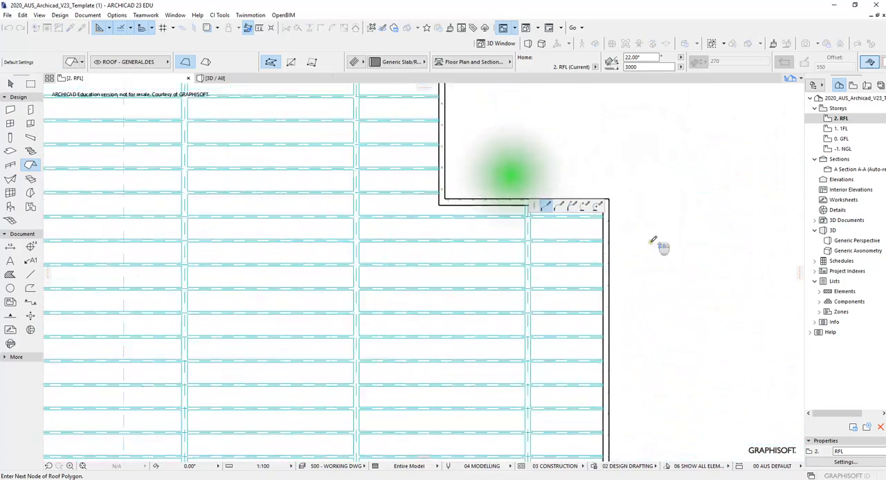
scroll(629, 198, up, 3)
click(488, 122)
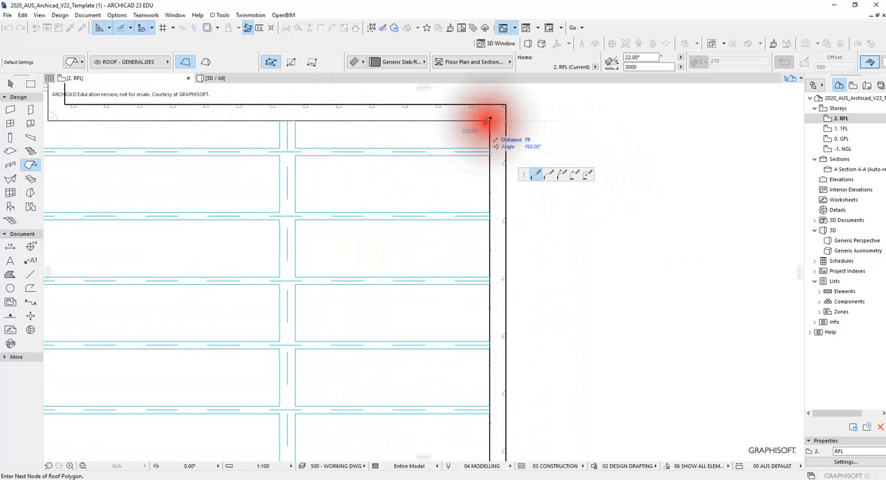
scroll(451, 206, down, 4)
scroll(451, 273, up, 3)
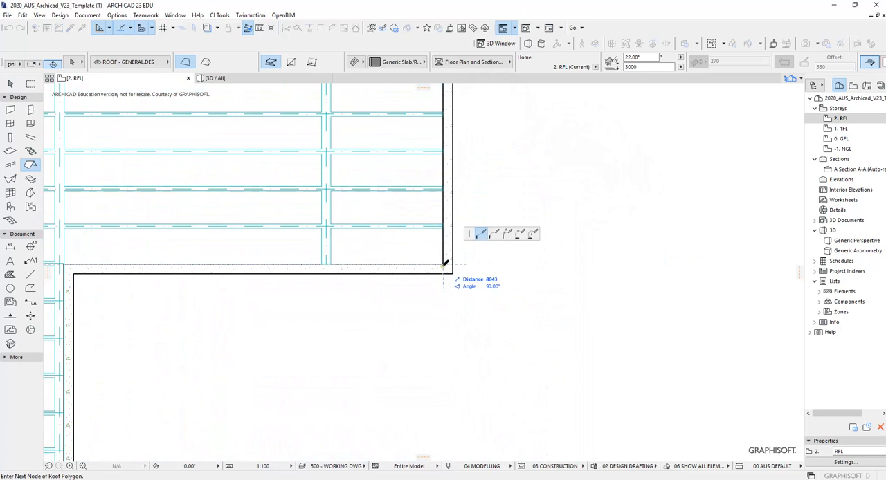
- Trace the roof outline left along the right-hand bay's lower wall to the corner where the narrower lower section begins
mouse_move(393, 226)
middle_down()
mouse_move(602, 166)
mouse_move(738, 158)
middle_up()
scroll(453, 196, up, 2)
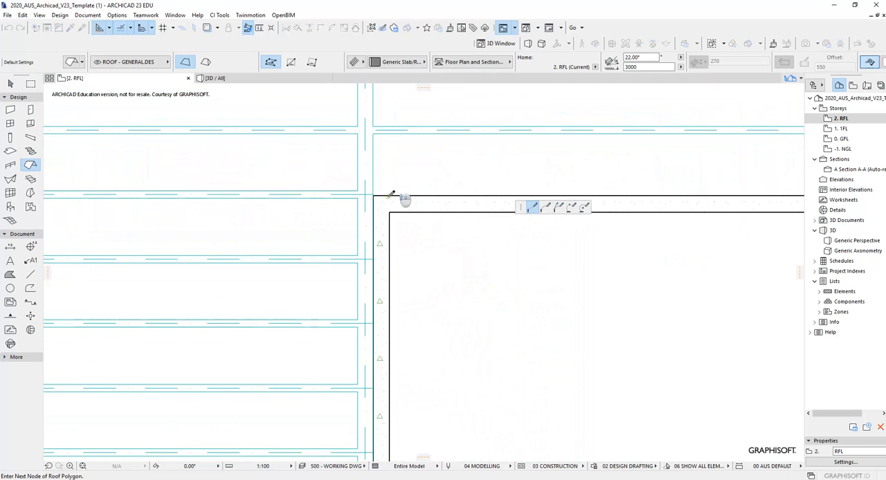
click(375, 194)
- Trace the roof outline down the lower section's right wall to the level of the pivot line below the lowest purlin
scroll(376, 195, down, 4)
middle_drag(376, 207, 380, 132)
scroll(358, 325, up, 3)
scroll(357, 296, up, 2)
mouse_move(351, 277)
middle_down()
mouse_move(401, 239)
mouse_move(540, 180)
middle_up()
scroll(602, 215, up, 2)
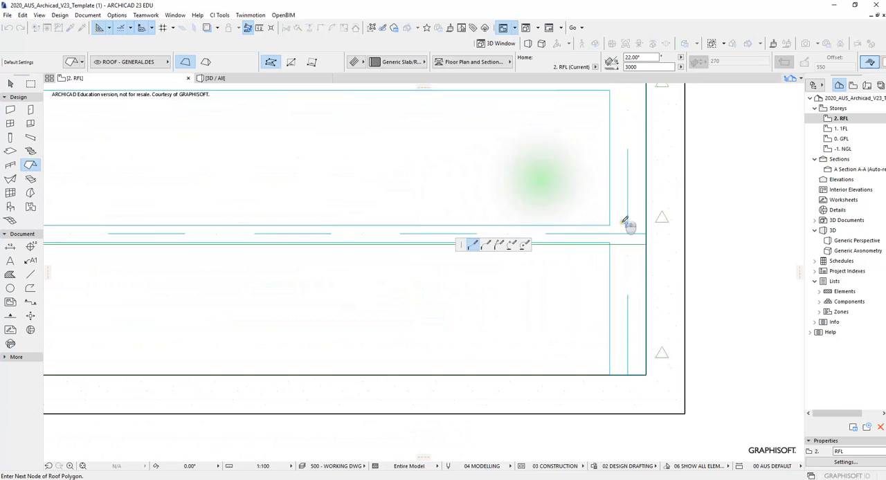
click(669, 256)
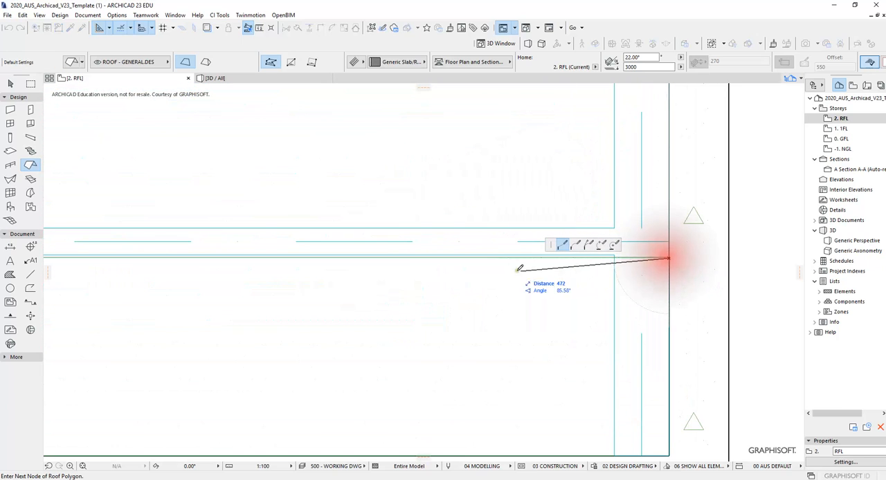
scroll(547, 281, down, 3)
scroll(558, 269, up, 1)
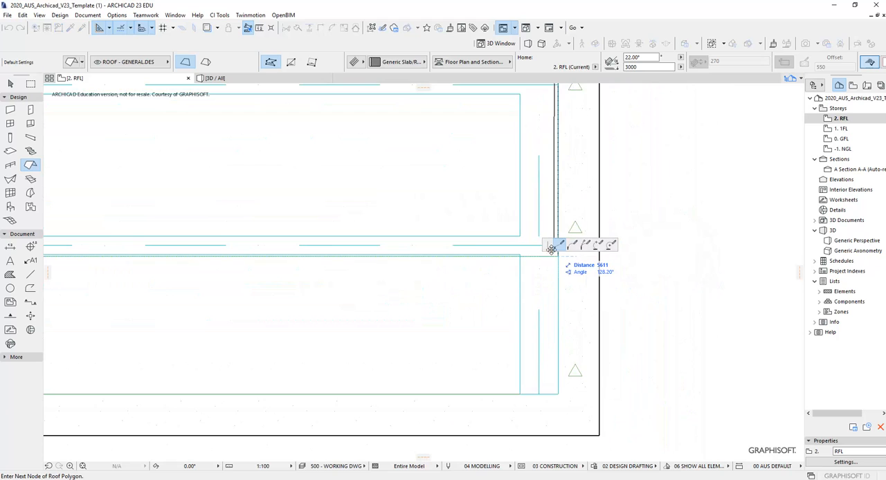
scroll(553, 254, up, 5)
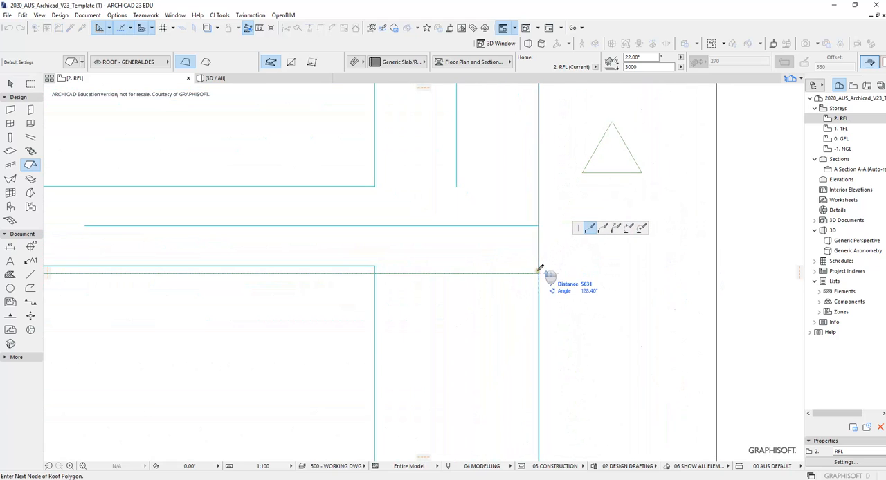
click(538, 274)
- Close the roof polygon with an 18662 mm edge back to its starting corner and leave the Roof tool
scroll(419, 253, down, 11)
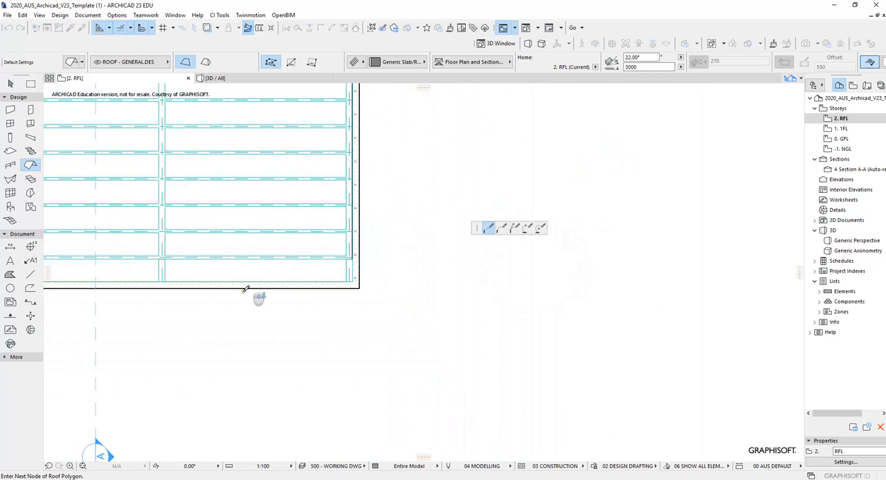
middle_drag(223, 286, 663, 295)
scroll(294, 290, up, 5)
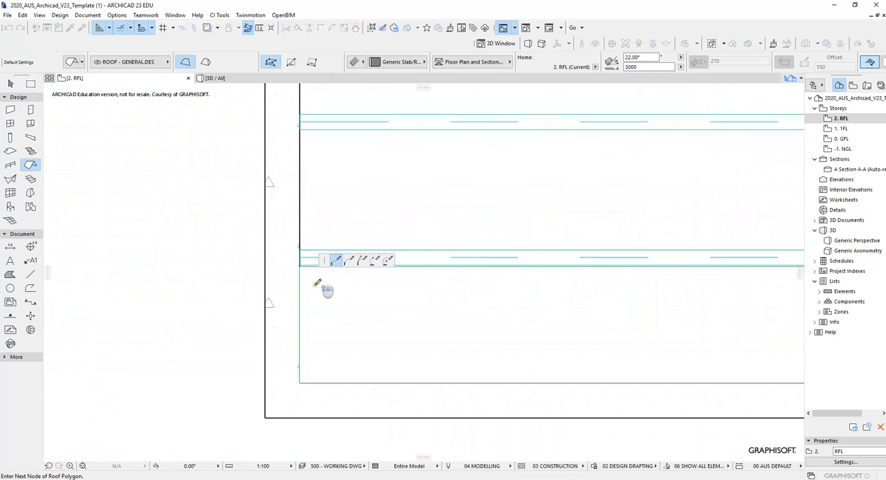
scroll(416, 306, up, 3)
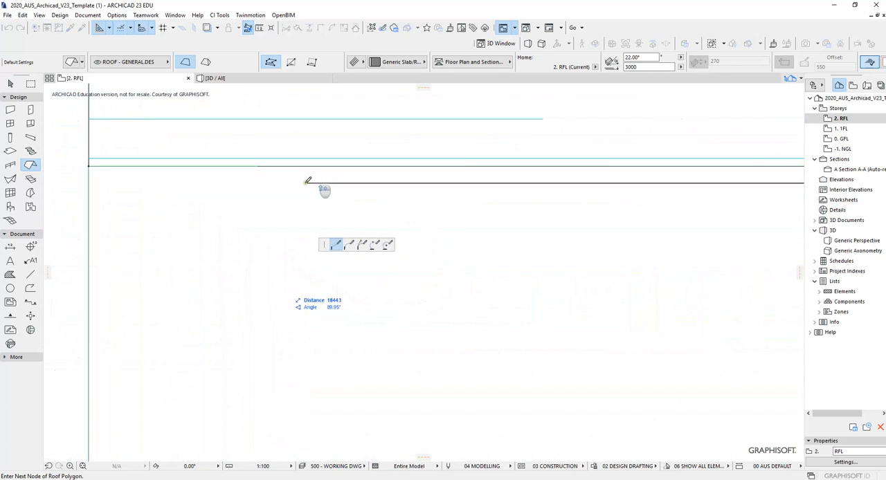
click(92, 163)
scroll(178, 178, down, 5)
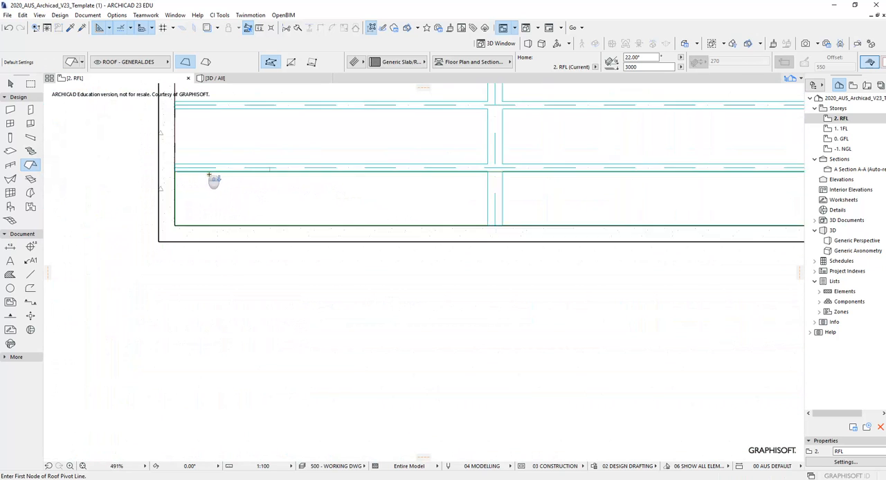
scroll(397, 194, down, 2)
middle_drag(427, 195, 375, 346)
scroll(378, 319, down, 4)
middle_drag(443, 296, 429, 328)
scroll(401, 256, up, 2)
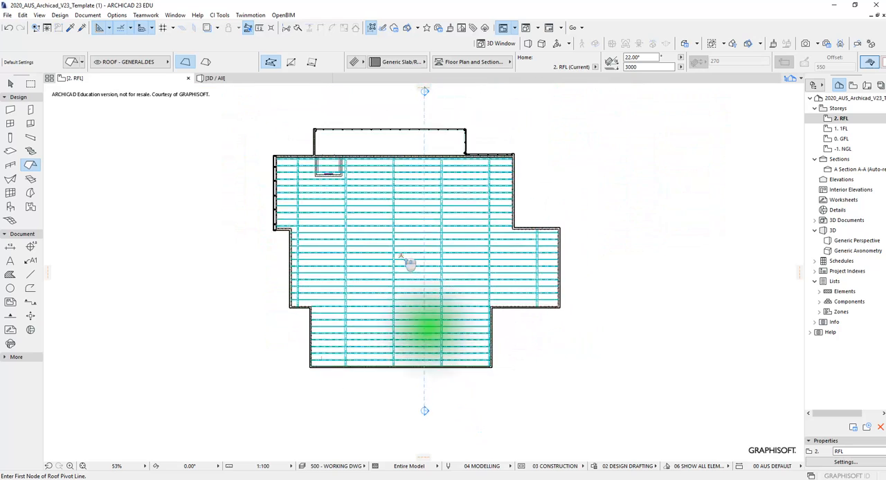
key(Escape)
- Look for the new roof on the plan by selecting near the upper purlins, clearing the selection each time
click(468, 144)
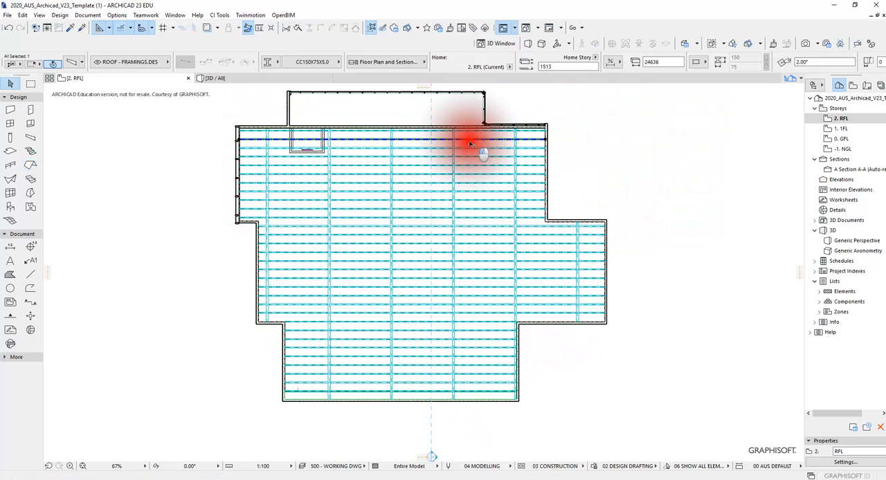
key(Escape)
click(467, 143)
key(Escape)
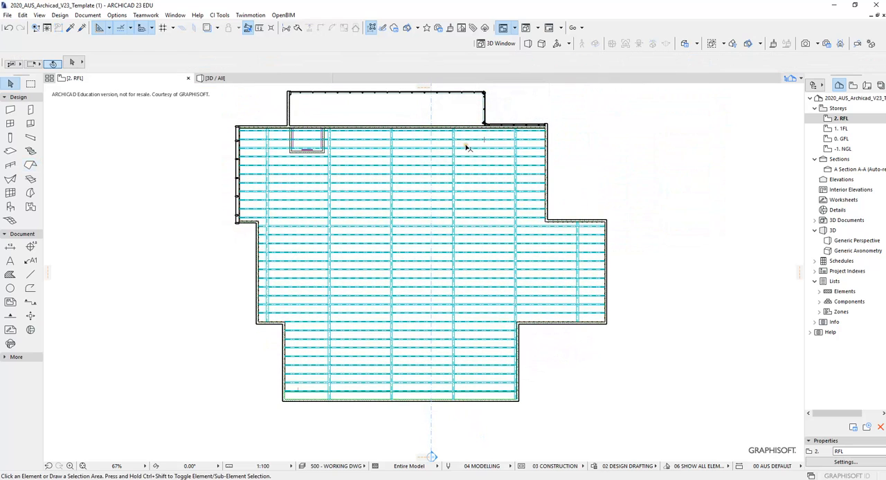
scroll(470, 145, up, 3)
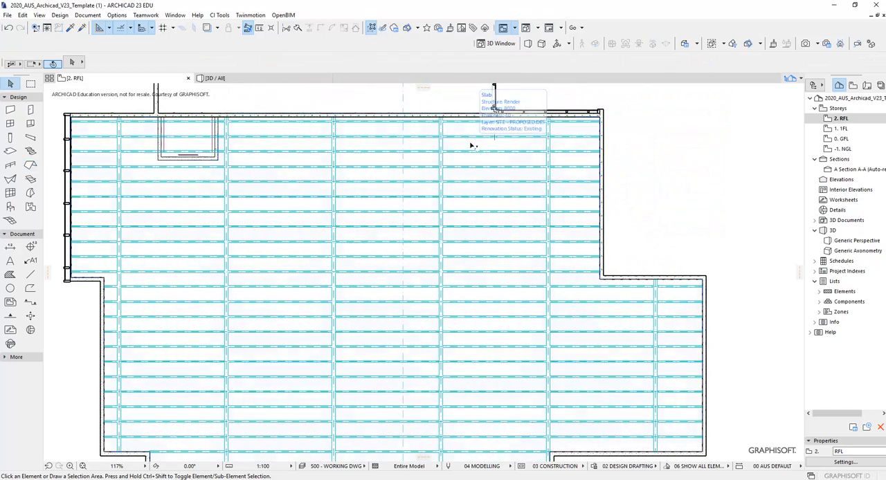
scroll(470, 145, down, 4)
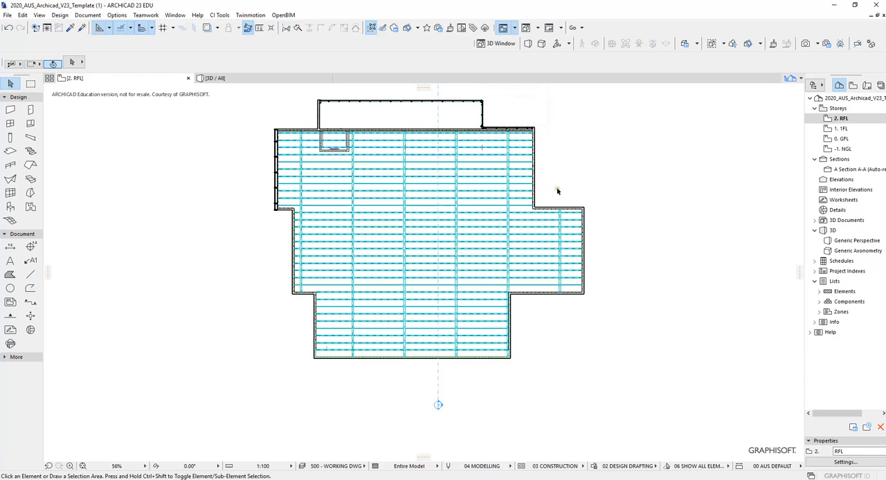
- Examine the new roof in the 3D view from several sides, comparing its slope and height with the purlins and walls
key(F3)
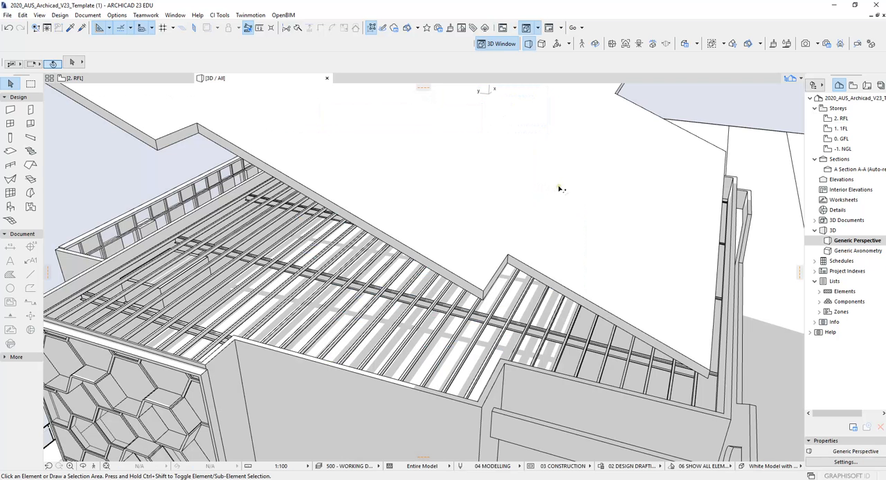
shift+middle_drag(486, 205, 512, 196)
click(511, 197)
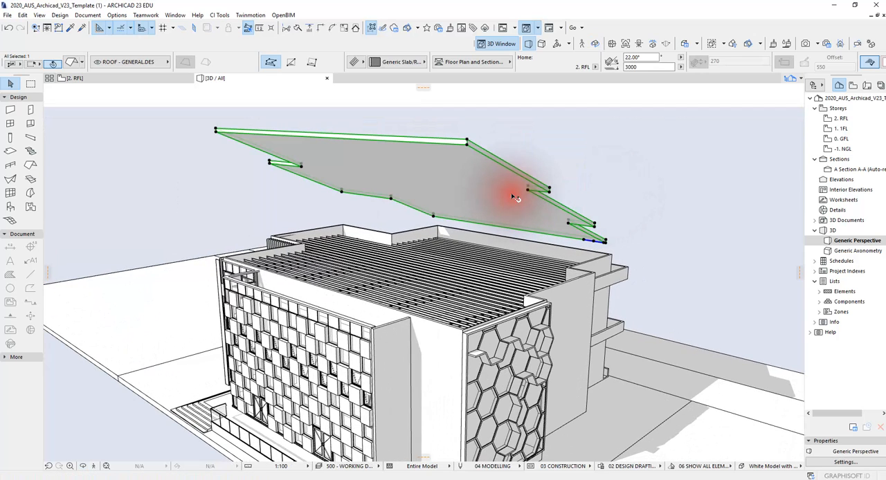
click(618, 134)
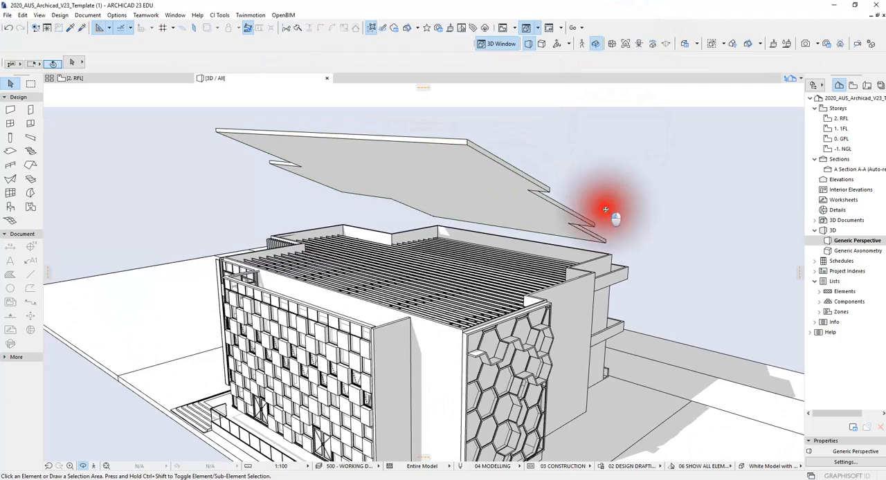
shift+middle_drag(617, 204, 576, 236)
scroll(553, 248, up, 3)
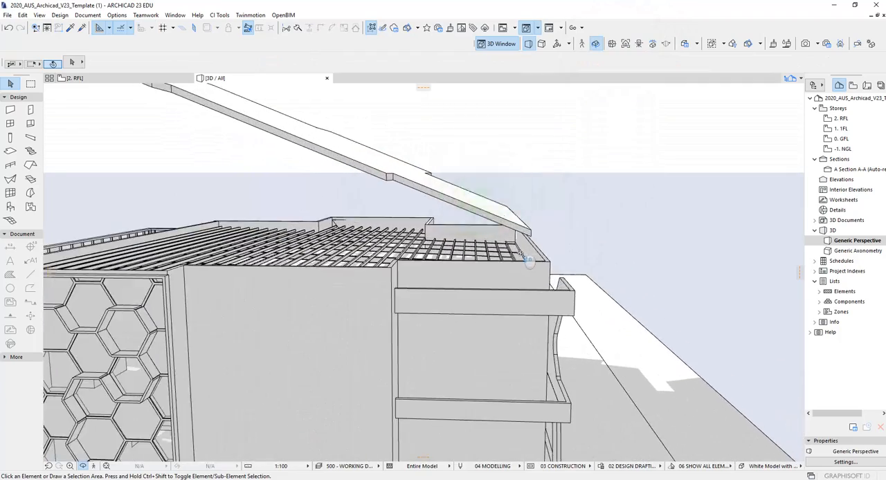
drag(486, 224, 425, 233)
middle_drag(425, 233, 513, 237)
scroll(519, 231, down, 3)
drag(544, 213, 558, 251)
middle_drag(563, 245, 540, 242)
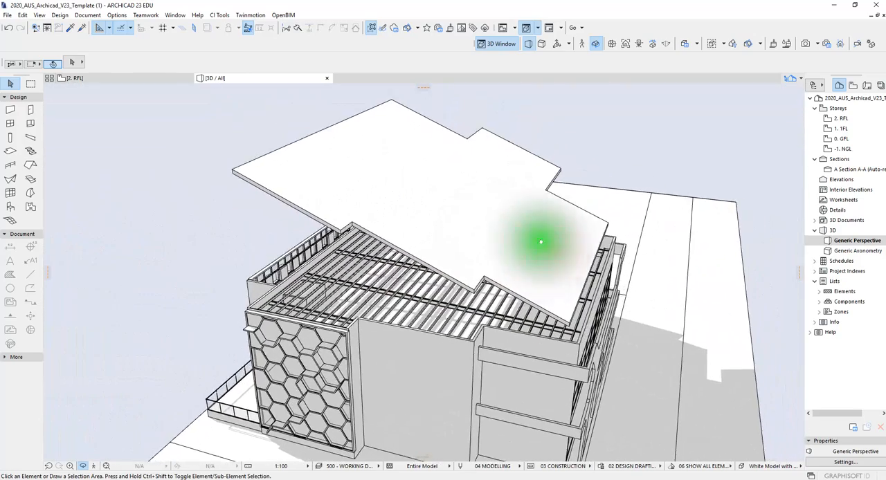
- Check the roof's pitch and elevation settings in the 3D view, then clear the selection
click(367, 166)
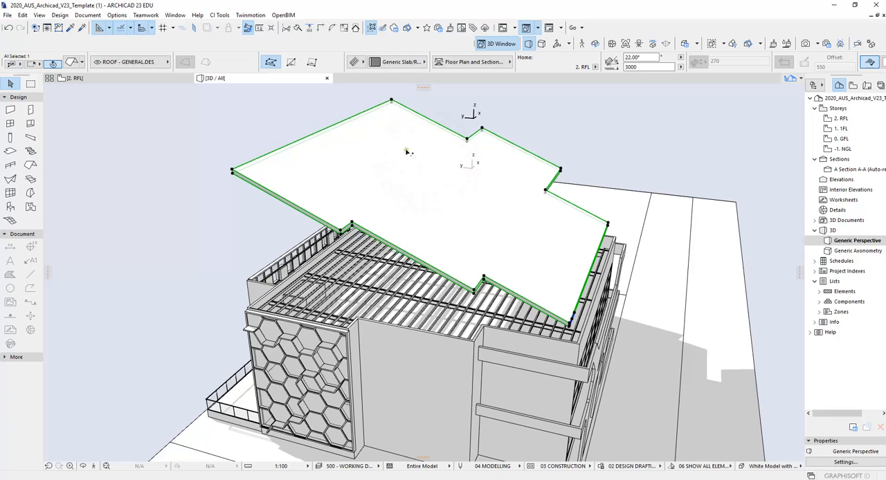
click(641, 68)
click(560, 120)
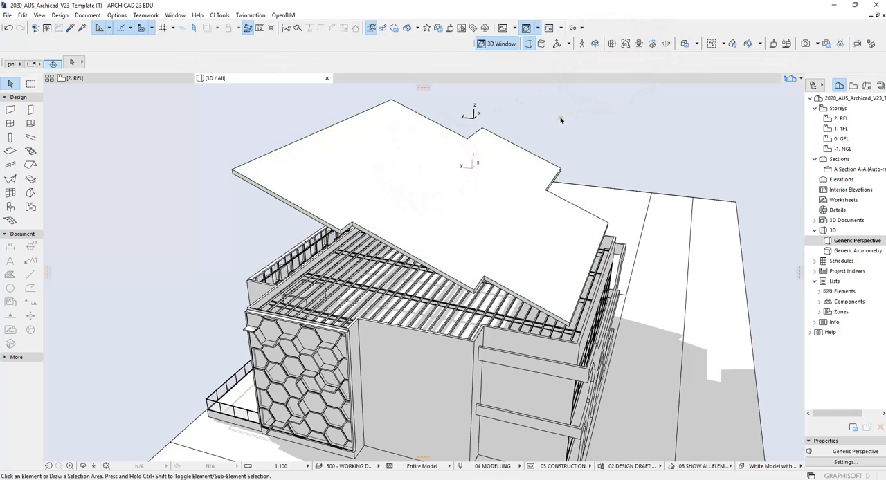
- Open Section A-A at the roof's low end beside the parapet wall
double_click(809, 170)
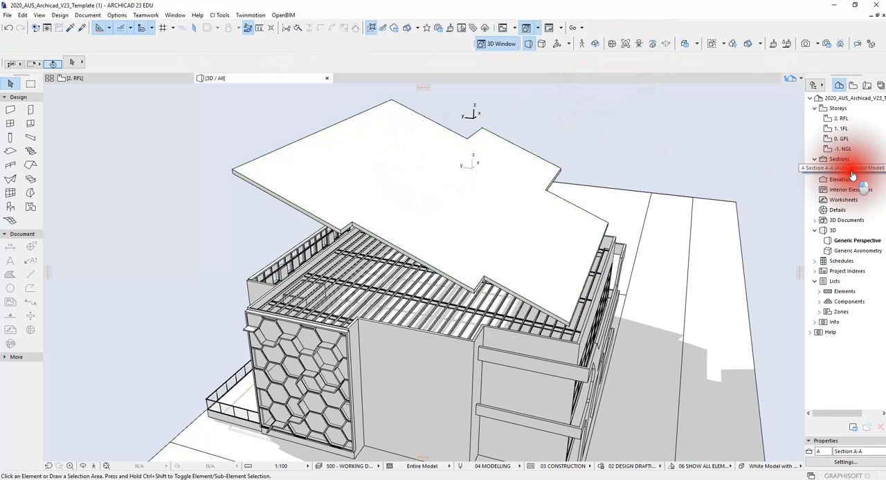
scroll(614, 179, down, 7)
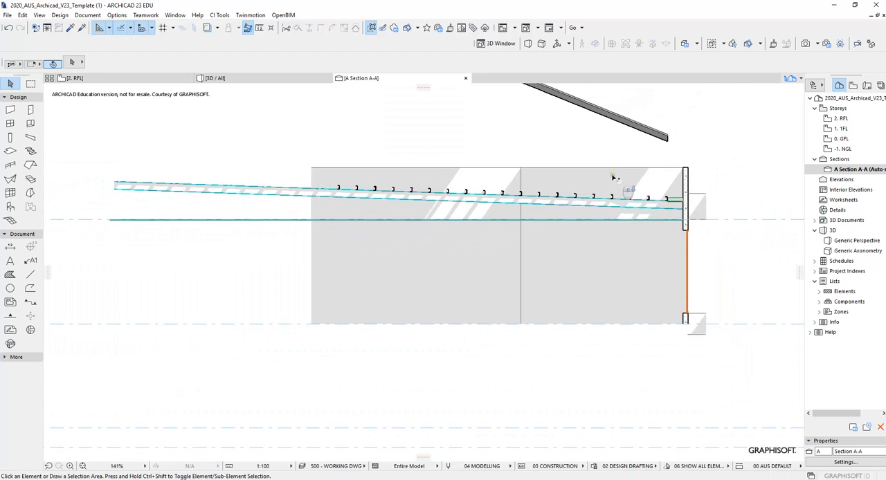
scroll(617, 228, up, 1)
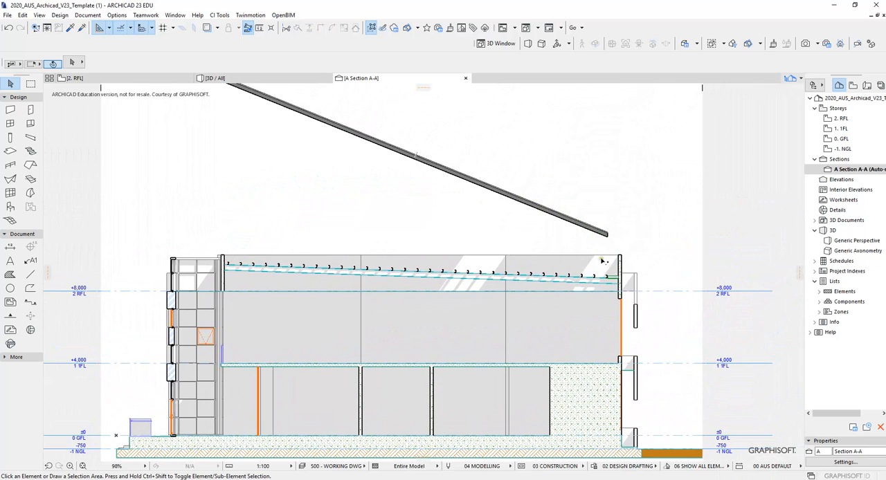
scroll(623, 262, up, 7)
click(609, 230)
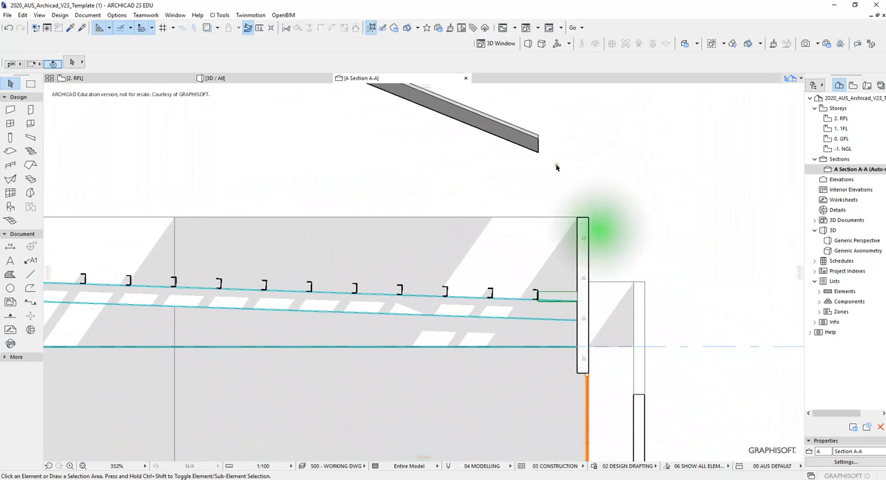
- Move the roof straight down by its lower end corner to the base of the last purlin, at elevation 728 above the RFL storey
click(539, 153)
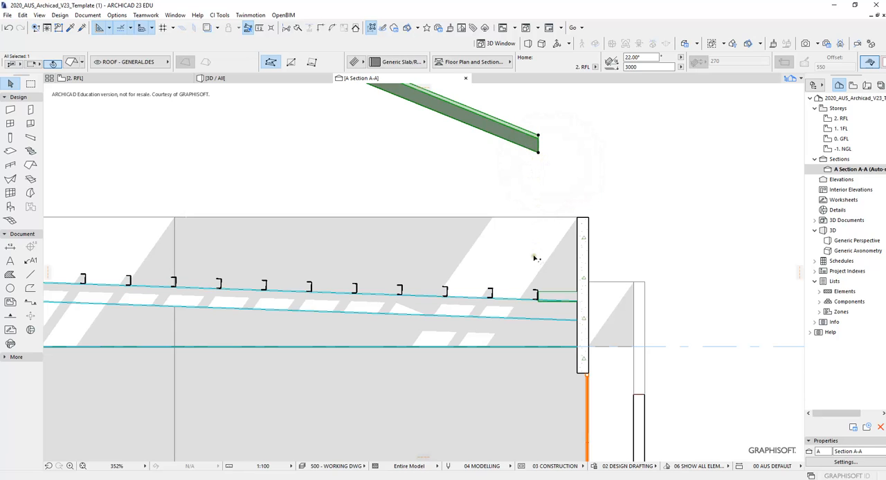
scroll(544, 159, up, 4)
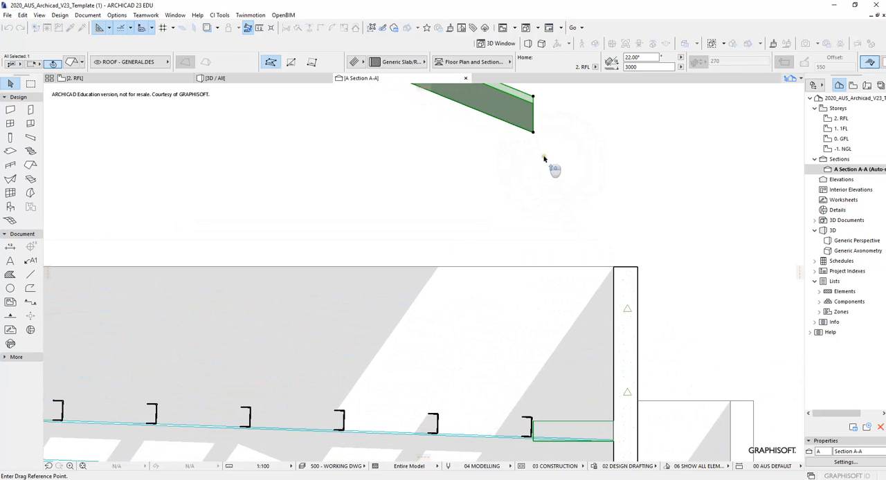
click(533, 133)
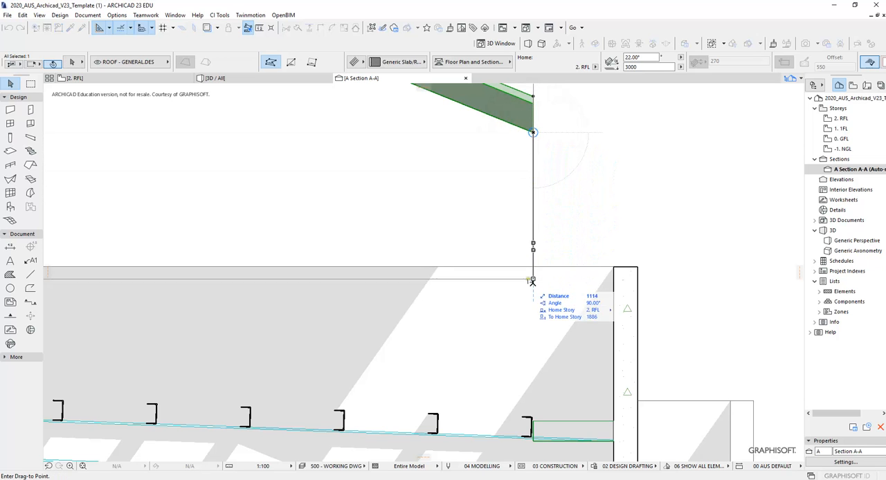
middle_drag(528, 286, 512, 156)
scroll(518, 298, up, 4)
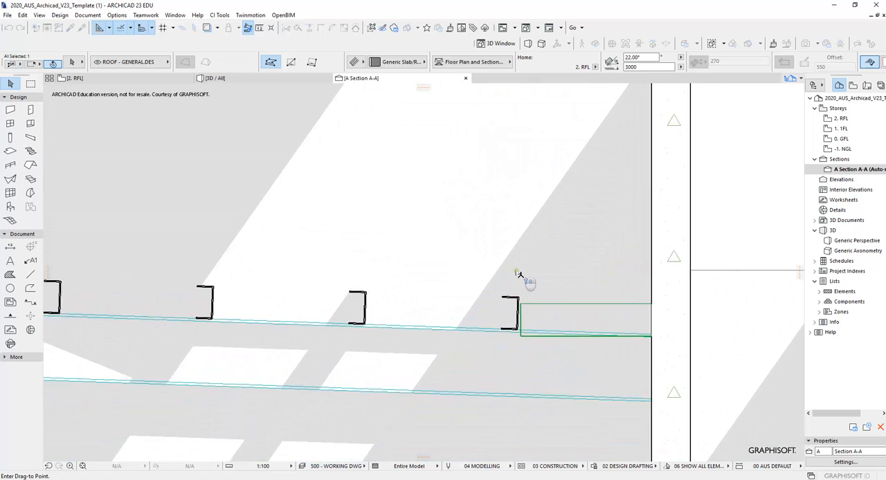
scroll(521, 277, up, 2)
middle_drag(522, 278, 521, 208)
scroll(521, 233, up, 2)
scroll(522, 238, up, 2)
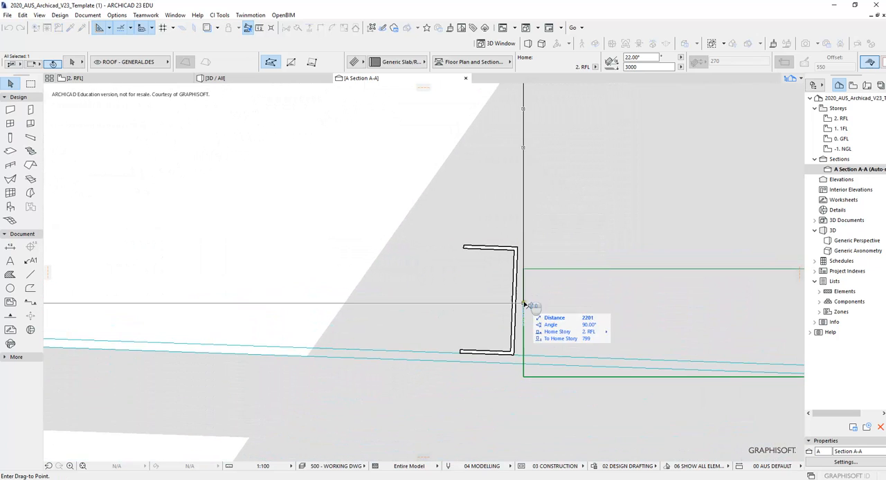
click(524, 354)
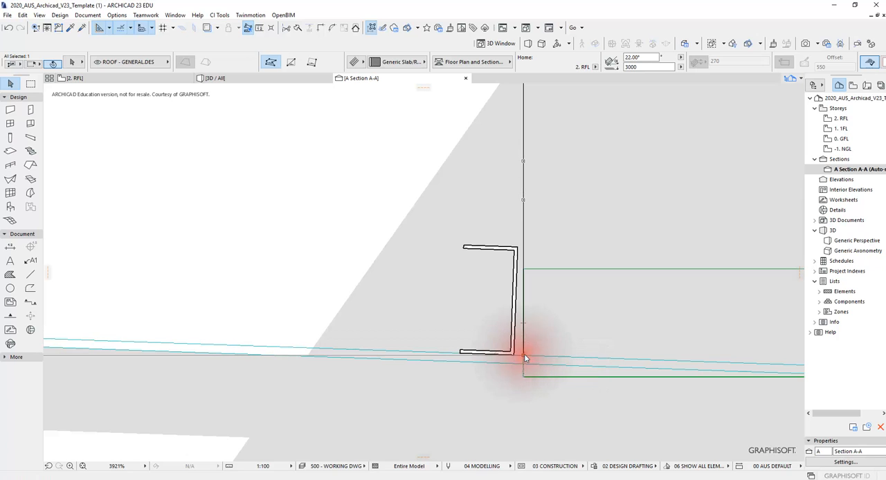
- Set the roof's pitch to 2.00° and clear the selection
scroll(529, 325, down, 5)
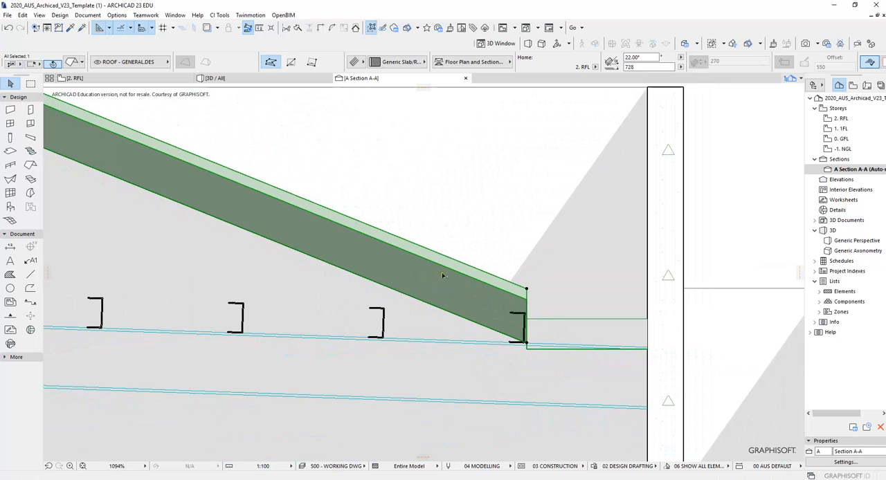
click(640, 57)
key(Return)
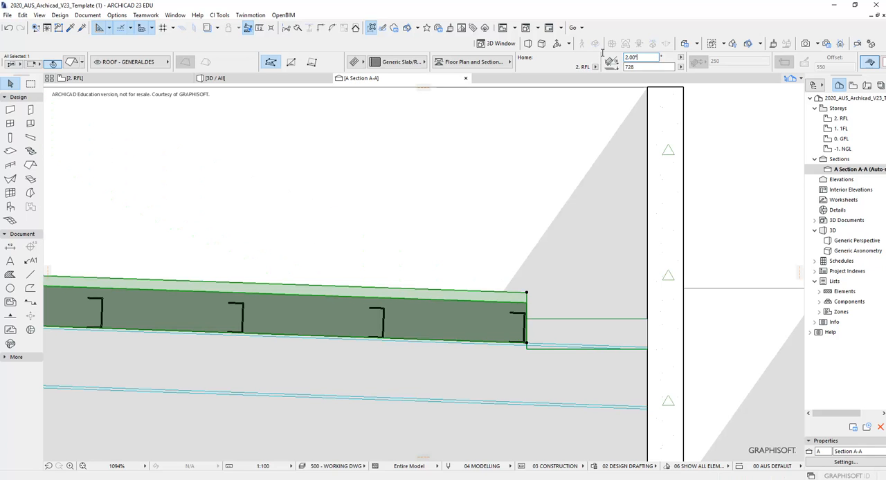
scroll(443, 323, up, 3)
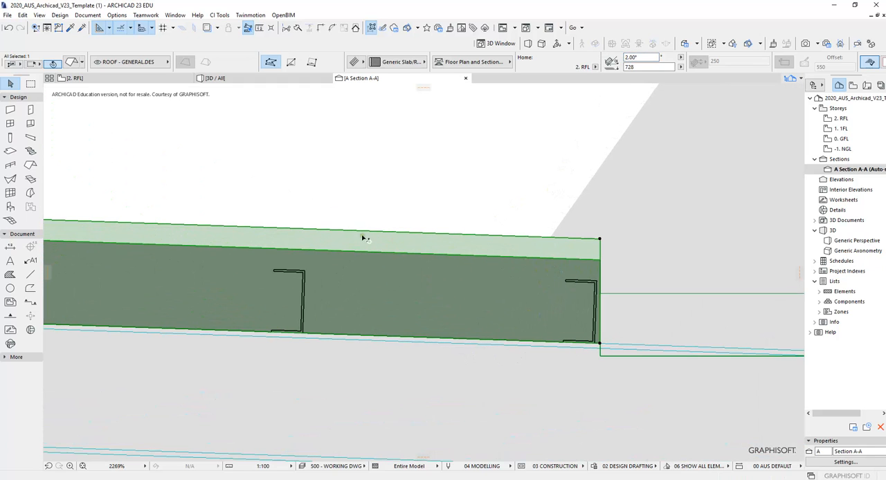
middle_drag(330, 252, 325, 222)
key(Escape)
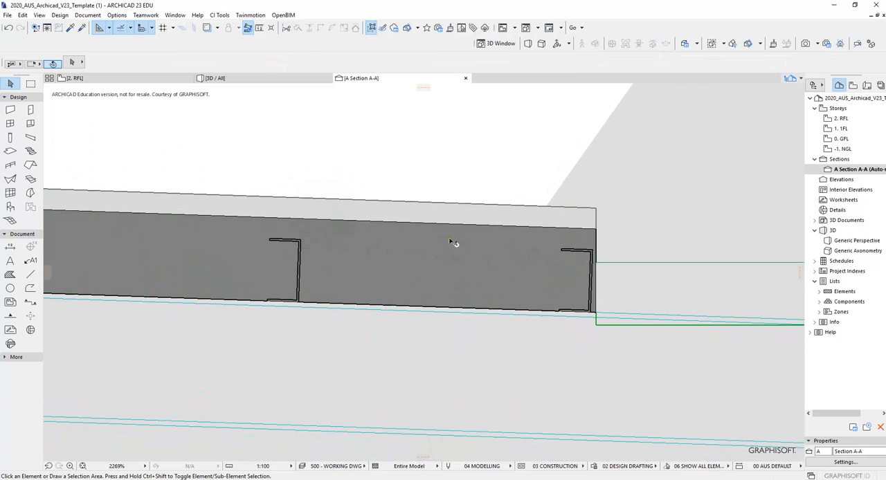
- Examine in Section A-A how the purlins sit within the roof's layers near its low end
scroll(526, 270, up, 3)
middle_drag(577, 250, 562, 249)
middle_drag(283, 253, 519, 254)
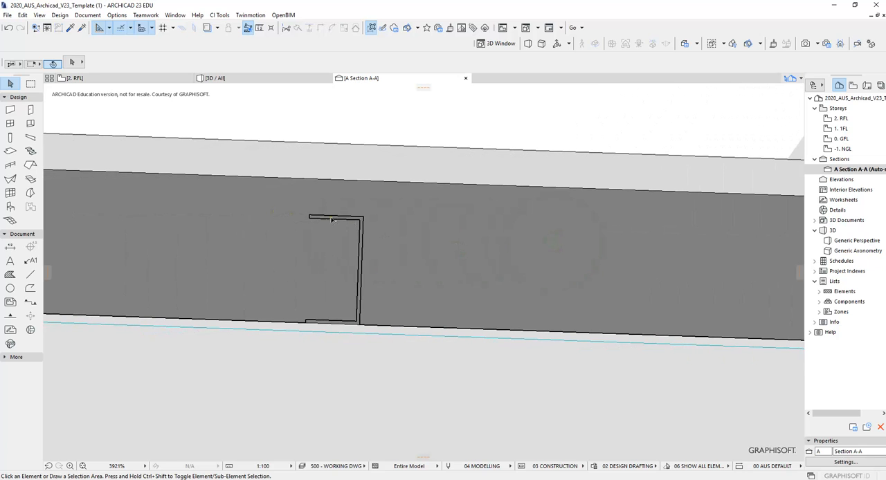
middle_drag(316, 239, 399, 241)
scroll(337, 242, down, 5)
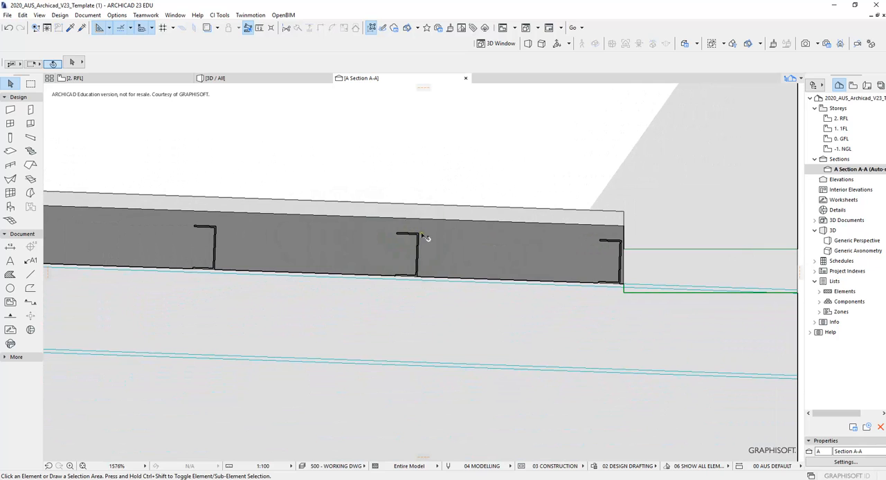
scroll(399, 239, up, 2)
click(443, 259)
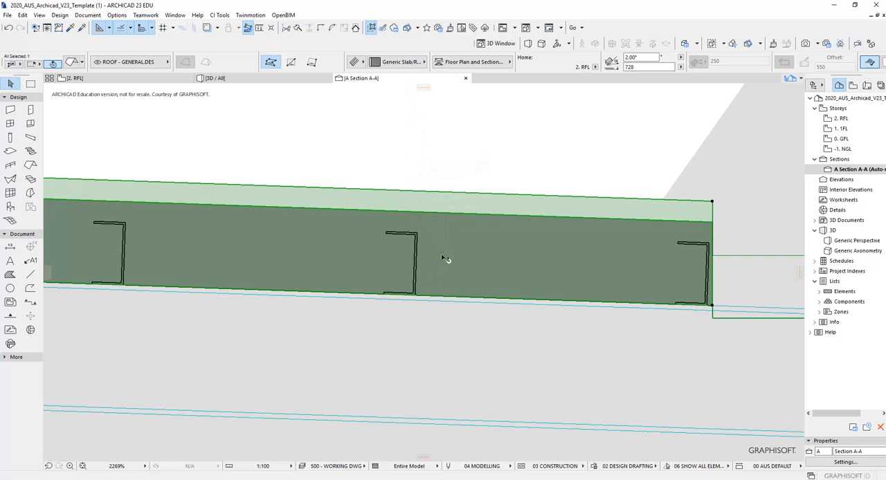
scroll(453, 260, down, 4)
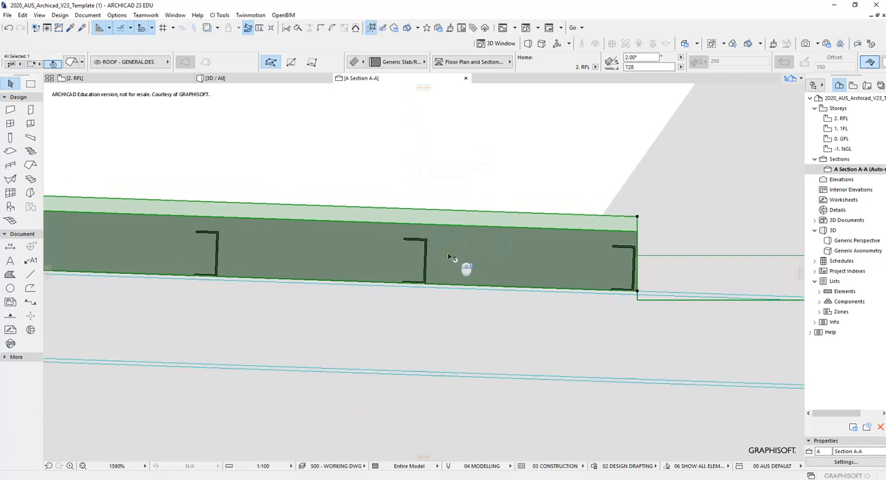
key(Escape)
- Compare the roof's lower layer with the purlin height and check the roof's structure and thickness
scroll(461, 256, up, 3)
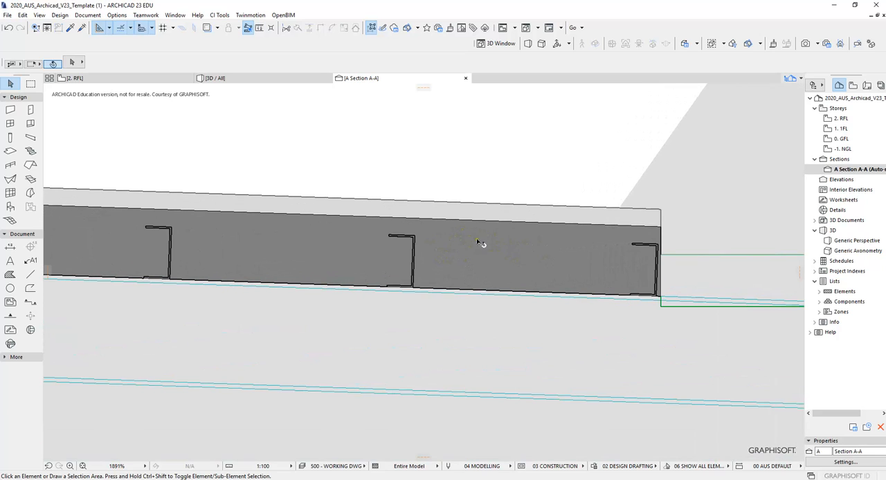
scroll(332, 245, down, 3)
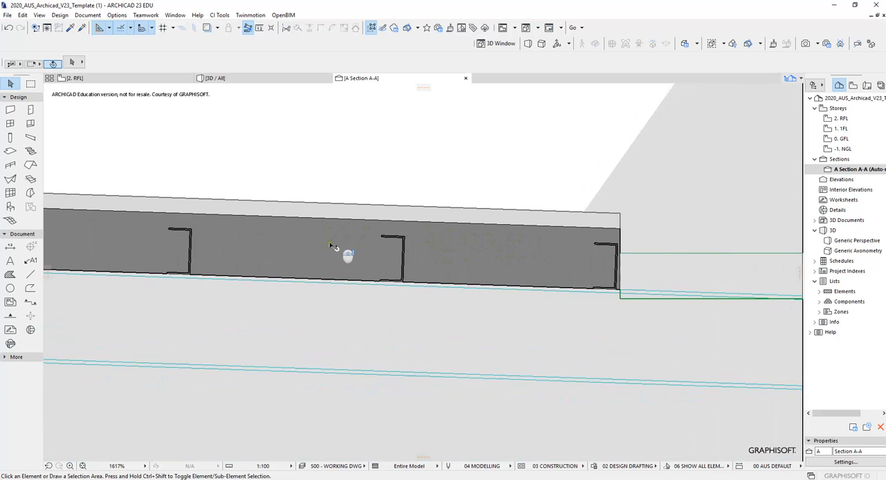
middle_drag(330, 245, 412, 229)
scroll(432, 229, up, 3)
scroll(434, 230, up, 4)
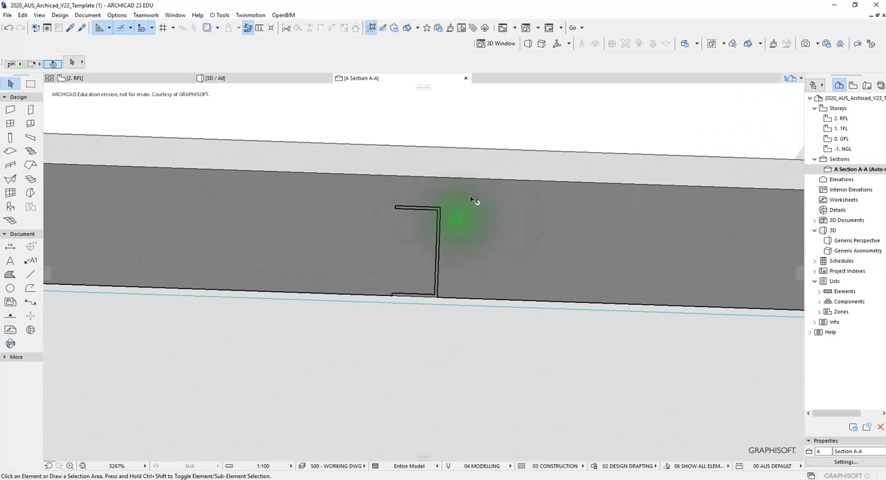
click(475, 171)
scroll(468, 170, down, 8)
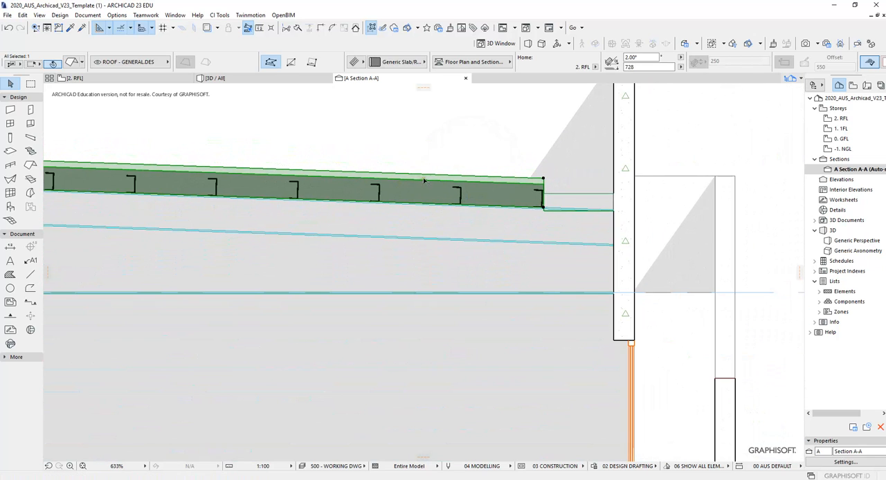
key(Escape)
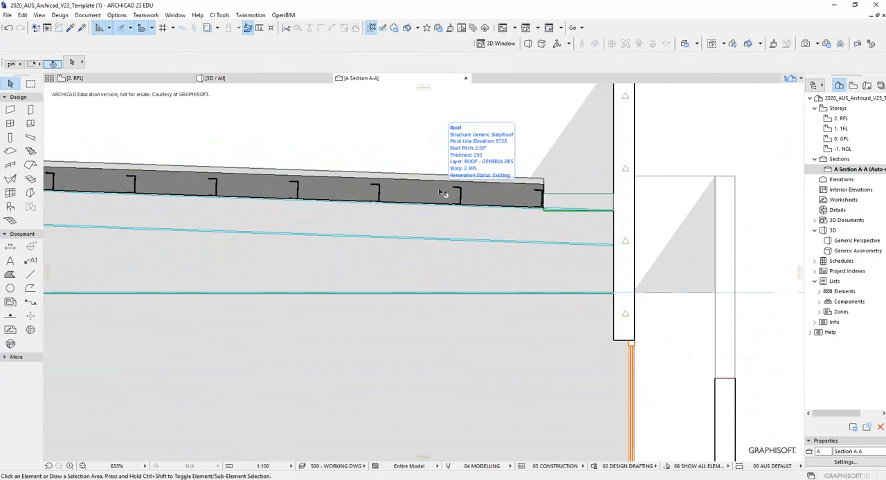
- Check the profile and height of a single purlin inside the roof, clearing the selection each time
scroll(451, 197, up, 7)
scroll(521, 197, up, 2)
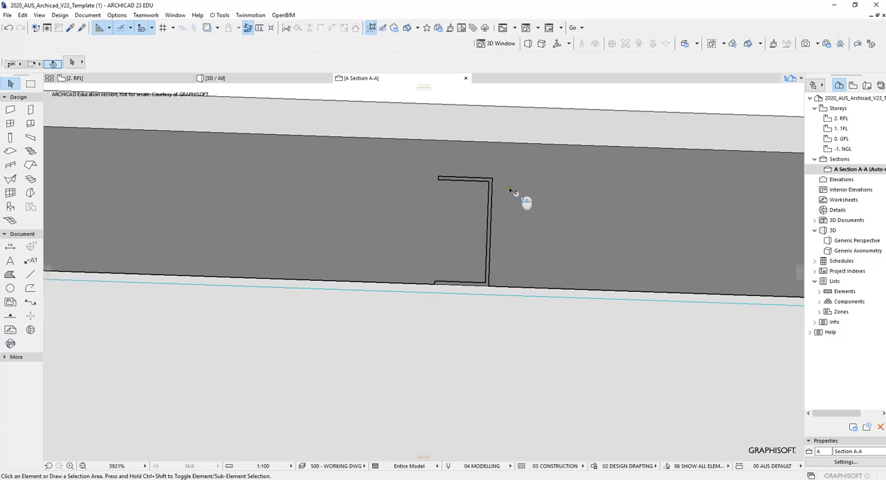
click(491, 182)
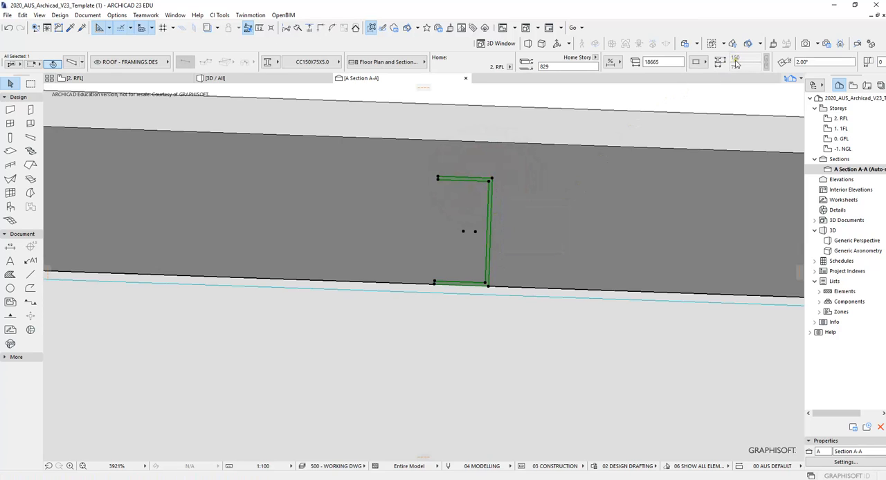
key(Escape)
click(490, 199)
key(Escape)
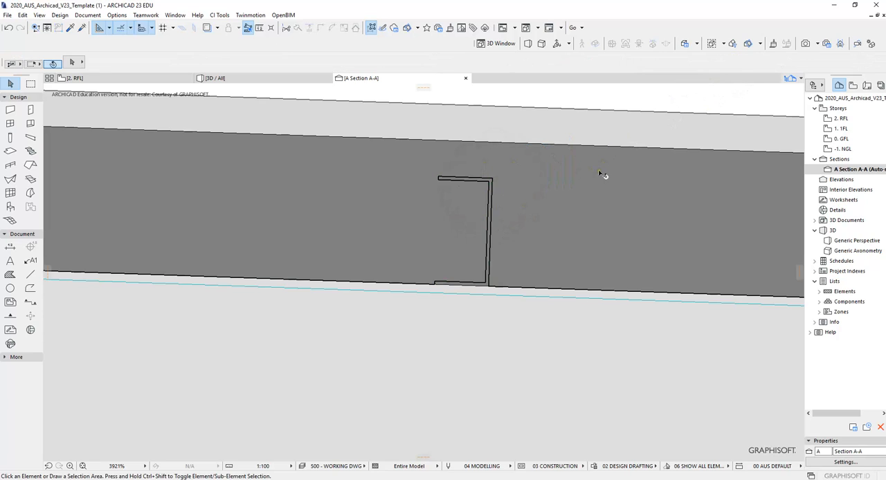
- Open the roof's Generic Slab/Roof composite for editing and change its structural components skin to the Cavity Space building material
scroll(464, 185, down, 8)
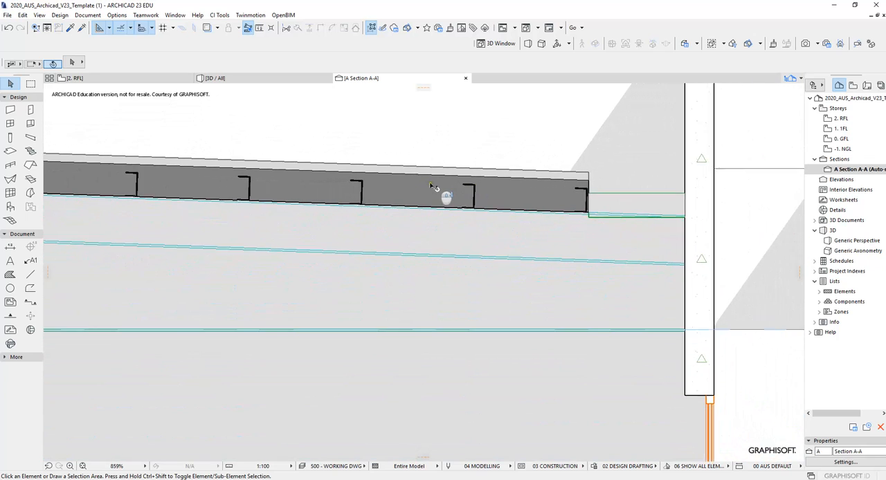
click(425, 188)
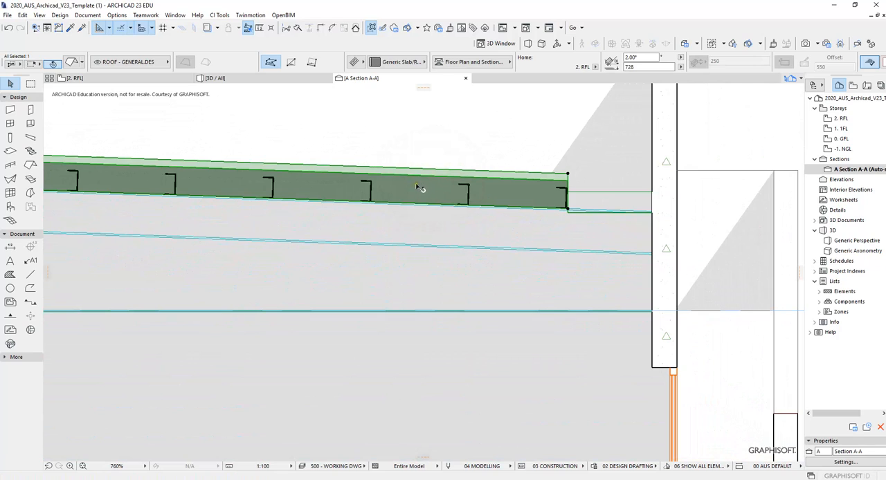
key(Escape)
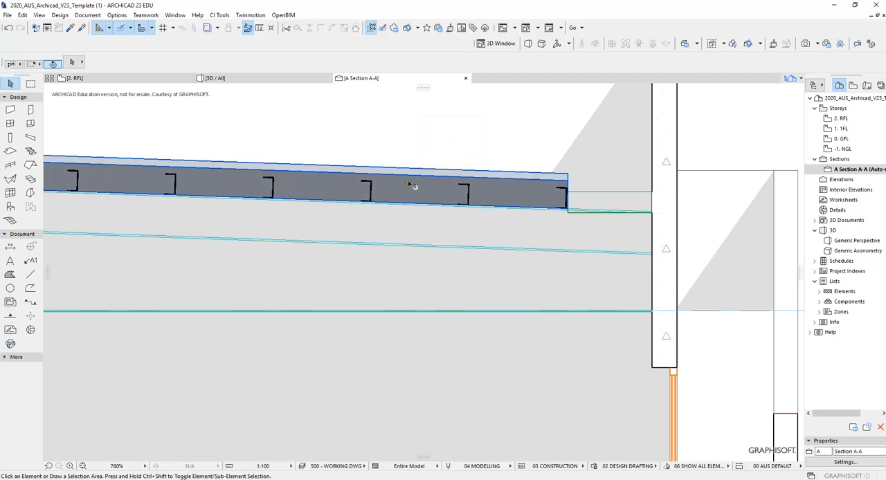
click(410, 185)
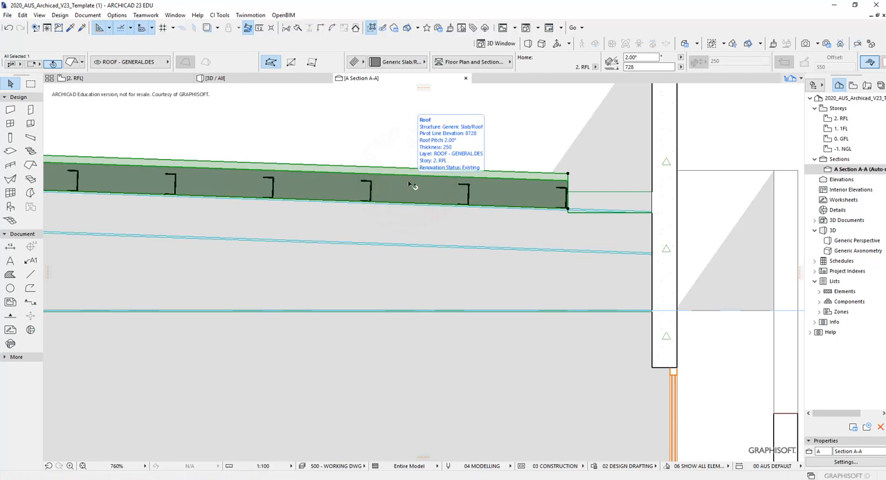
right_click(410, 186)
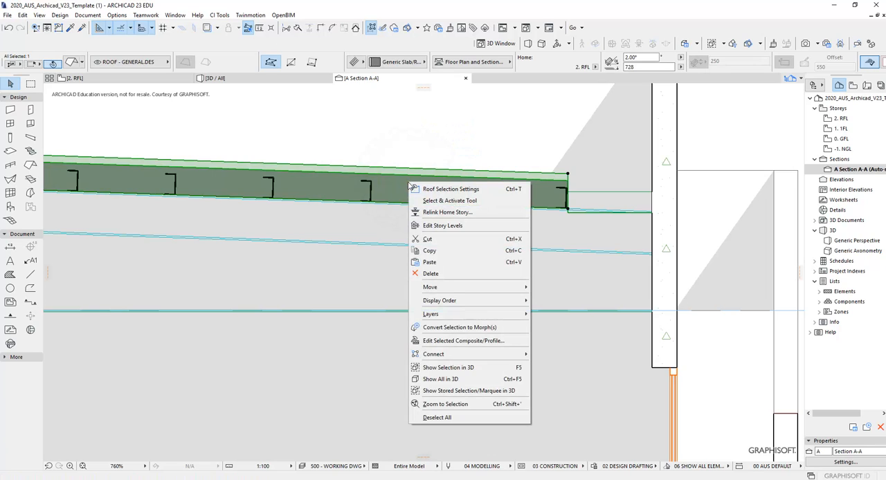
click(493, 342)
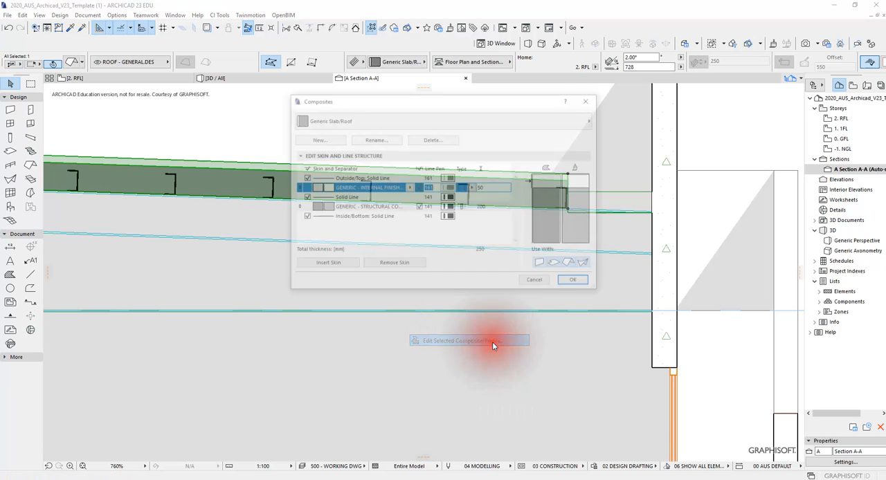
drag(425, 104, 568, 121)
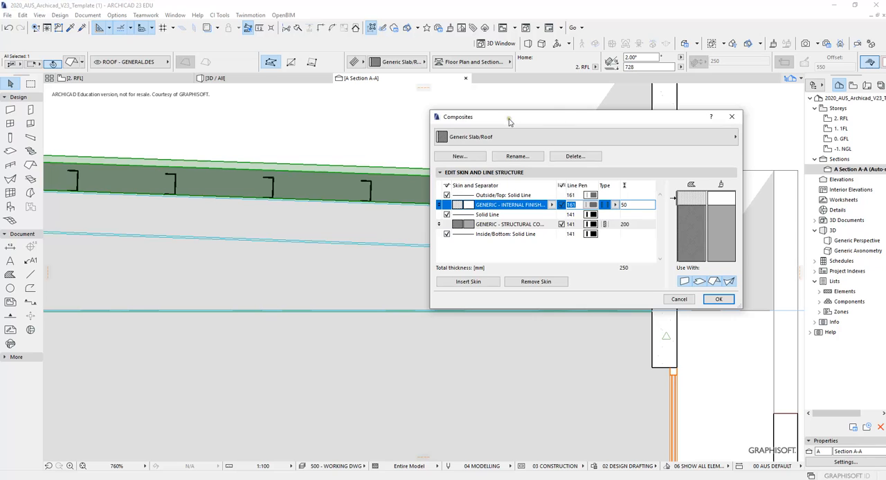
drag(508, 121, 541, 103)
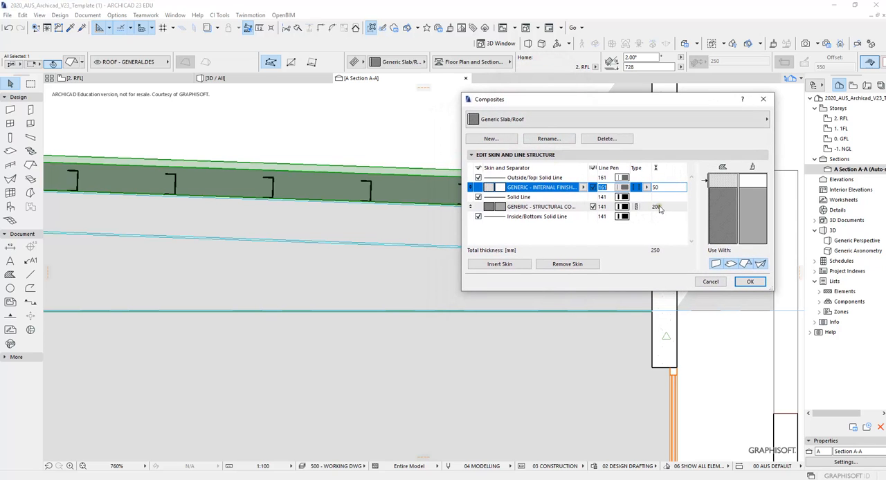
click(546, 207)
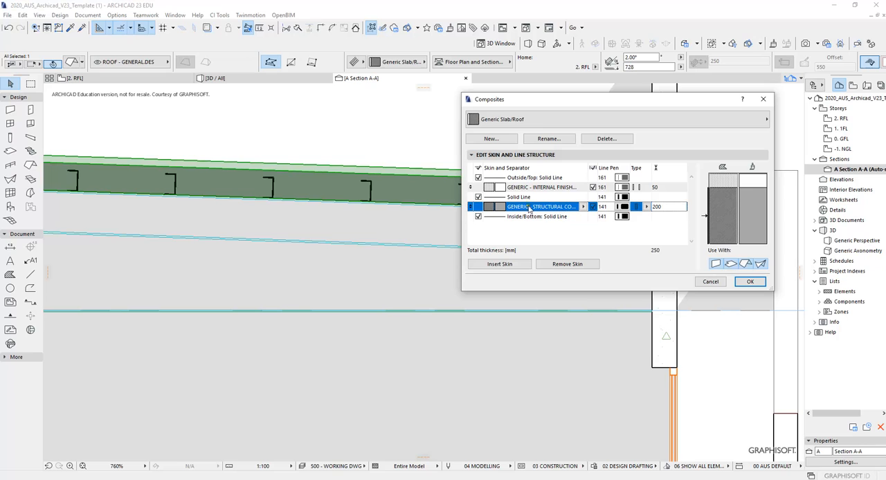
click(583, 208)
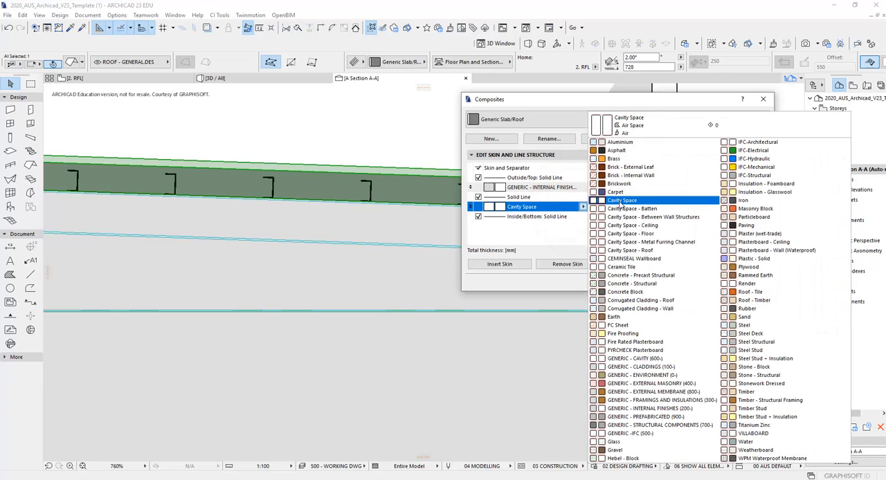
click(621, 201)
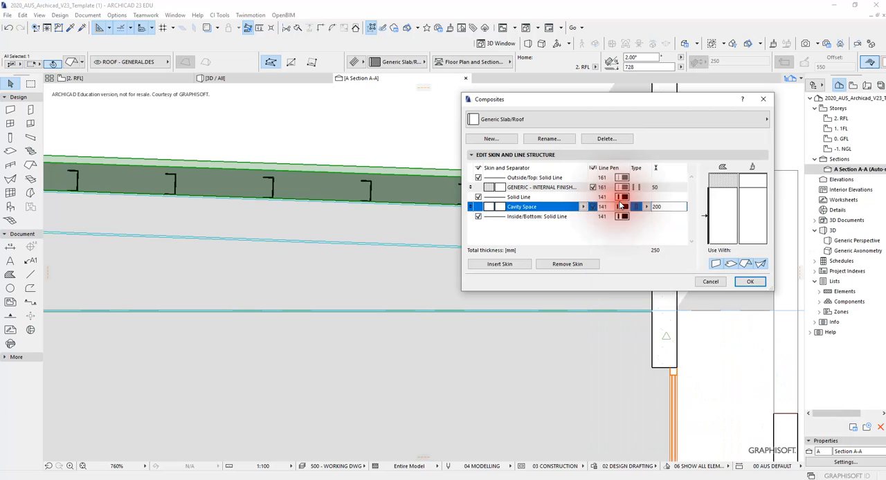
- Set the Cavity Space skin's thickness to 150 mm and apply the composite changes
double_click(665, 207)
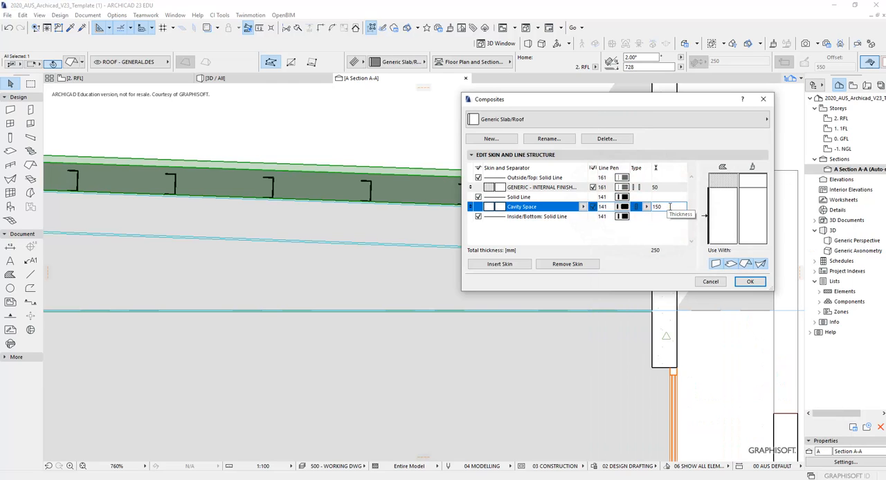
text(150)
click(676, 241)
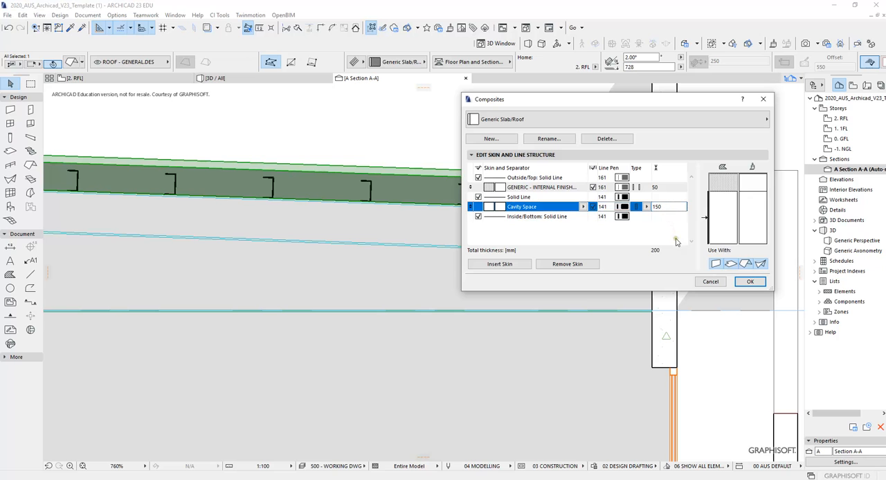
click(744, 281)
- Examine along Section A-A how the purlins fit within the roof's cavity layer from the low end to the high end
scroll(484, 199, up, 5)
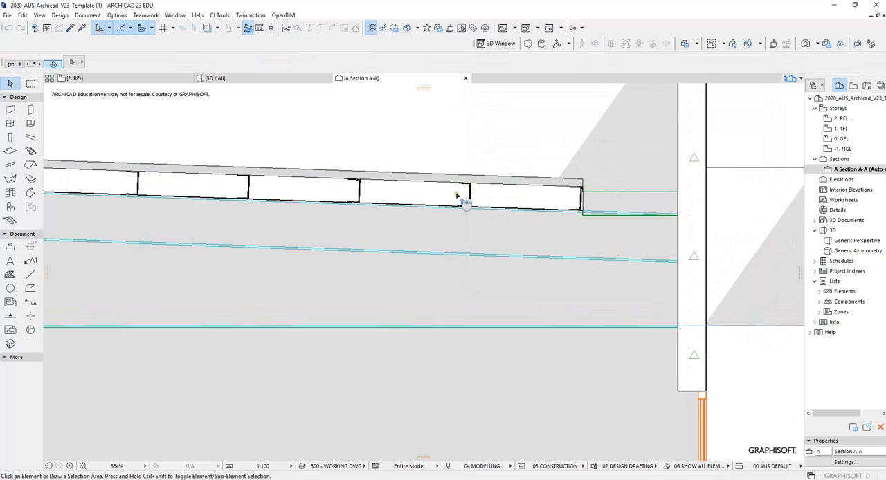
scroll(371, 169, down, 10)
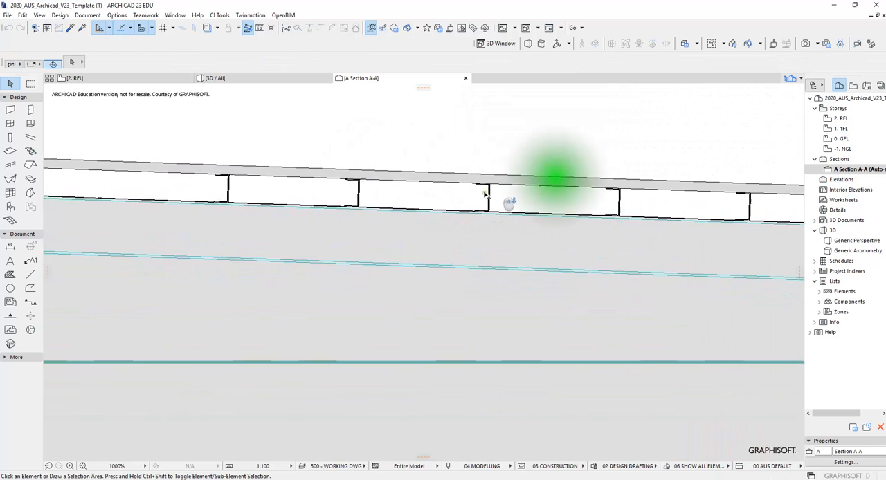
middle_drag(312, 185, 581, 195)
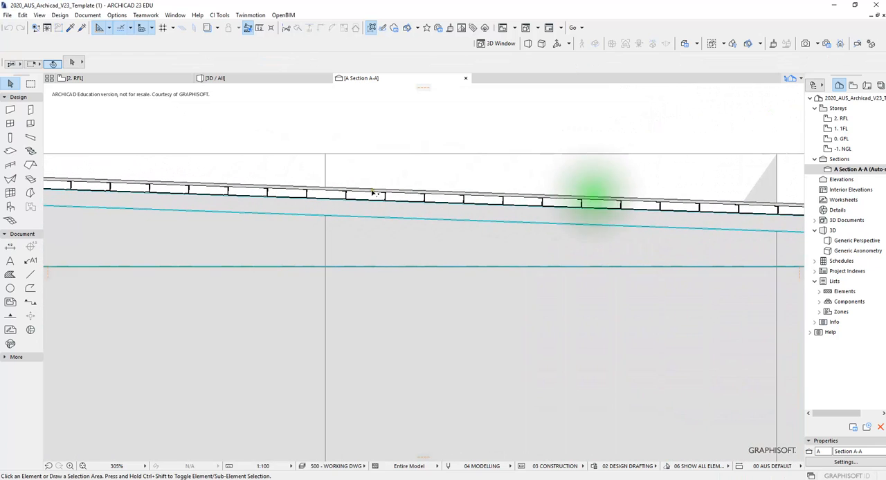
middle_drag(269, 184, 405, 158)
scroll(464, 187, down, 4)
scroll(465, 186, up, 3)
scroll(524, 181, down, 1)
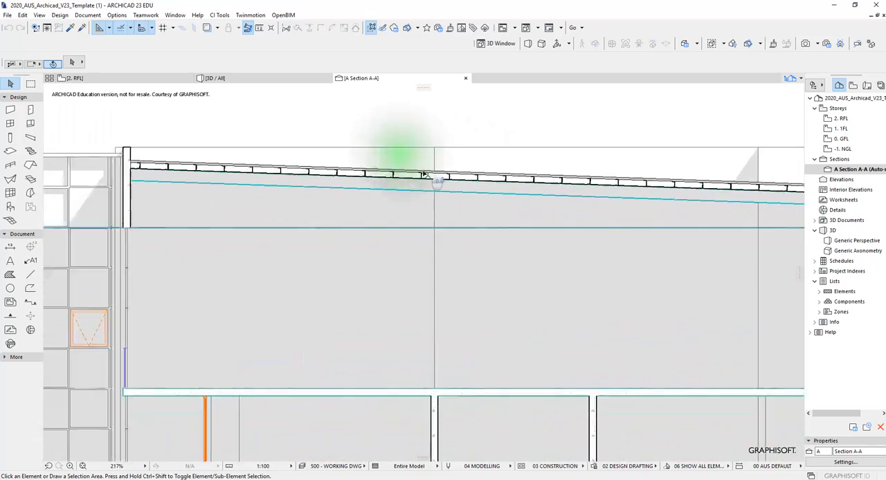
scroll(520, 166, down, 2)
middle_drag(523, 167, 443, 161)
- Turn on the 3D cutaway and cut the building lengthwise through the roof with a vertical cutting plane
key(F3)
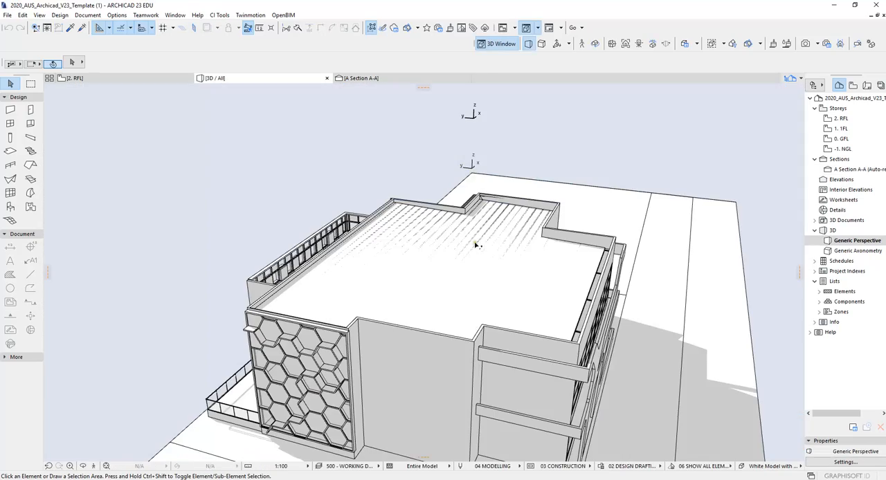
shift+middle_drag(475, 242, 395, 222)
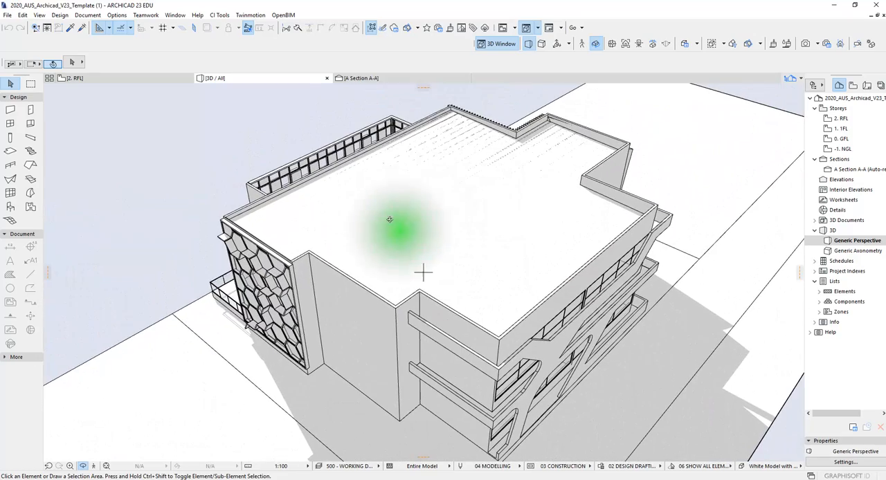
click(407, 28)
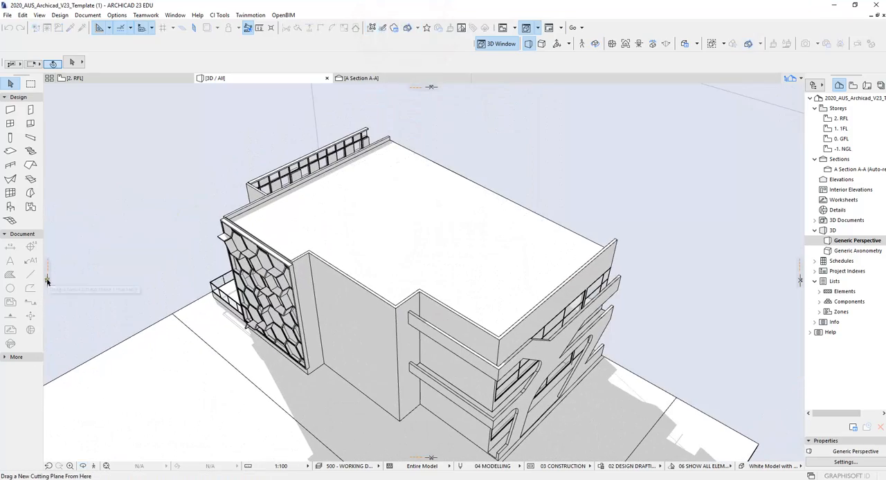
click(49, 279)
click(253, 178)
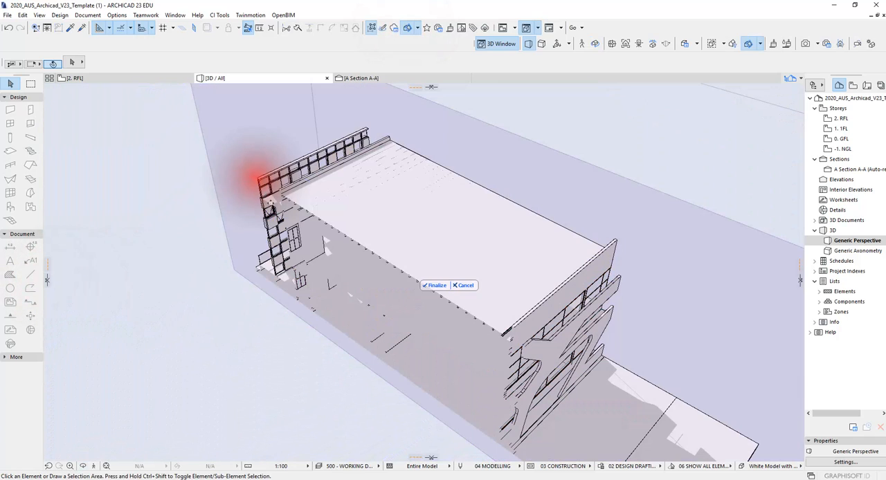
click(435, 285)
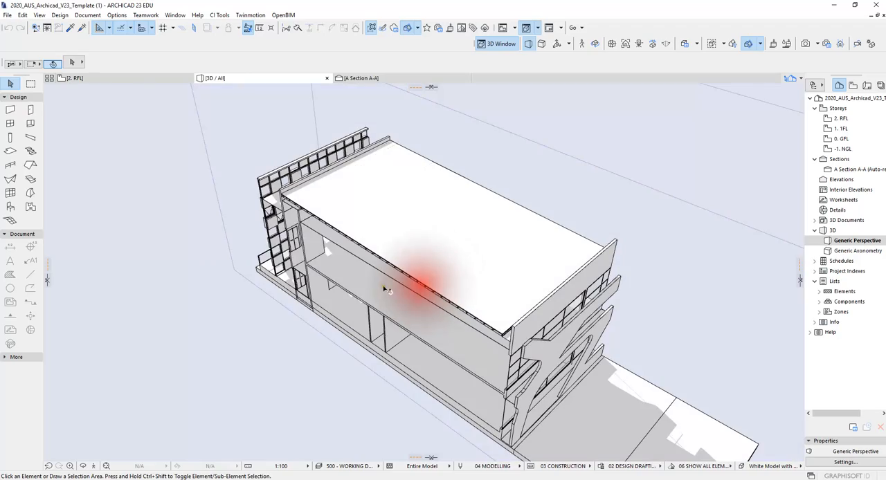
- Set the 3D style to Detailed Shading and inspect the purlins and beams beneath the cut roof
drag(380, 292, 481, 201)
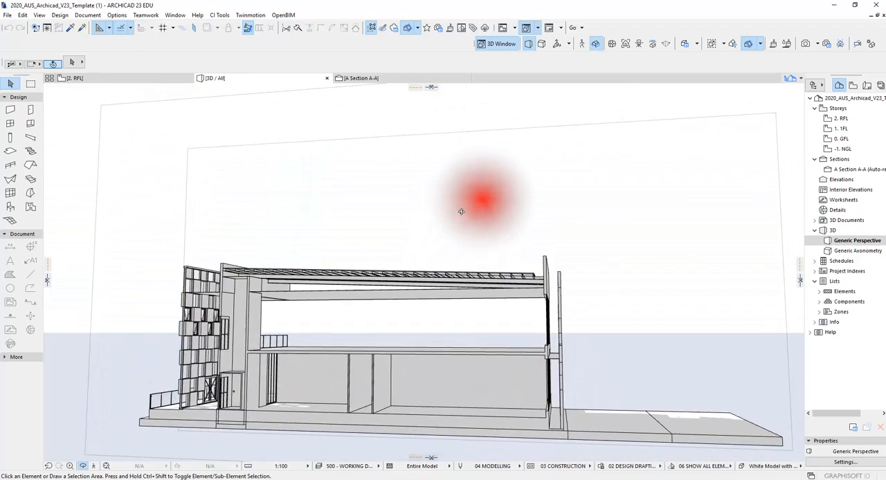
scroll(322, 286, up, 6)
middle_drag(300, 282, 311, 211)
mouse_move(311, 211)
mouse_down()
mouse_move(432, 227)
mouse_move(300, 206)
mouse_up()
middle_drag(300, 206, 312, 209)
drag(312, 209, 421, 235)
click(775, 466)
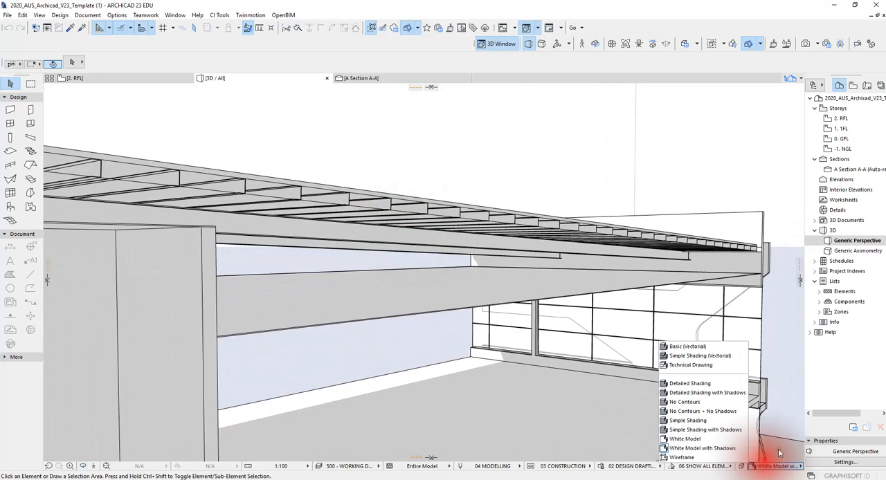
click(713, 387)
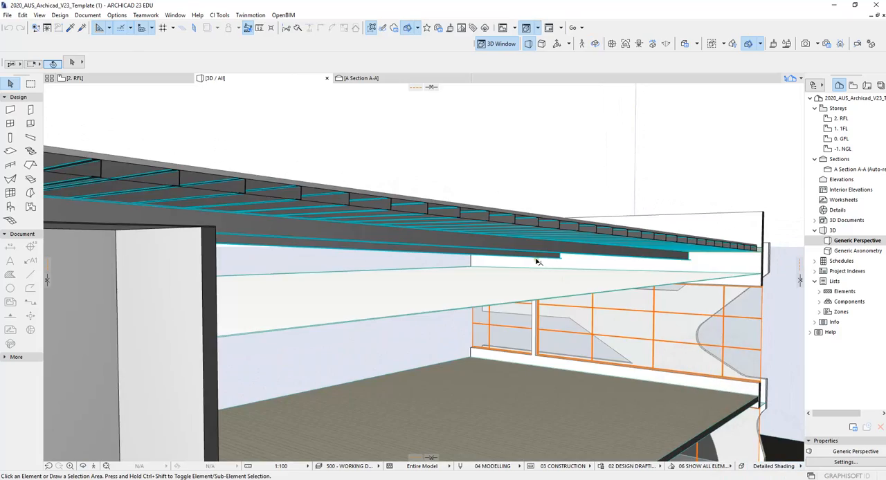
mouse_move(538, 262)
mouse_down()
mouse_move(530, 207)
mouse_move(328, 198)
mouse_move(326, 227)
mouse_move(518, 222)
mouse_move(413, 231)
mouse_move(405, 213)
mouse_move(391, 257)
mouse_move(543, 268)
mouse_up()
drag(471, 275, 574, 263)
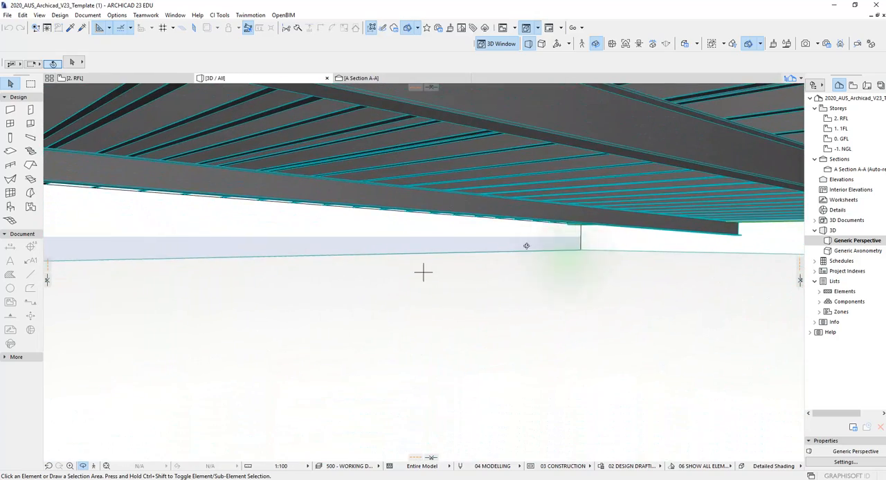
drag(526, 245, 338, 270)
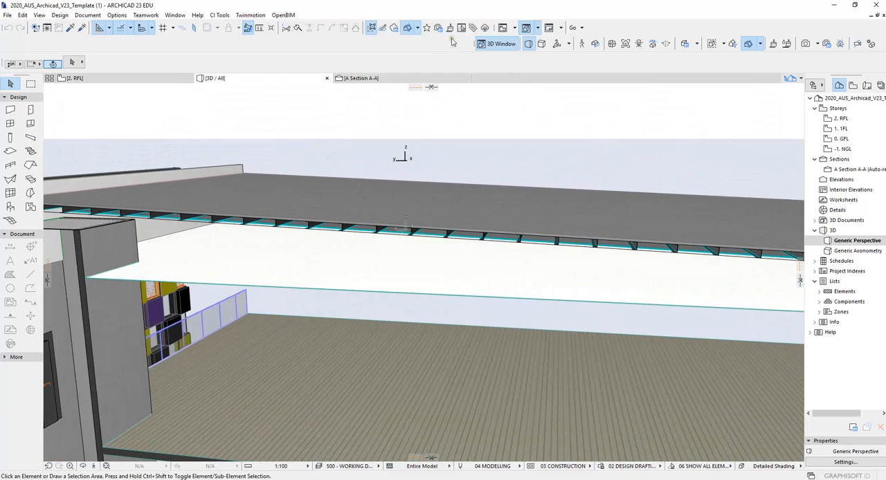
- Turn off the 3D cutaway to show the whole building with its roof
click(410, 30)
scroll(453, 192, down, 3)
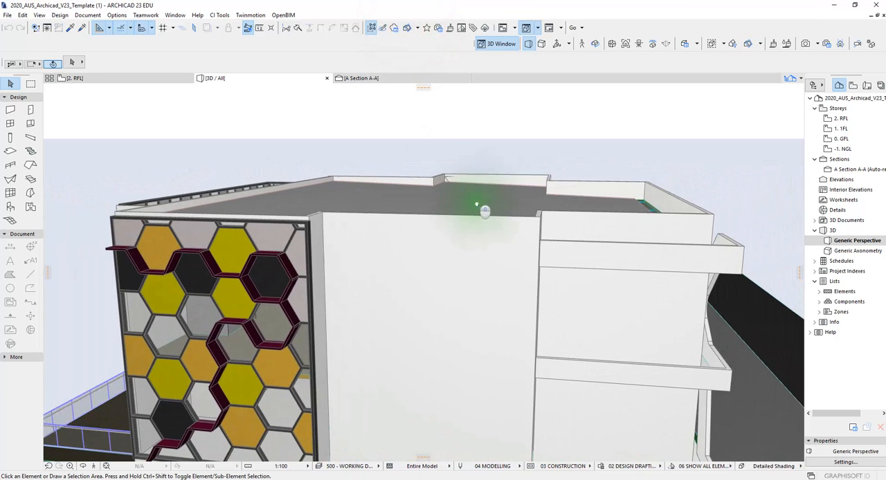
mouse_move(472, 200)
shift+middle_down()
mouse_move(453, 205)
mouse_move(481, 203)
shift+middle_up()
- Examine the roof's extent against the parapet walls and purlin layout on the RFL floor plan
key(F2)
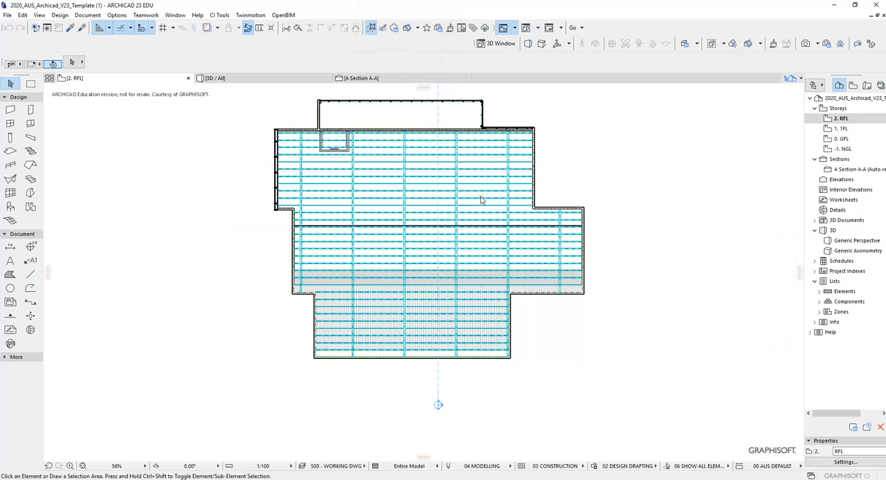
scroll(491, 290, up, 2)
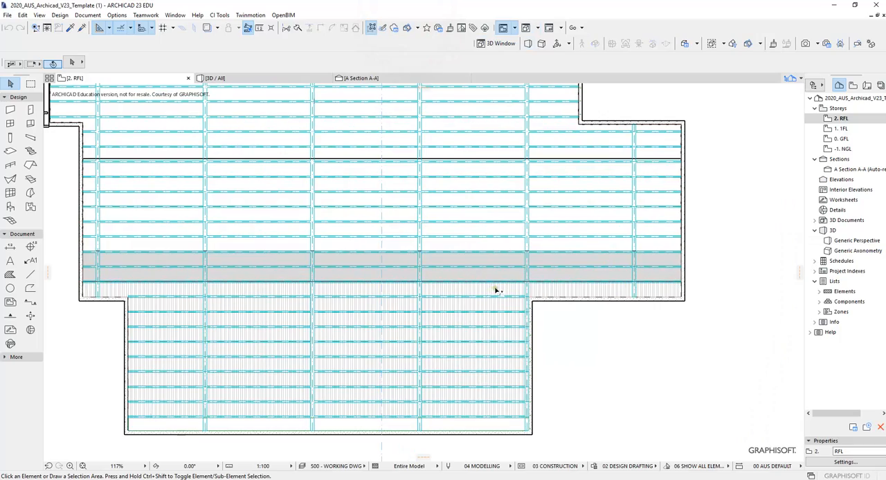
scroll(495, 290, down, 1)
scroll(553, 289, down, 1)
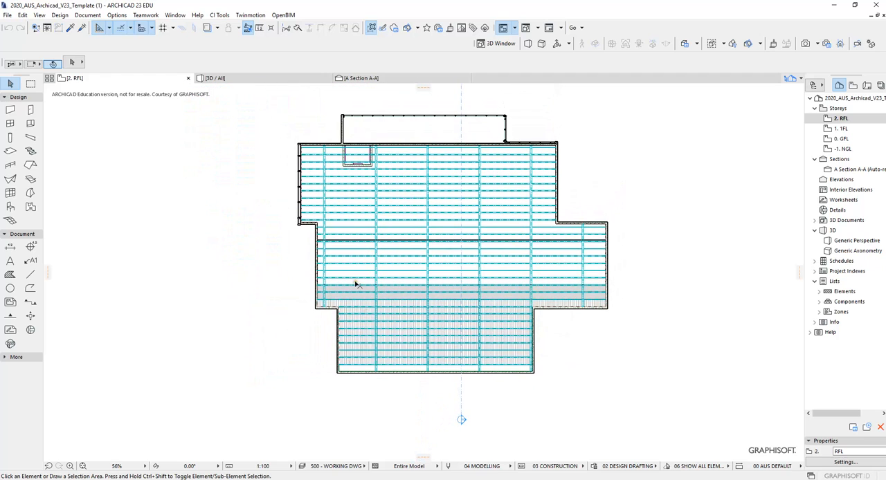
scroll(495, 261, up, 1)
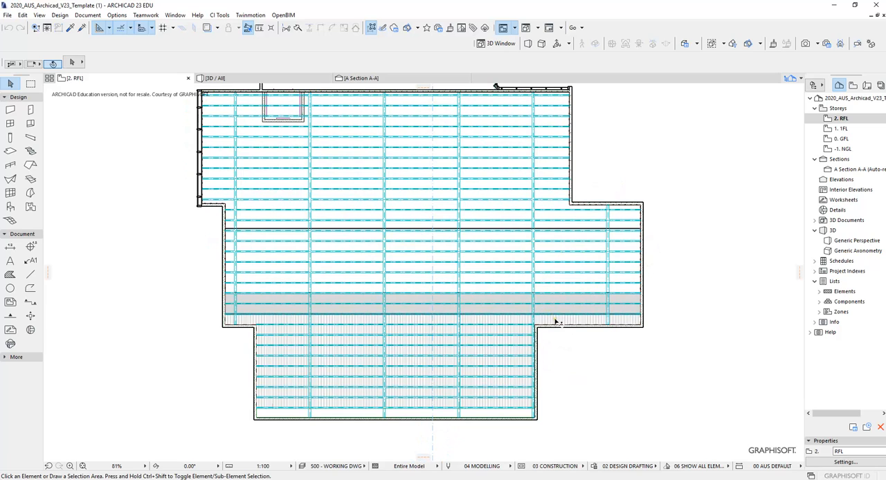
scroll(331, 207, down, 1)
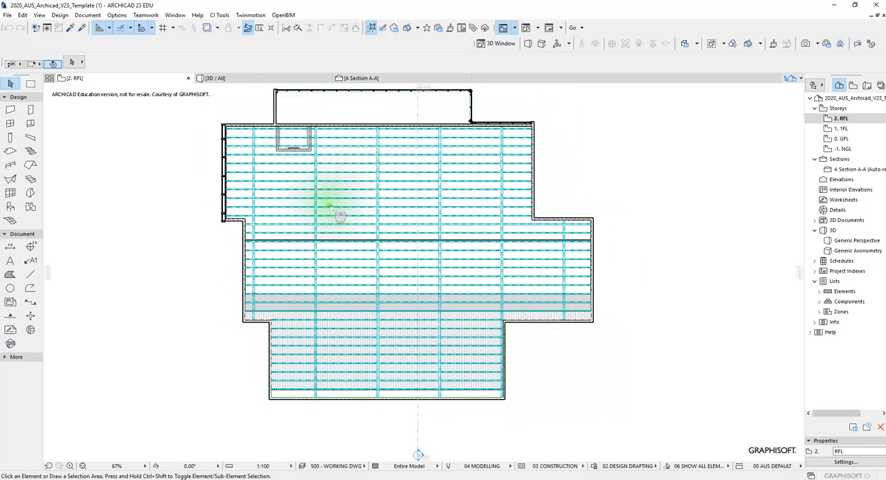
scroll(257, 176, down, 1)
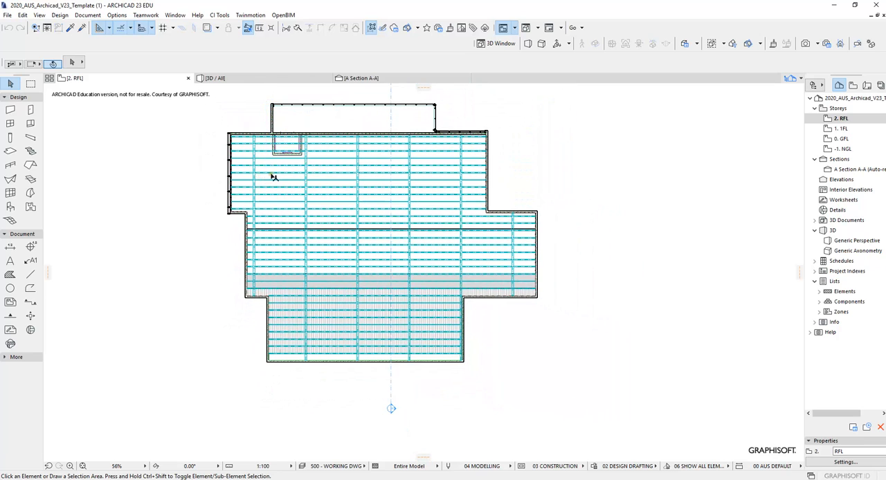
scroll(273, 177, up, 1)
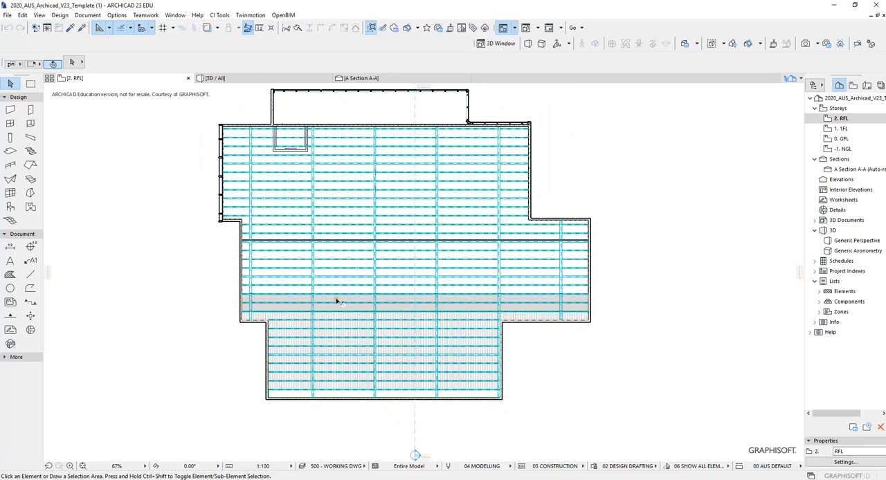
- Raise the floor plan cut plane height on the RFL storey so the plan shows the entire roof uncut
middle_drag(334, 281, 367, 285)
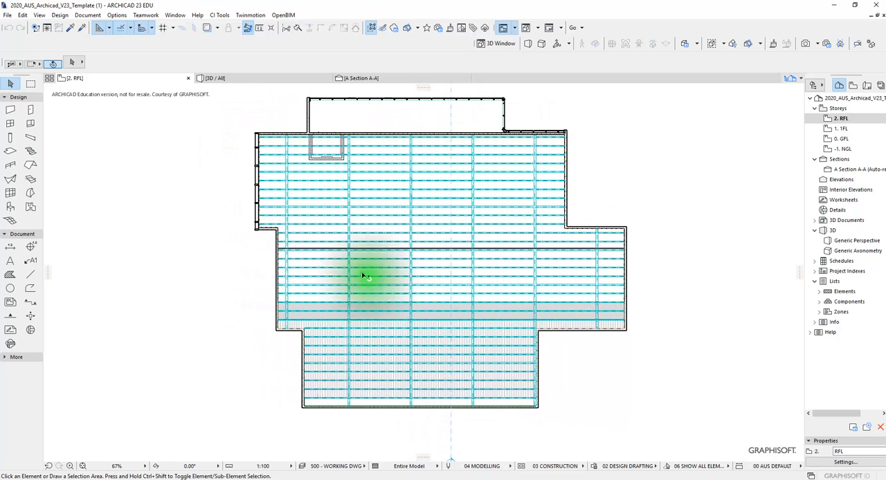
click(88, 14)
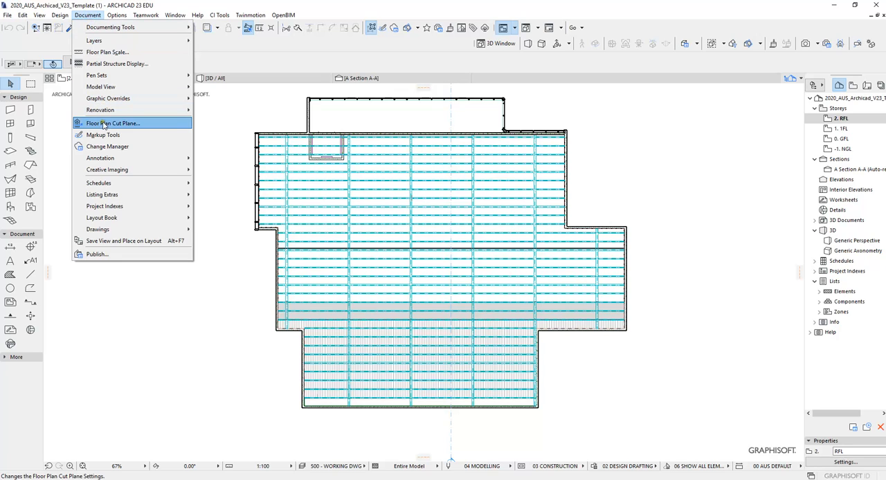
click(145, 125)
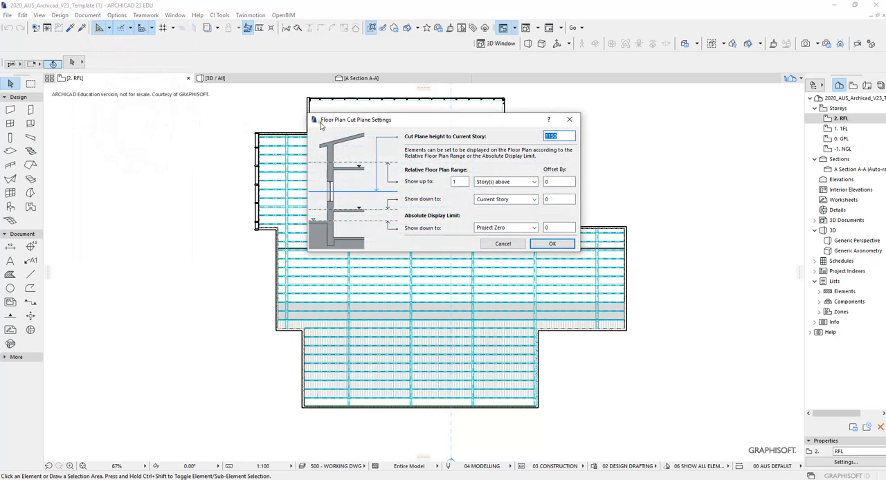
drag(358, 124, 527, 103)
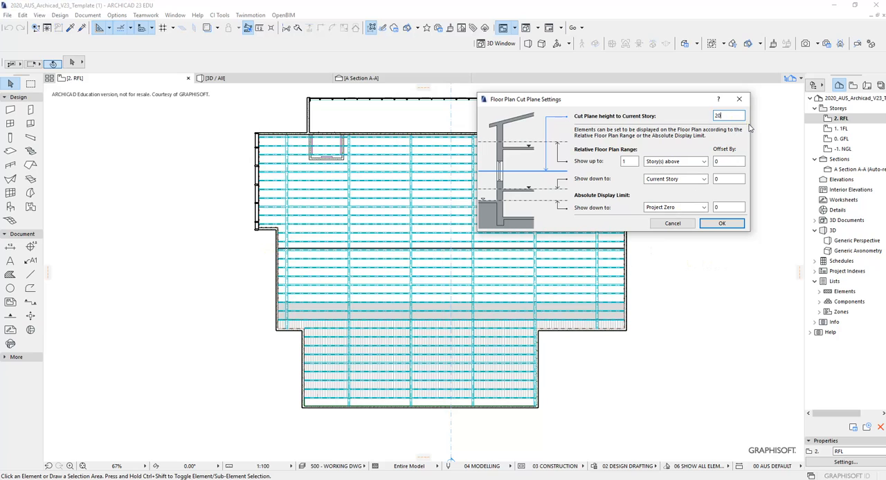
click(721, 223)
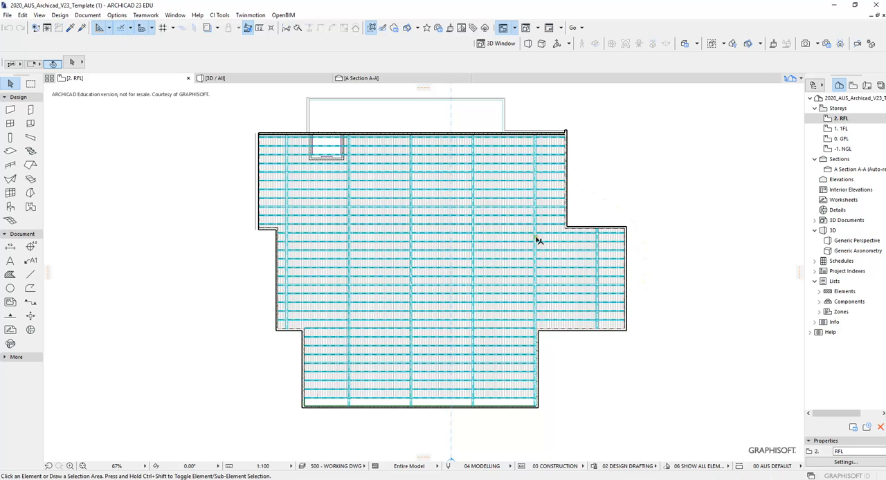
- Inspect the roof's coverage over the purlins and beams on the RFL plan and compare it with the 3D view
scroll(499, 241, up, 3)
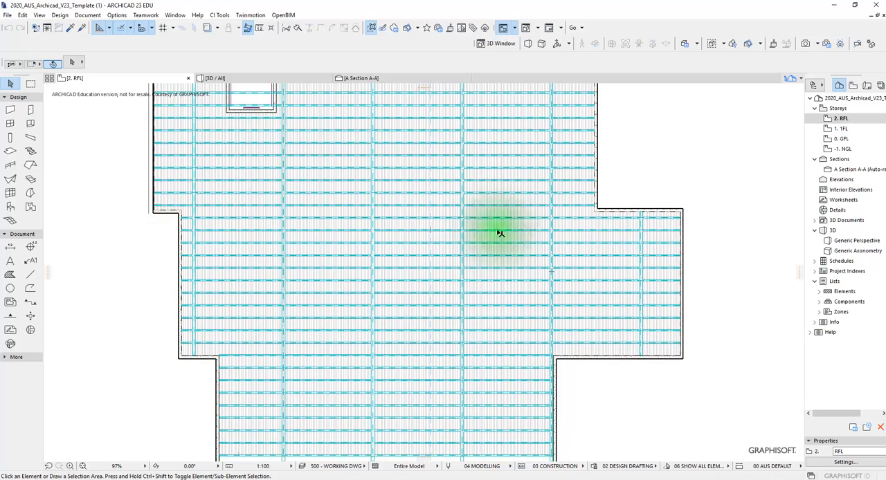
scroll(500, 239, down, 3)
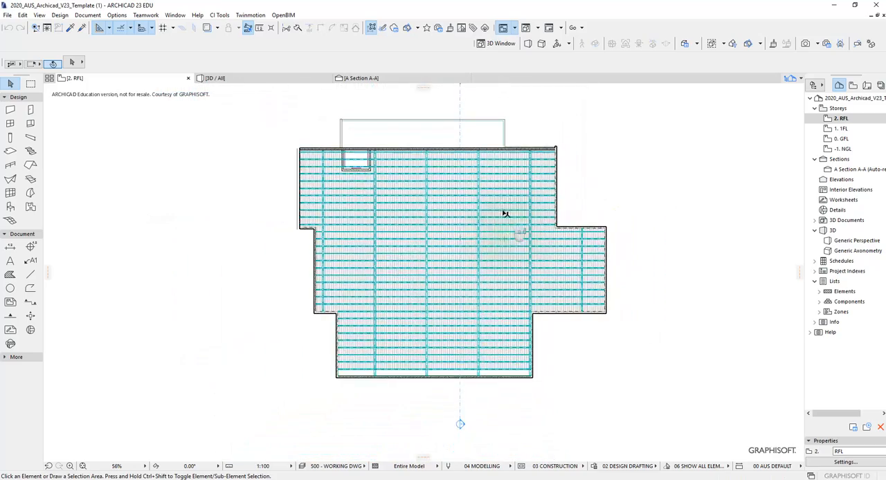
scroll(530, 169, up, 5)
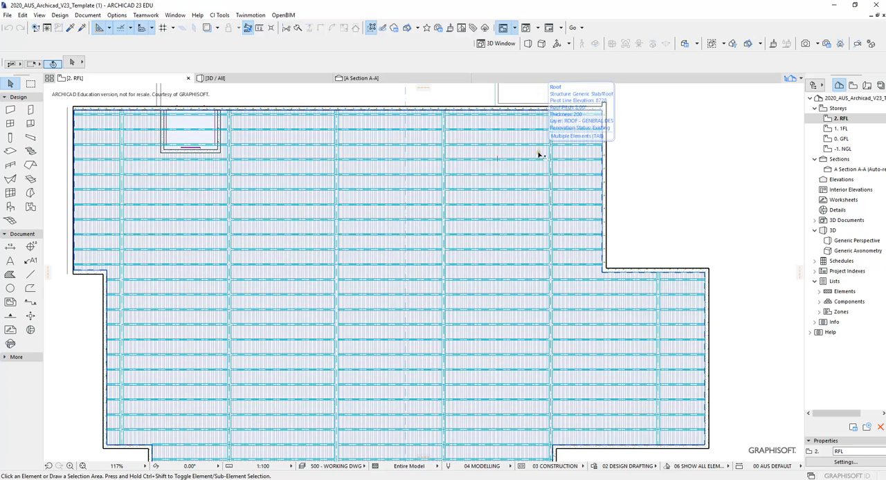
key(F3)
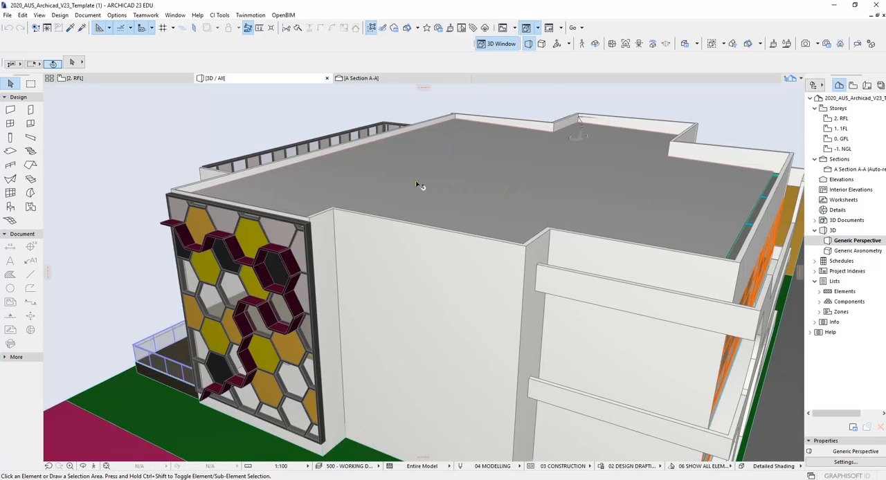
key(F2)
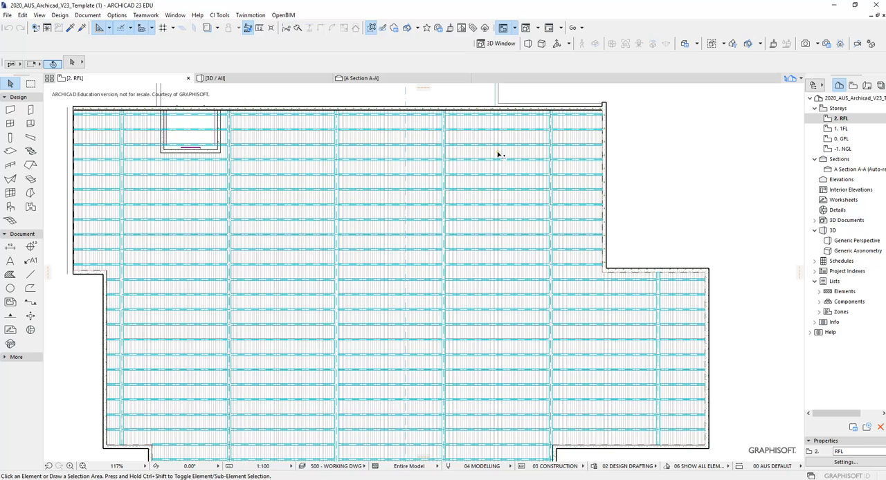
key(Tab)
scroll(560, 166, down, 2)
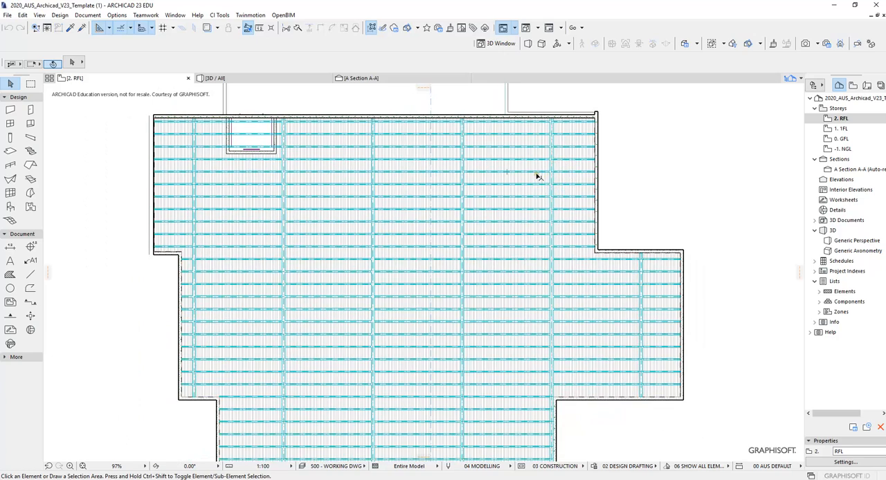
scroll(538, 178, up, 2)
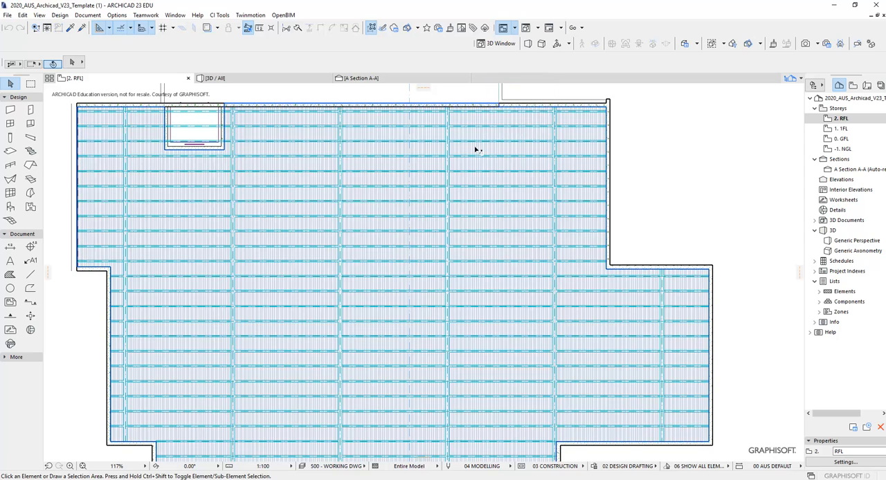
- Select the Generic Slab/Roof instead of the overlapping slab and bring it to the front of the display order
mouse_move(479, 151)
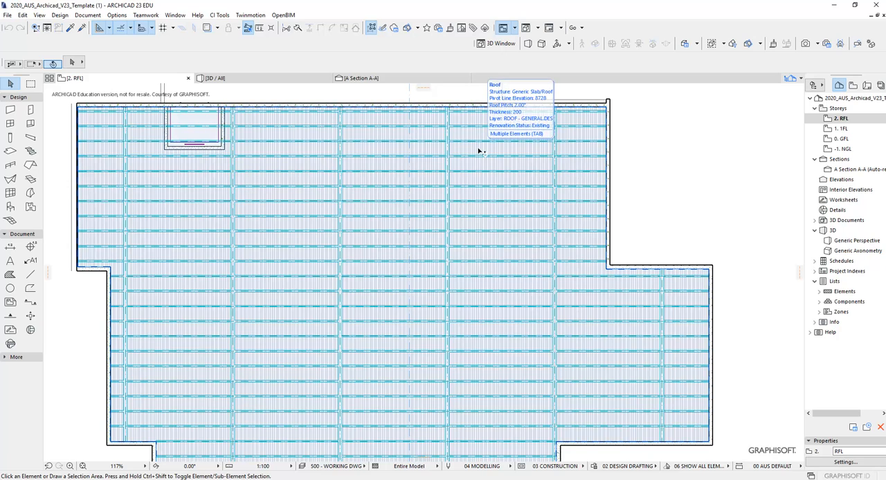
key(Tab)
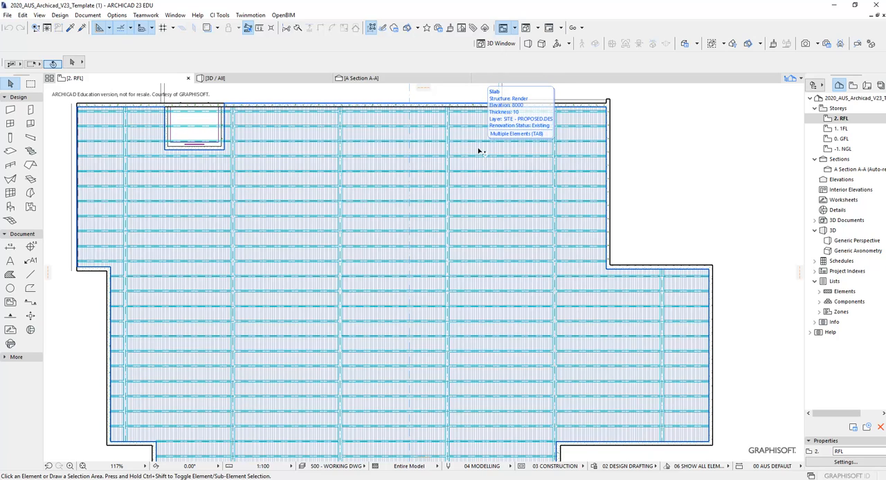
key(Tab)
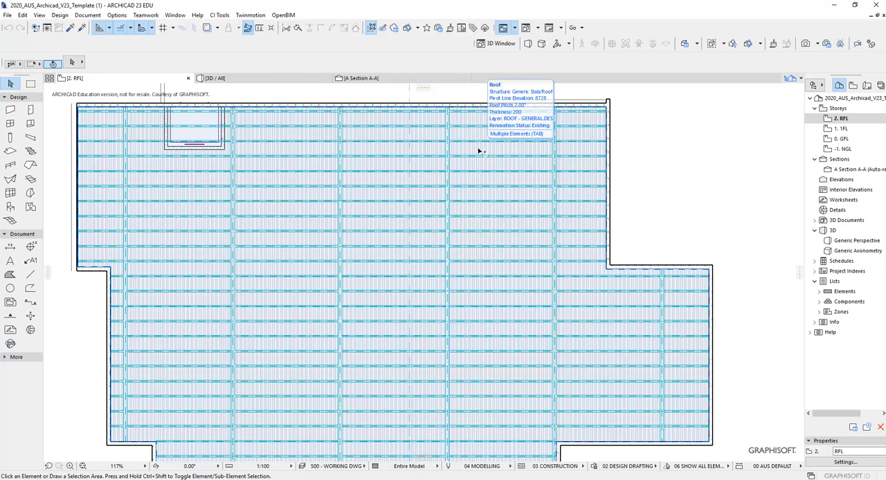
click(478, 150)
scroll(487, 153, down, 1)
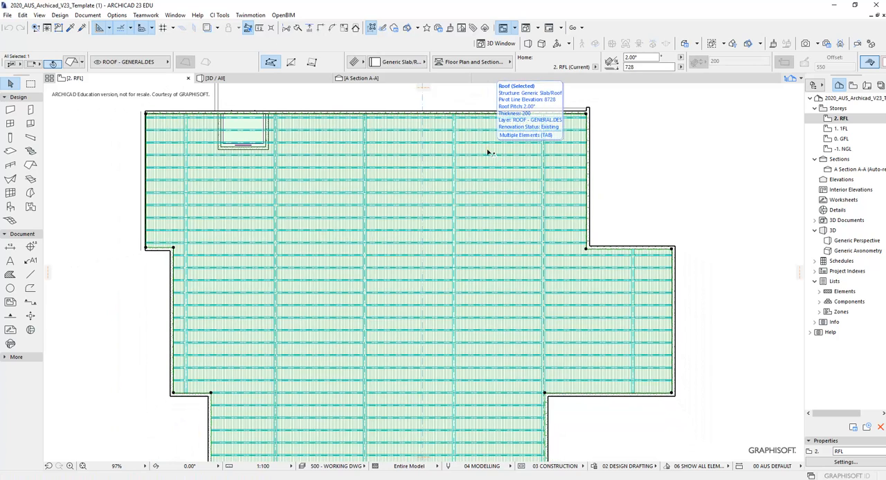
right_click(490, 150)
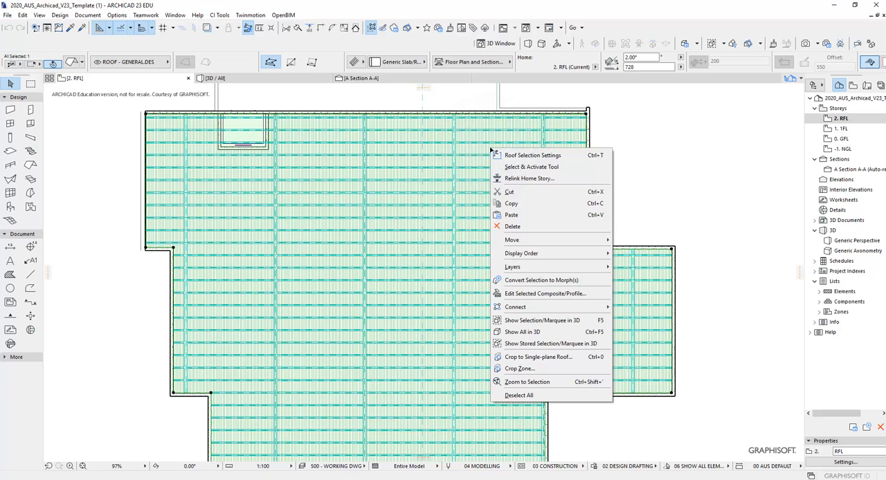
mouse_move(523, 257)
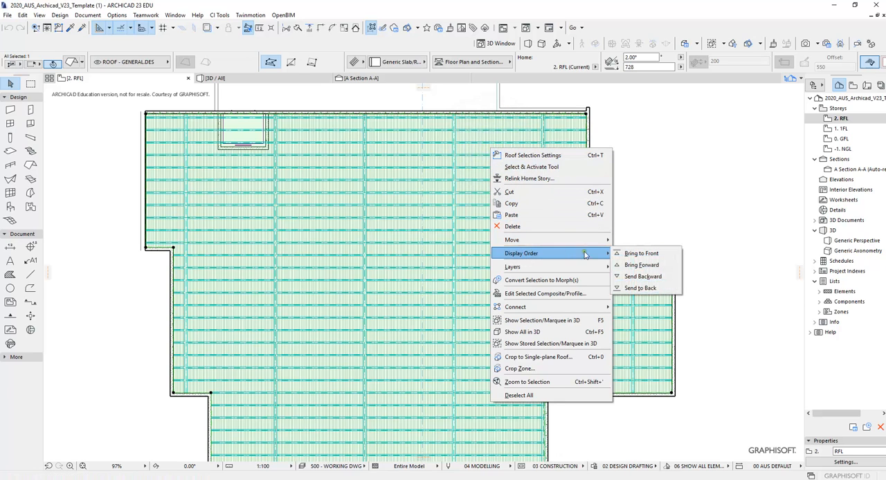
click(647, 254)
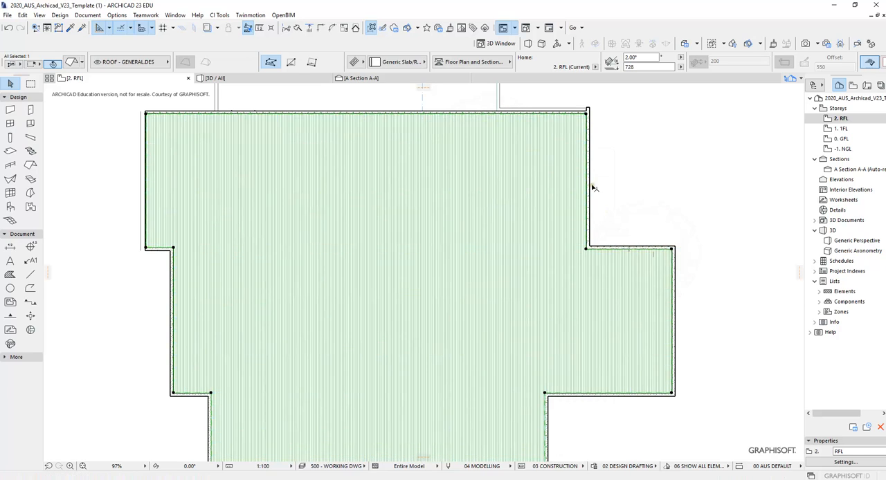
- Examine how the roof covers the framing and the section line on the RFL plan
scroll(593, 182, down, 3)
scroll(606, 199, up, 2)
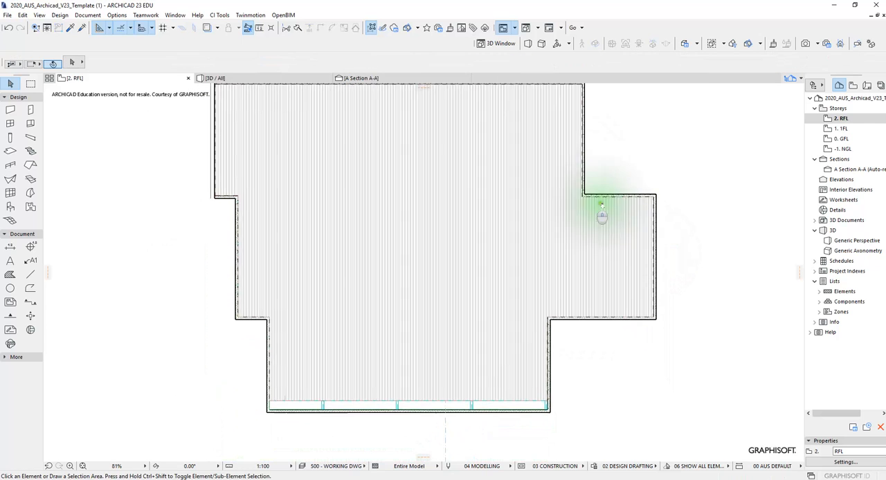
scroll(439, 198, down, 3)
scroll(427, 208, up, 1)
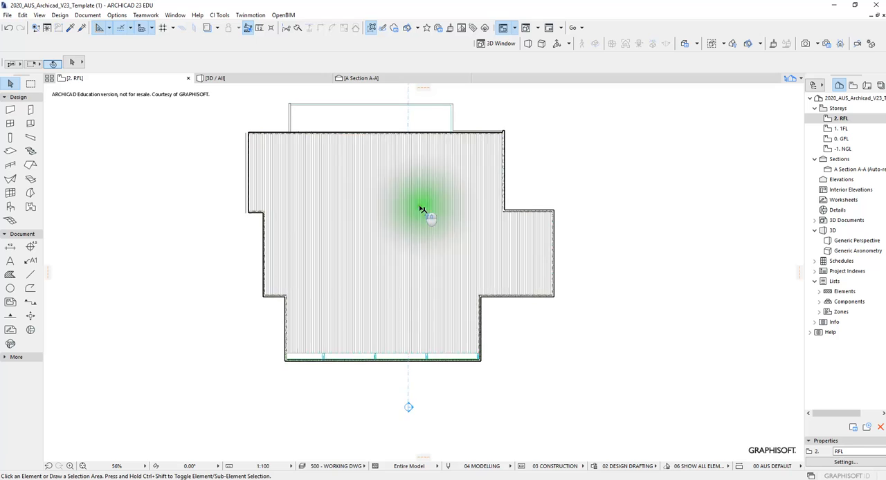
scroll(429, 173, up, 1)
scroll(429, 166, up, 1)
scroll(453, 187, down, 2)
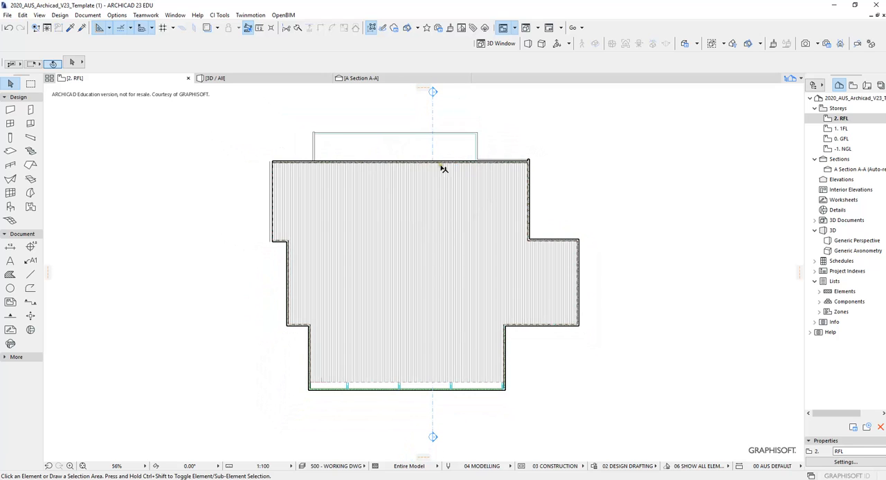
middle_drag(467, 141, 466, 151)
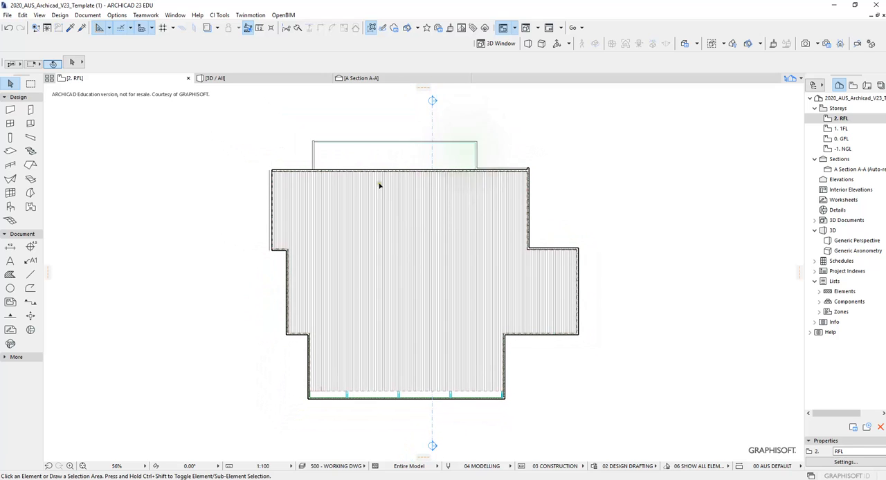
- Bring the Section A-A marker line to the front of the display order and deselect it
click(433, 101)
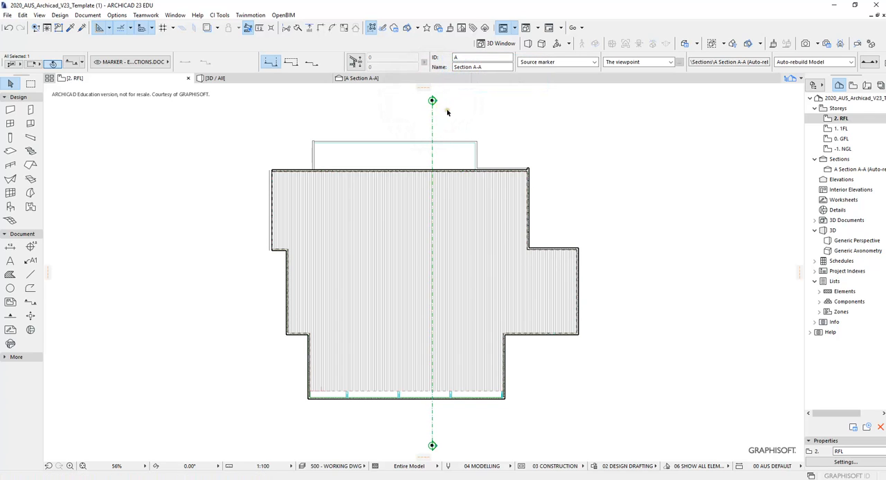
right_click(447, 113)
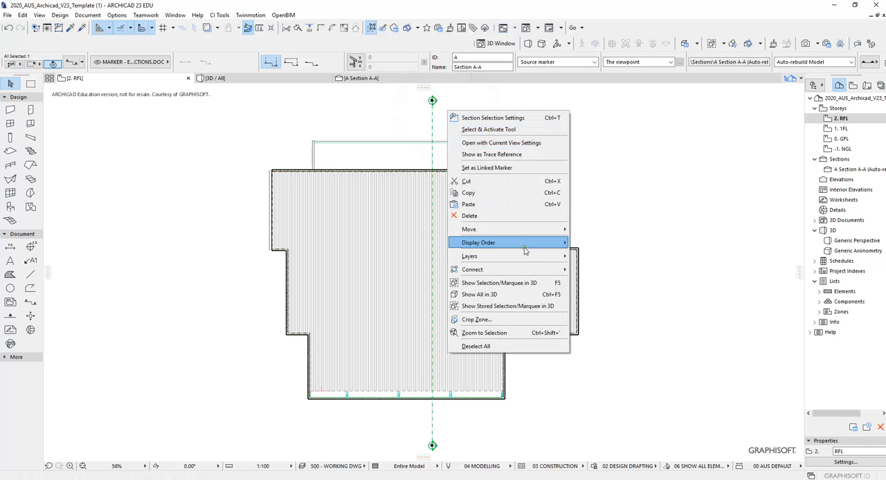
mouse_move(528, 245)
click(599, 243)
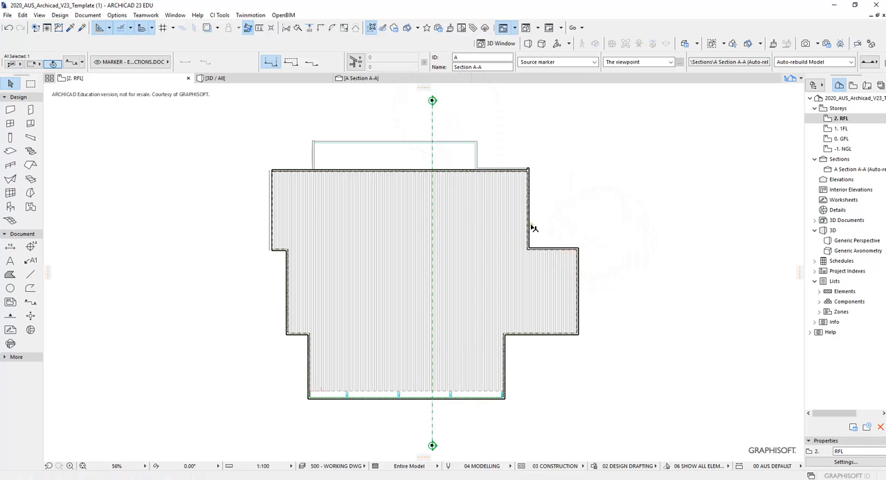
key(Escape)
scroll(440, 171, up, 1)
middle_drag(432, 157, 447, 172)
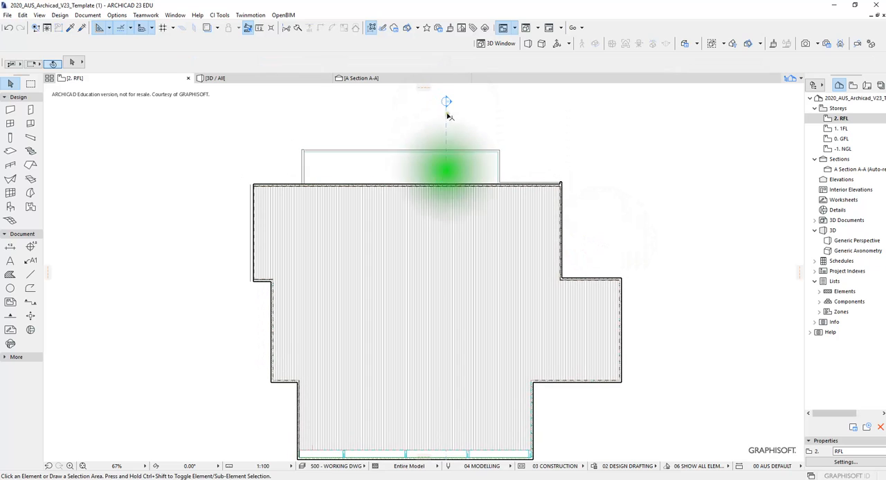
- Inspect the Section A-A line's run across the roof between its two markers, then compare the plan with the 3D view
click(446, 106)
click(447, 106)
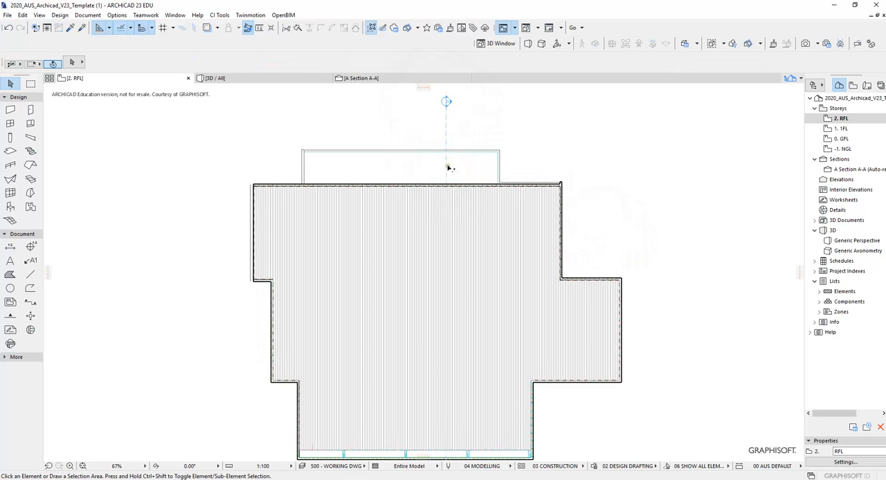
middle_drag(462, 200, 497, 187)
middle_drag(491, 136, 490, 161)
click(482, 120)
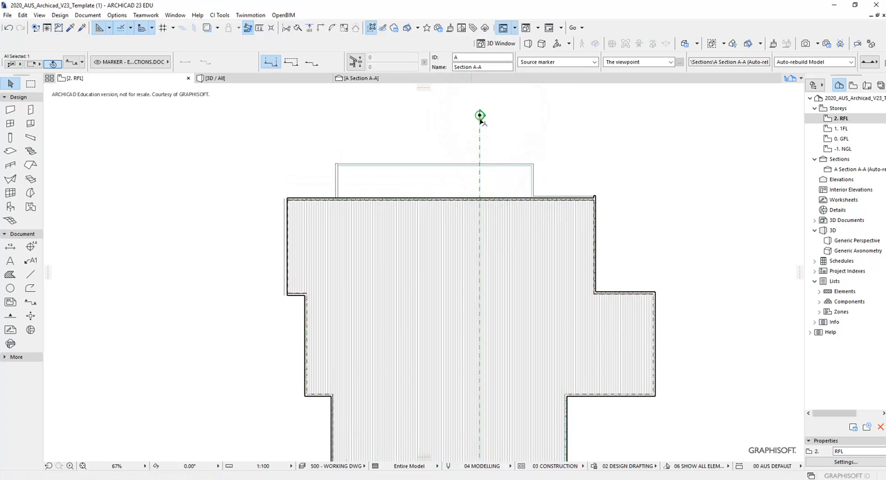
middle_drag(477, 146, 460, 140)
scroll(478, 223, down, 3)
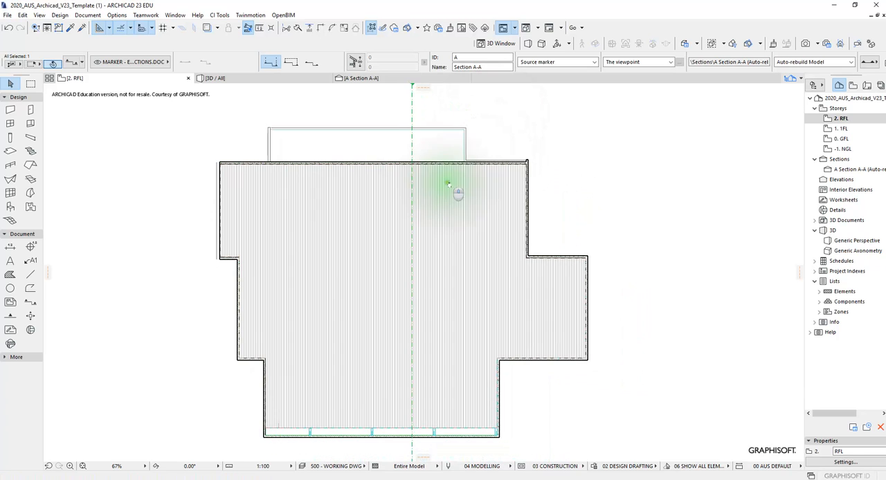
scroll(450, 336, up, 1)
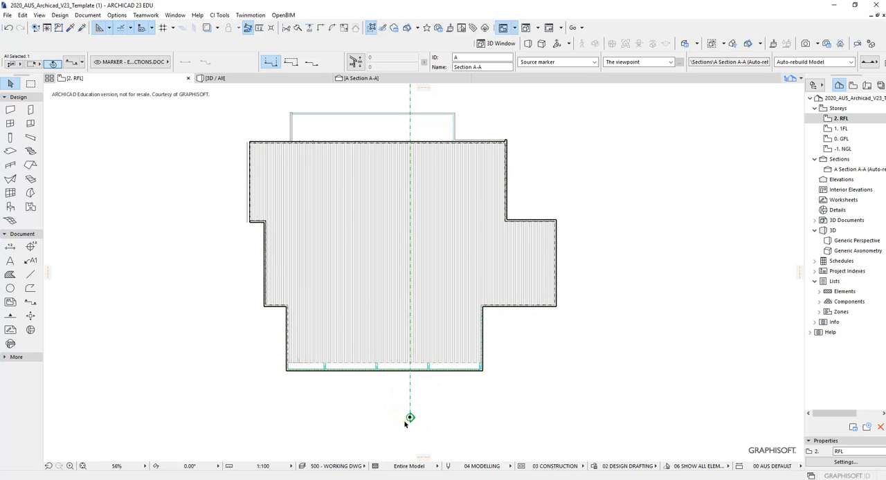
middle_drag(447, 397, 467, 406)
scroll(420, 336, up, 1)
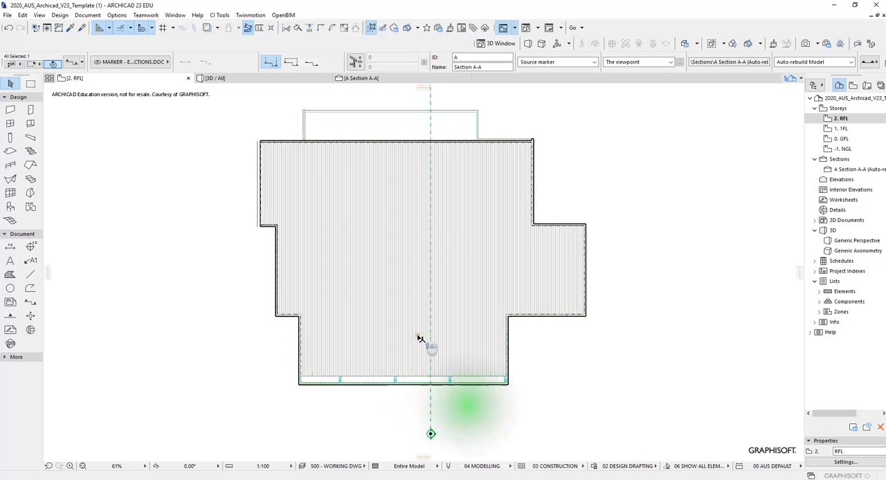
middle_drag(419, 336, 421, 345)
scroll(429, 345, down, 1)
click(432, 336)
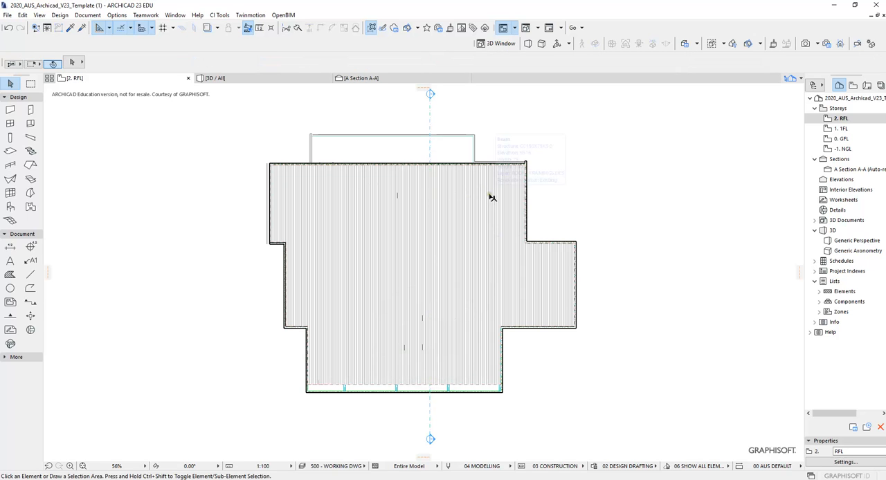
key(F3)
shift+middle_drag(495, 227, 478, 196)
key(F2)
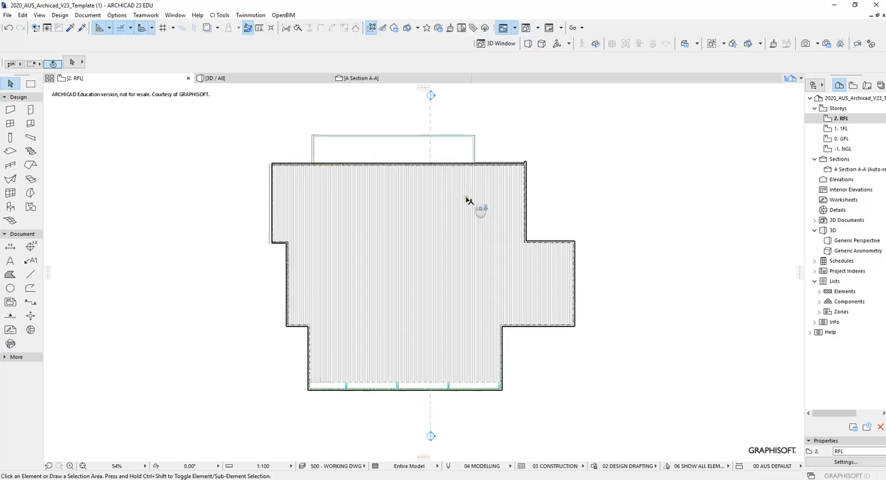
- Draw a diagonal section line across the RFL roof plan from beyond its lower-left corner to beyond its upper-right corner, facing lower right
scroll(467, 197, down, 2)
click(31, 302)
scroll(318, 277, up, 3)
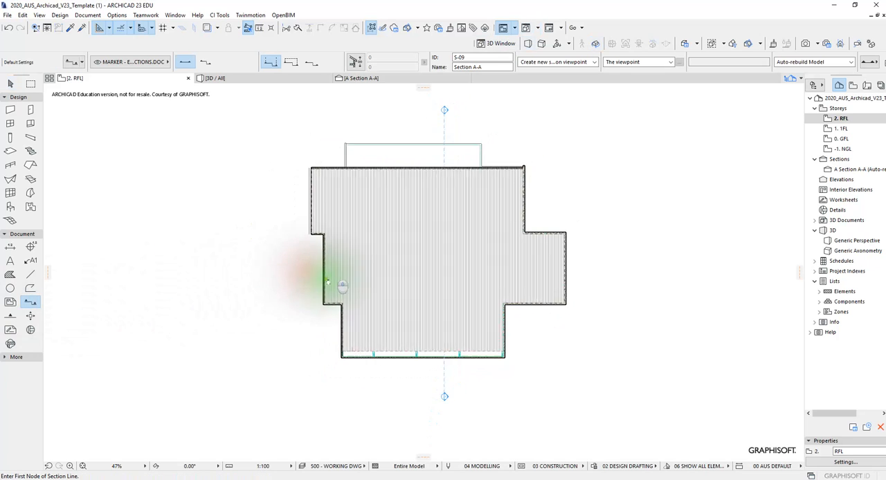
click(307, 368)
click(513, 139)
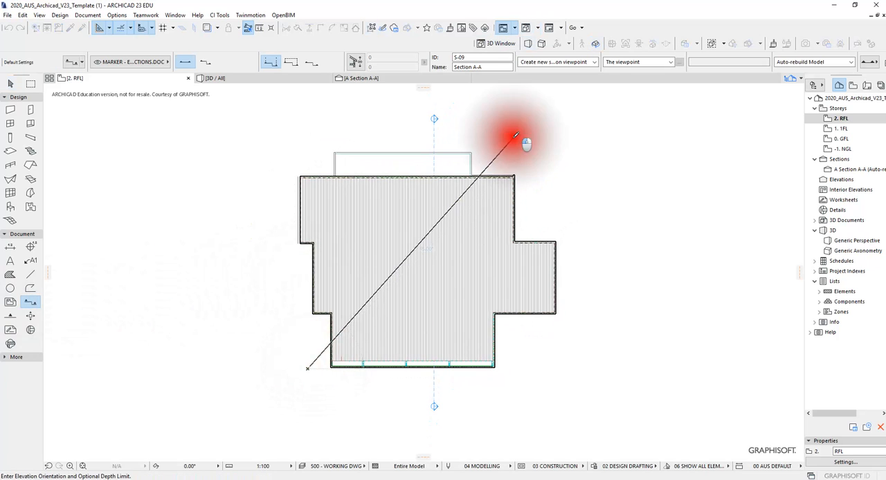
click(567, 210)
- Select the new diagonal section marker, open its section in a new tab and examine the cut roof and purlins along the slope
click(518, 143)
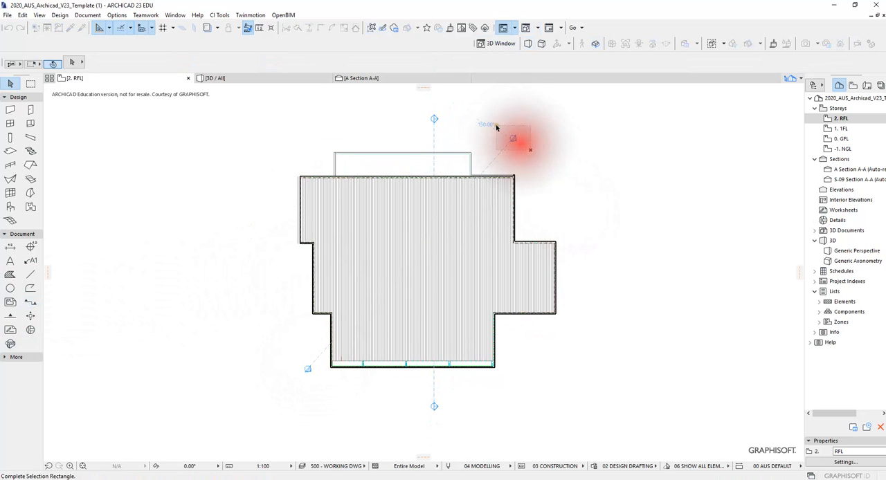
right_click(509, 117)
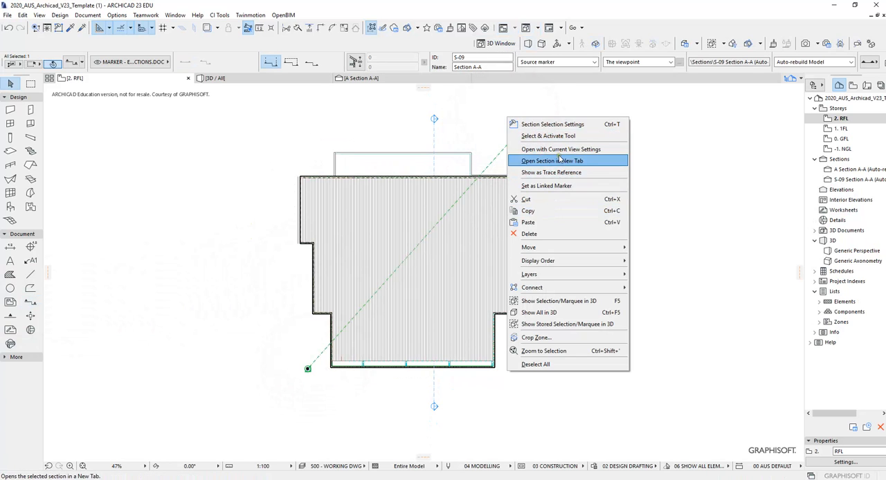
click(557, 160)
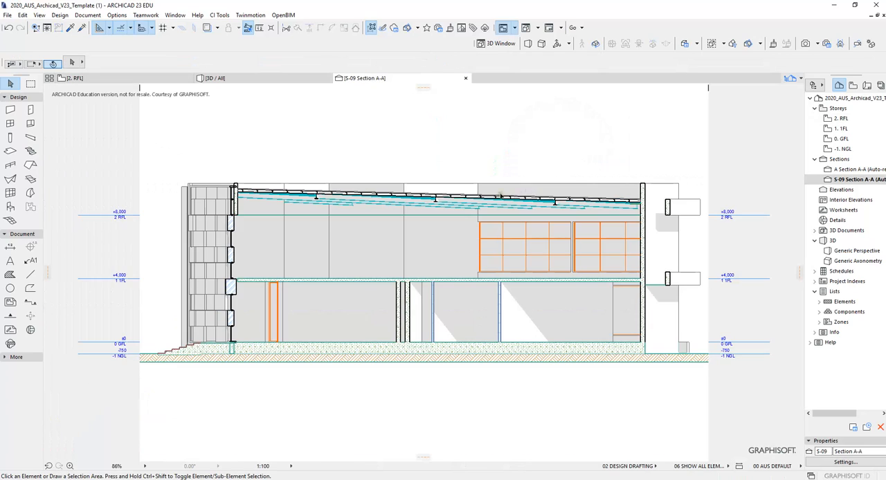
scroll(235, 189, up, 5)
middle_drag(234, 187, 360, 175)
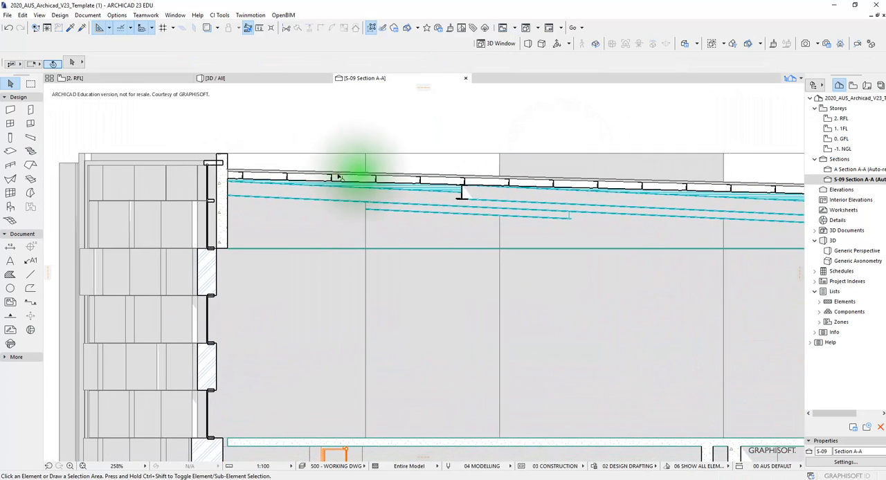
scroll(299, 181, up, 3)
middle_drag(602, 194, 441, 163)
scroll(441, 163, down, 10)
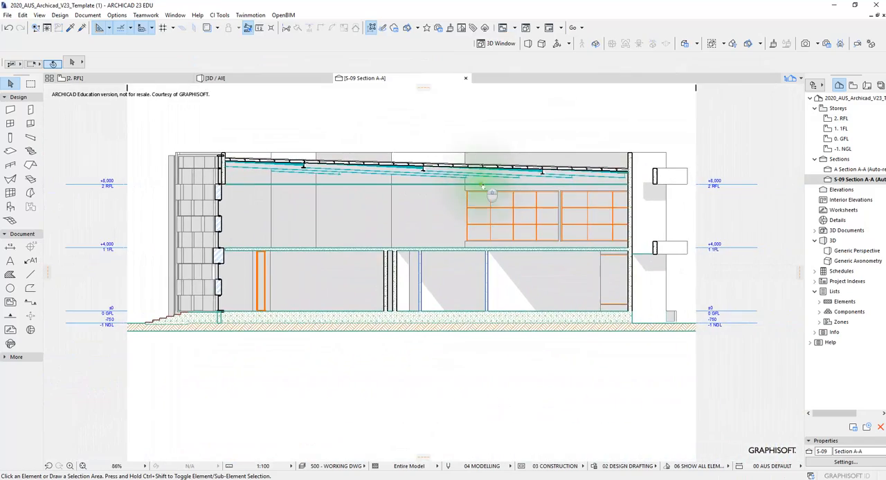
- Open the original Section A-A (reference A) and examine the roof, purlins and storey levels across its full width
double_click(873, 169)
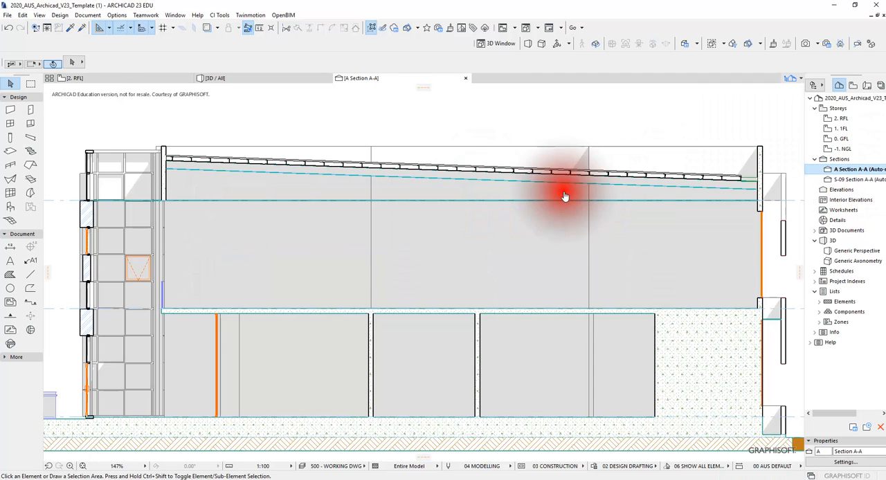
scroll(564, 192, down, 2)
middle_drag(586, 196, 535, 184)
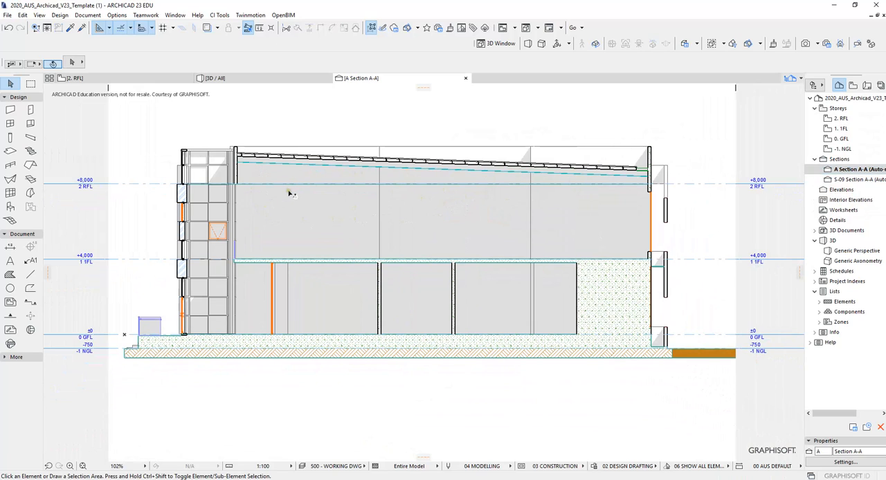
scroll(326, 195, down, 2)
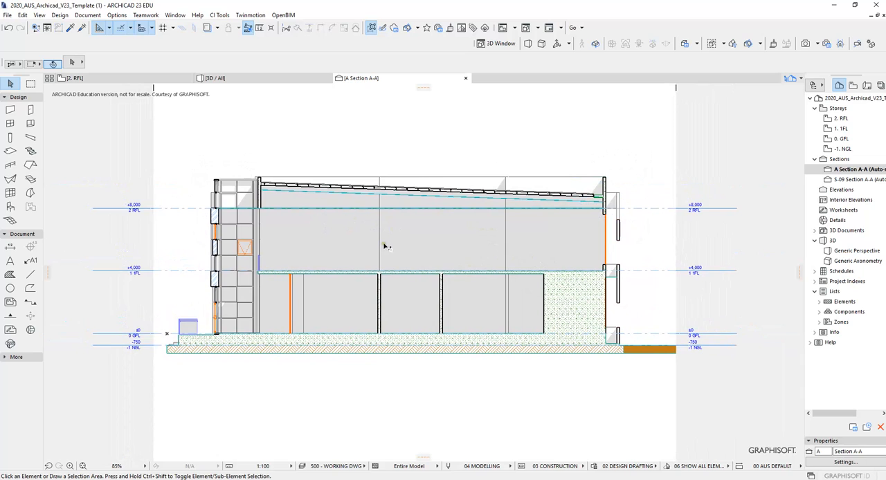
middle_drag(386, 238, 378, 227)
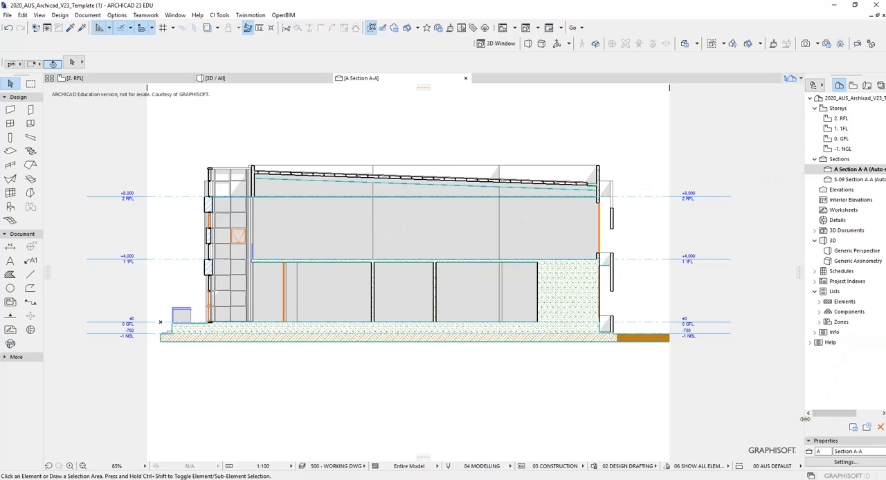
- Turn off Sun Shadow in the model display settings of Section A-A (reference A) and apply the change
drag(805, 420, 754, 421)
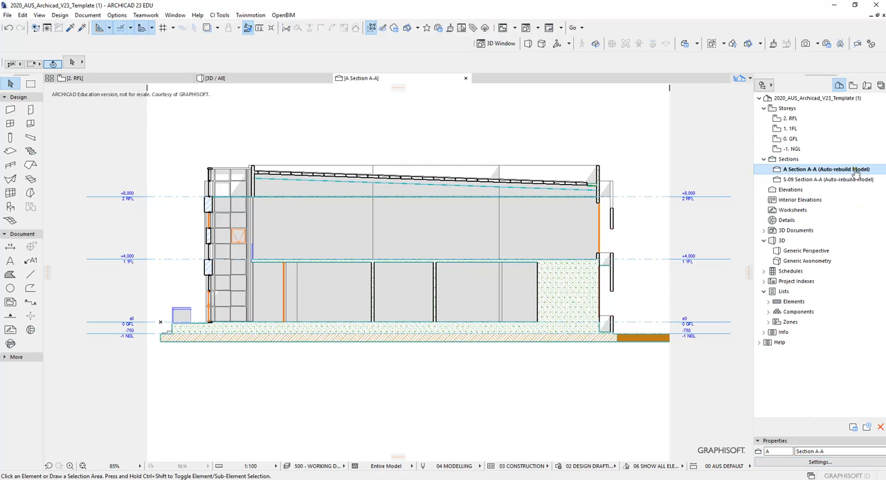
right_click(848, 172)
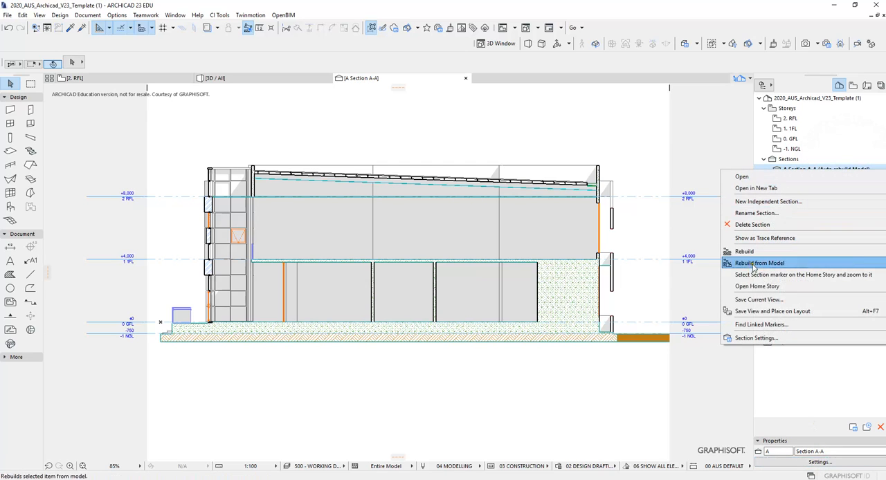
click(752, 338)
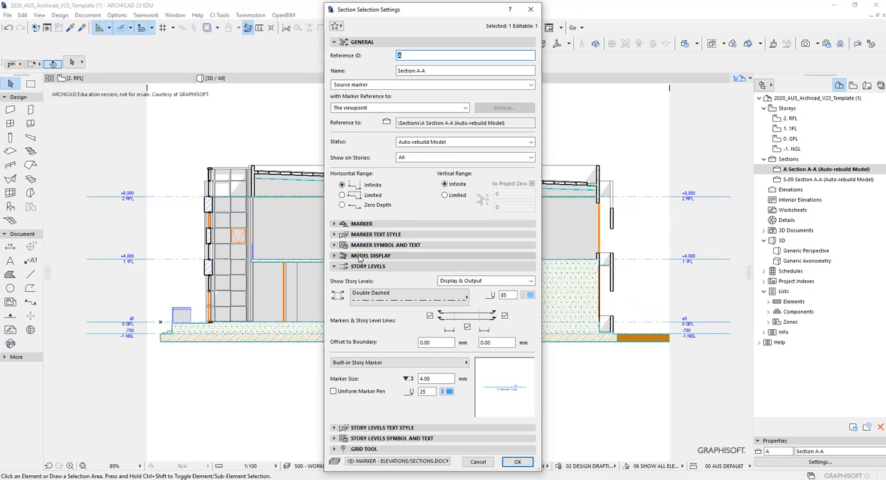
click(359, 256)
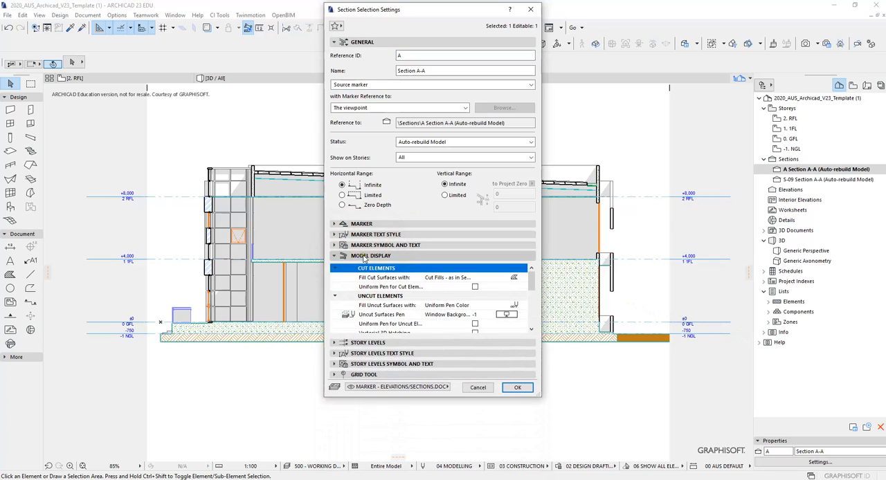
scroll(525, 296, down, 3)
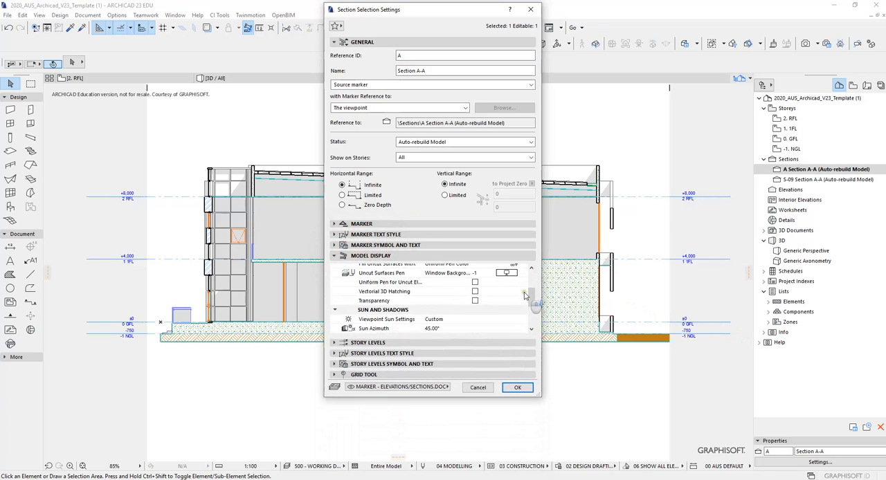
scroll(525, 296, down, 1)
click(357, 269)
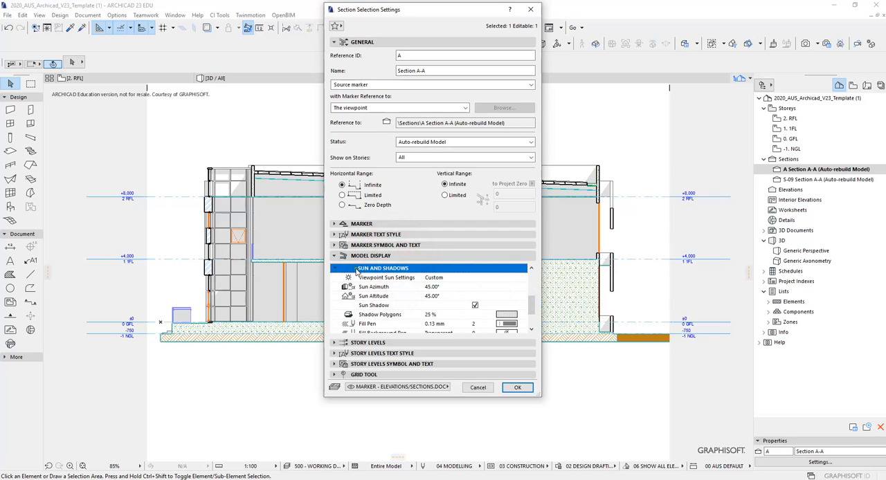
click(369, 308)
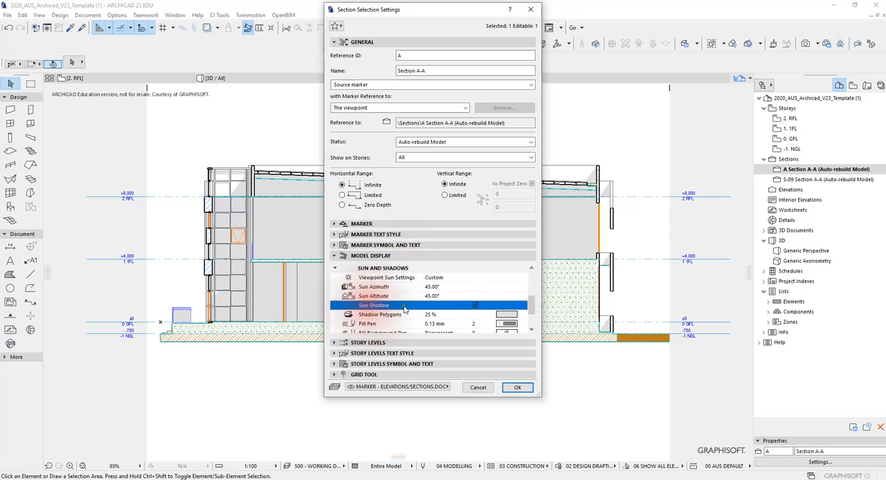
click(477, 306)
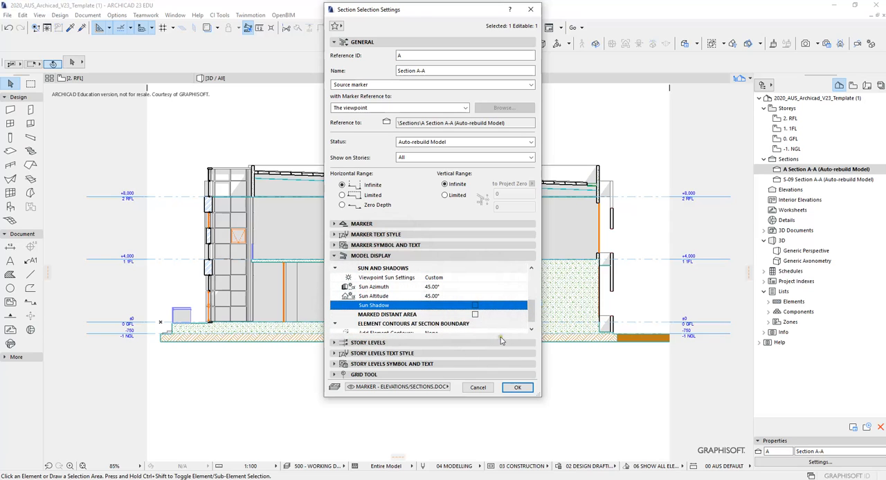
click(520, 386)
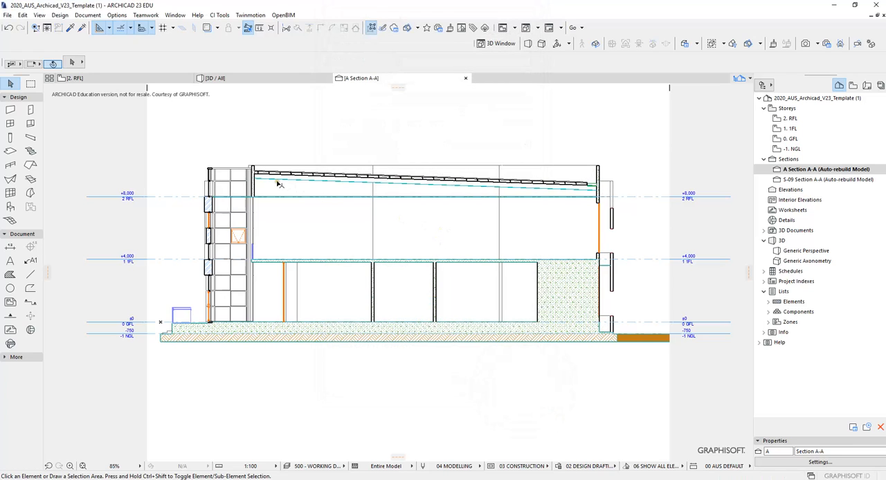